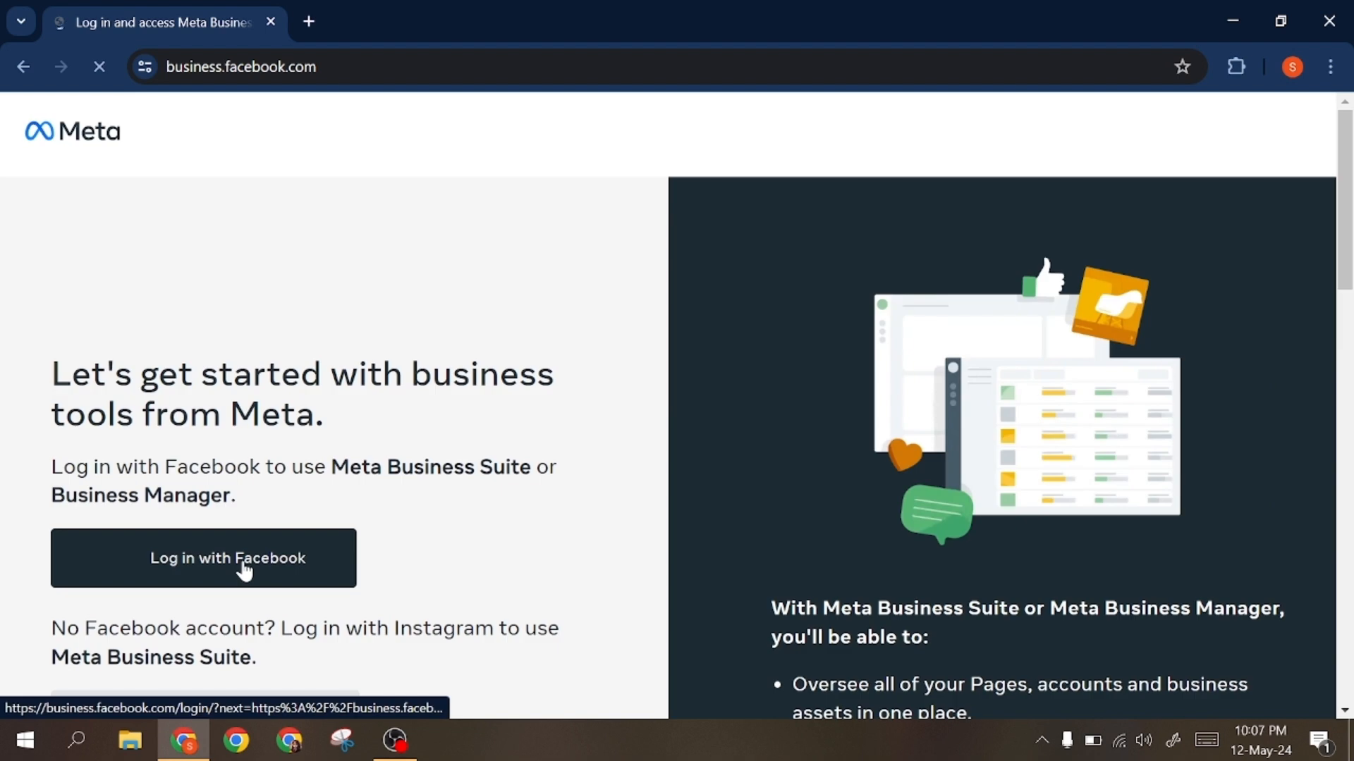
Log in to the Meta business tools with the Facebook account.
left_click(242, 557)
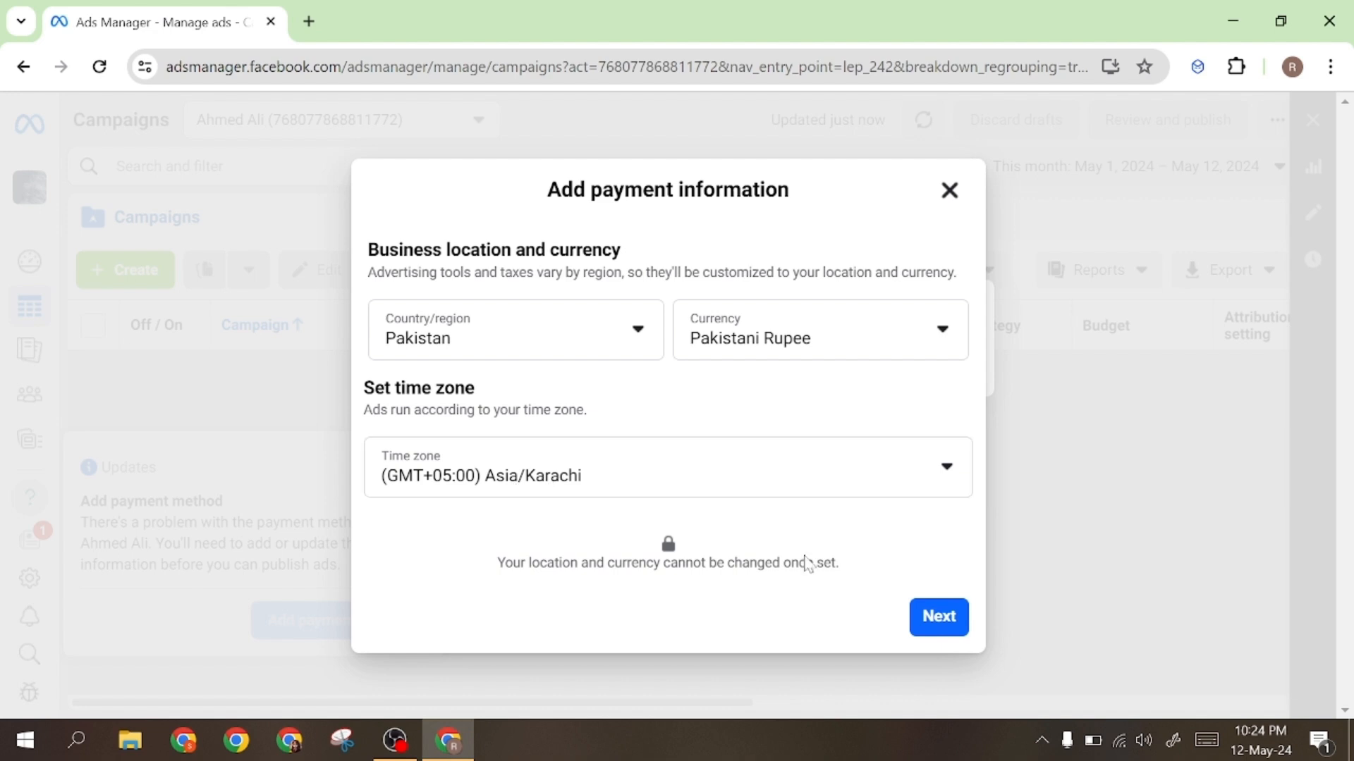
Accept Pakistan, Pakistani Rupee and the Asia/Karachi time zone, and continue to card payment with an ad credit to claim.
left_click(929, 623)
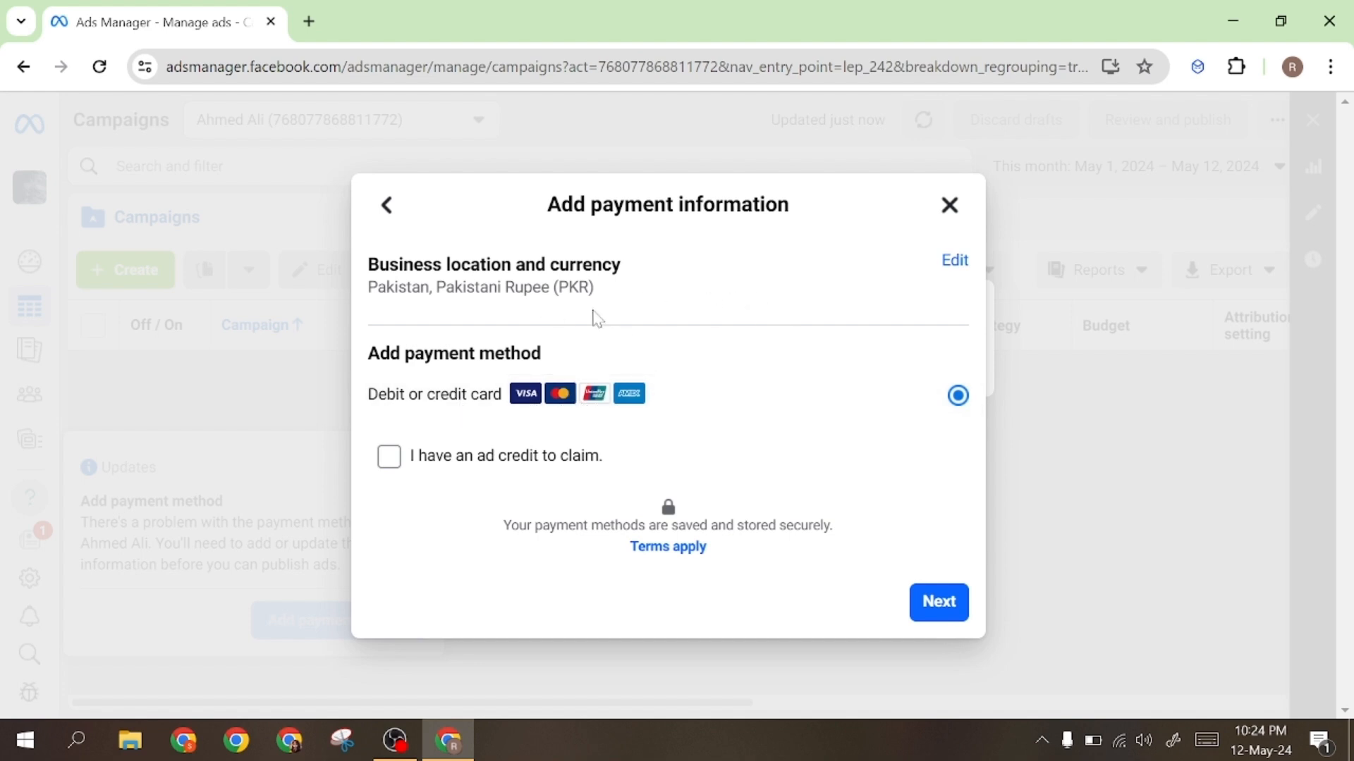
left_click(388, 456)
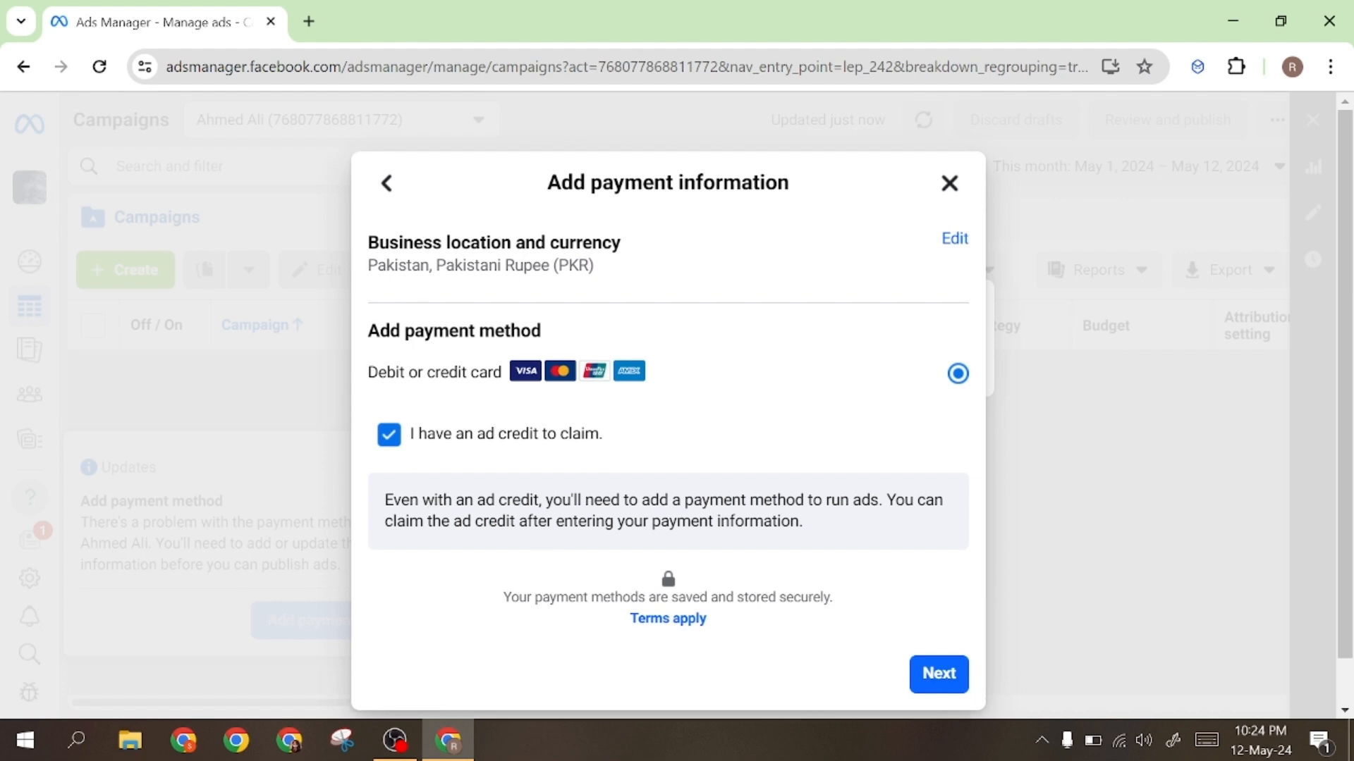
left_click(938, 674)
left_click(667, 314)
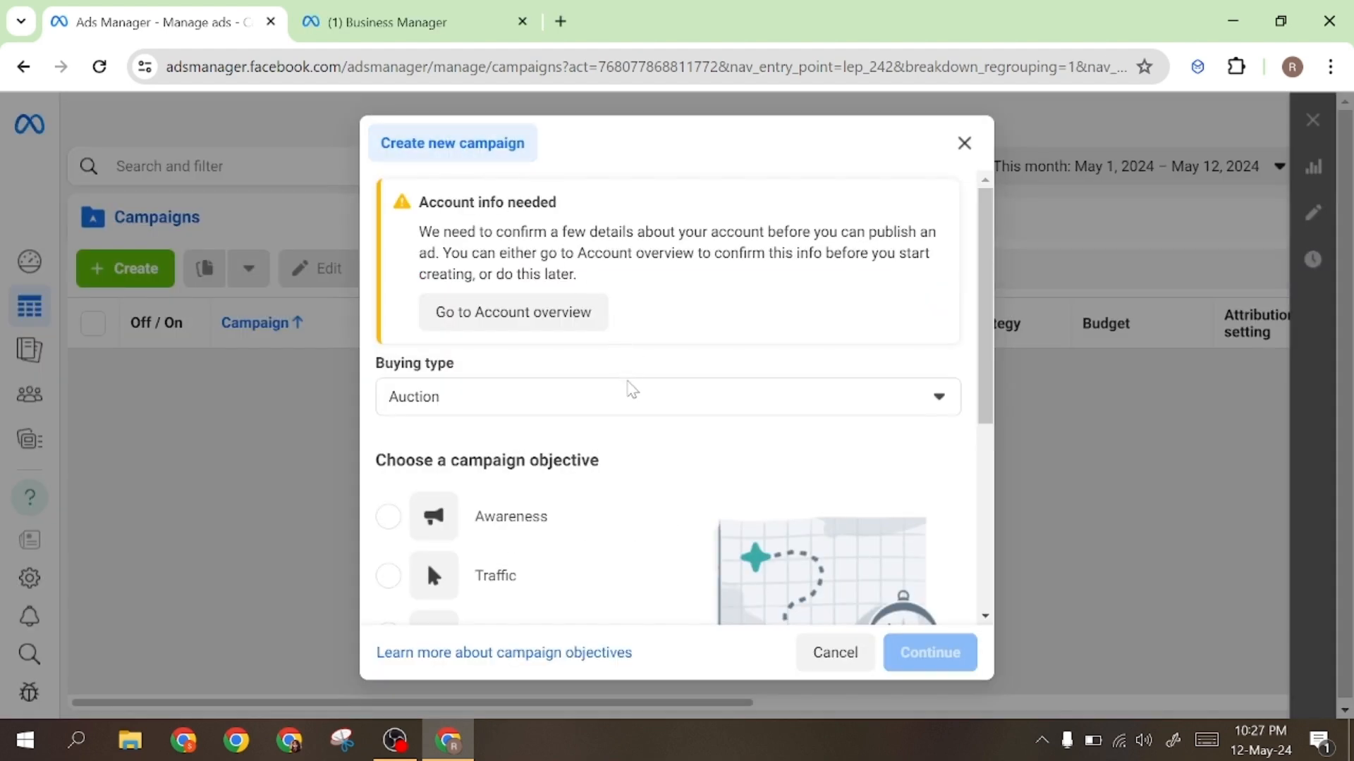
Select Auction as the buying type for the new campaign.
scroll(628, 387, "down", 3)
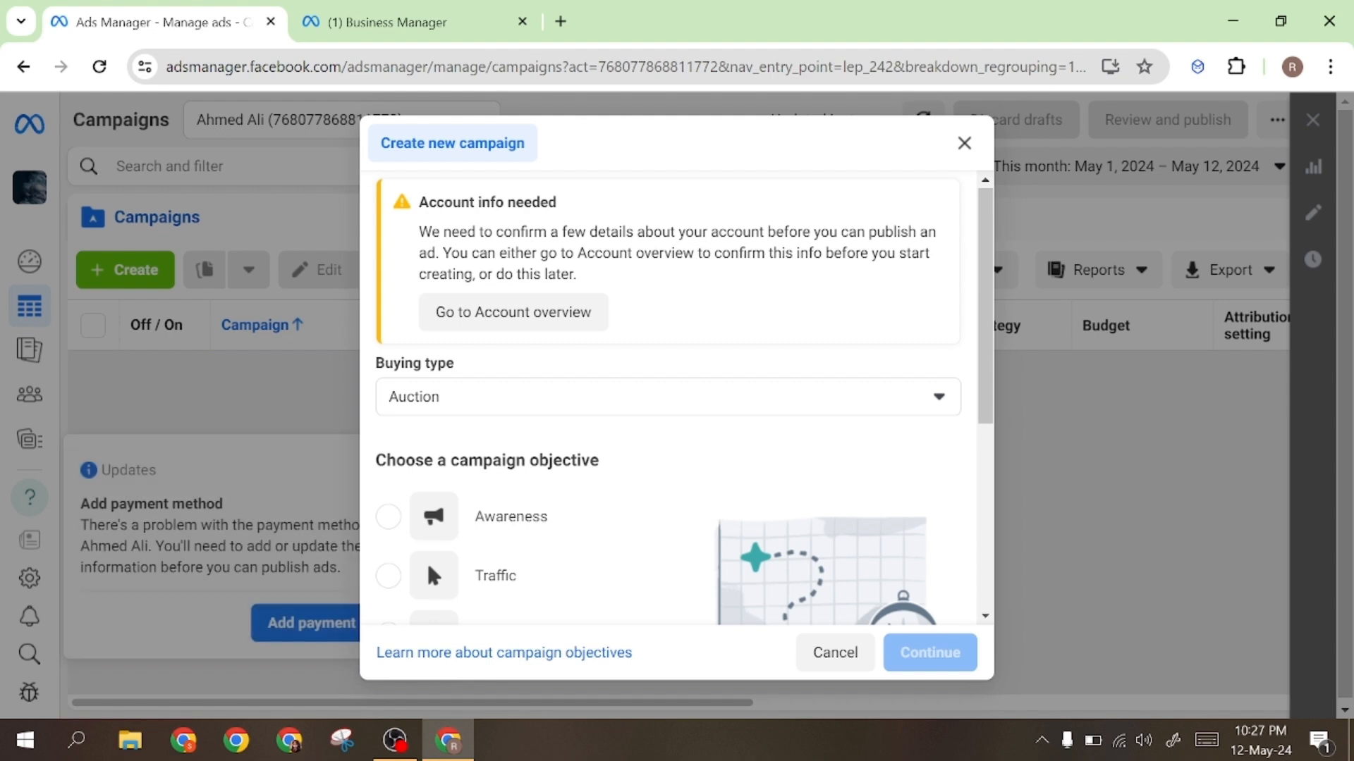
scroll(669, 423, "down", 2)
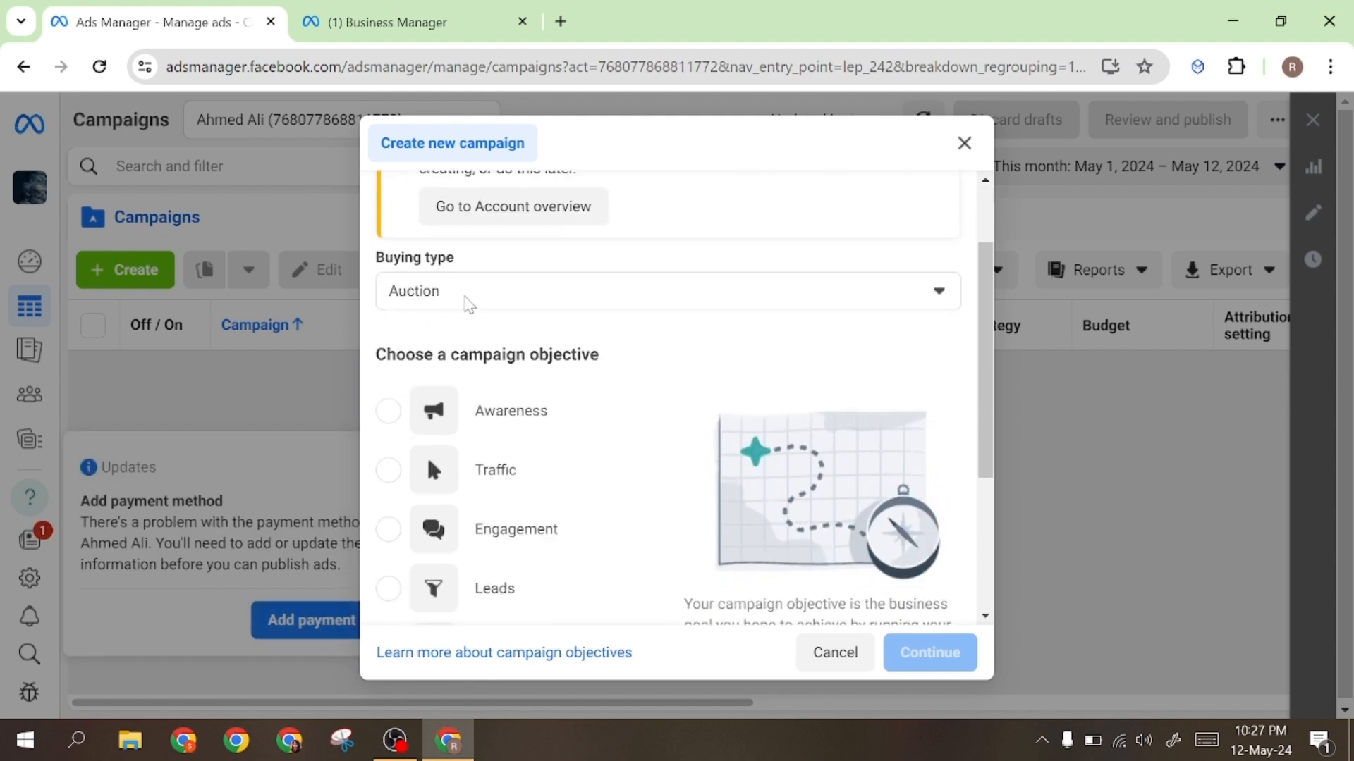
left_click(468, 302)
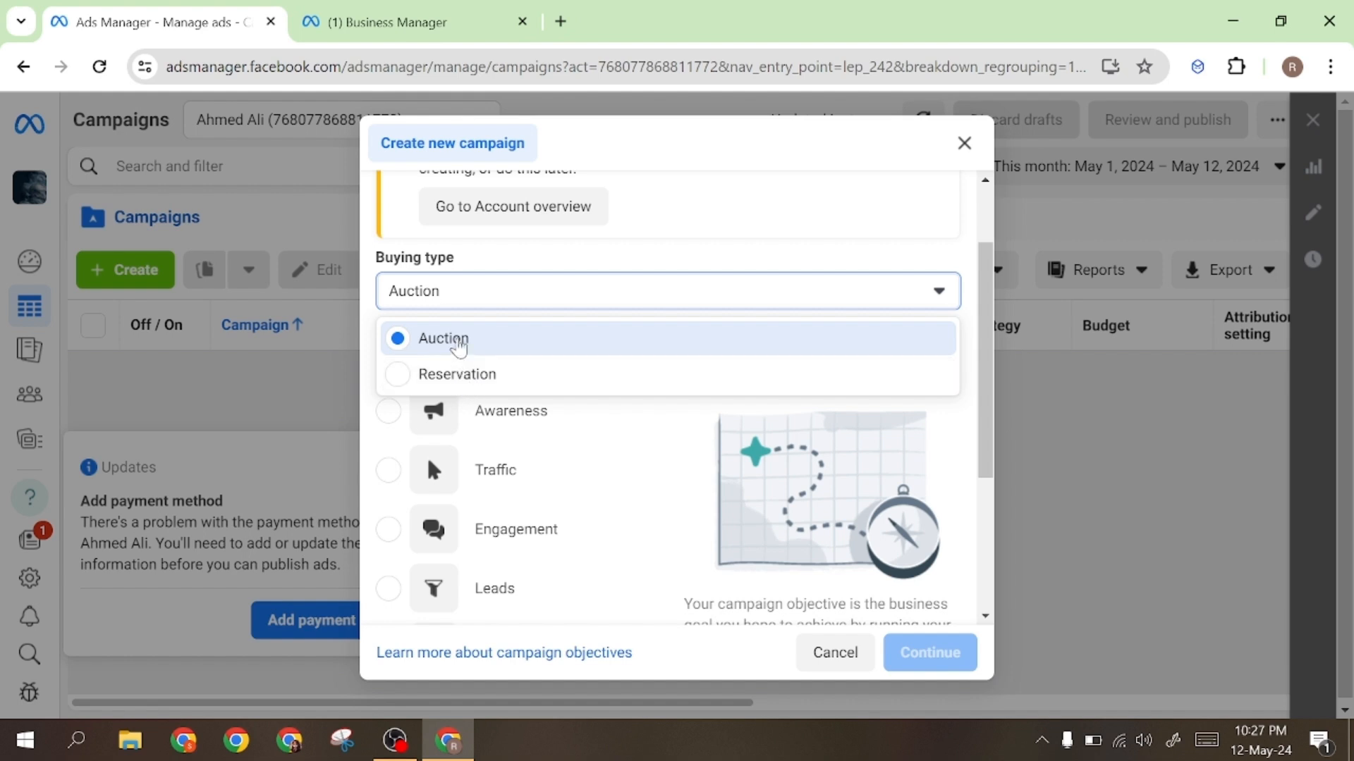
left_click(444, 340)
Examine the available campaign objectives, from Awareness to Sales, and what each one is good for.
scroll(505, 409, "down", 2)
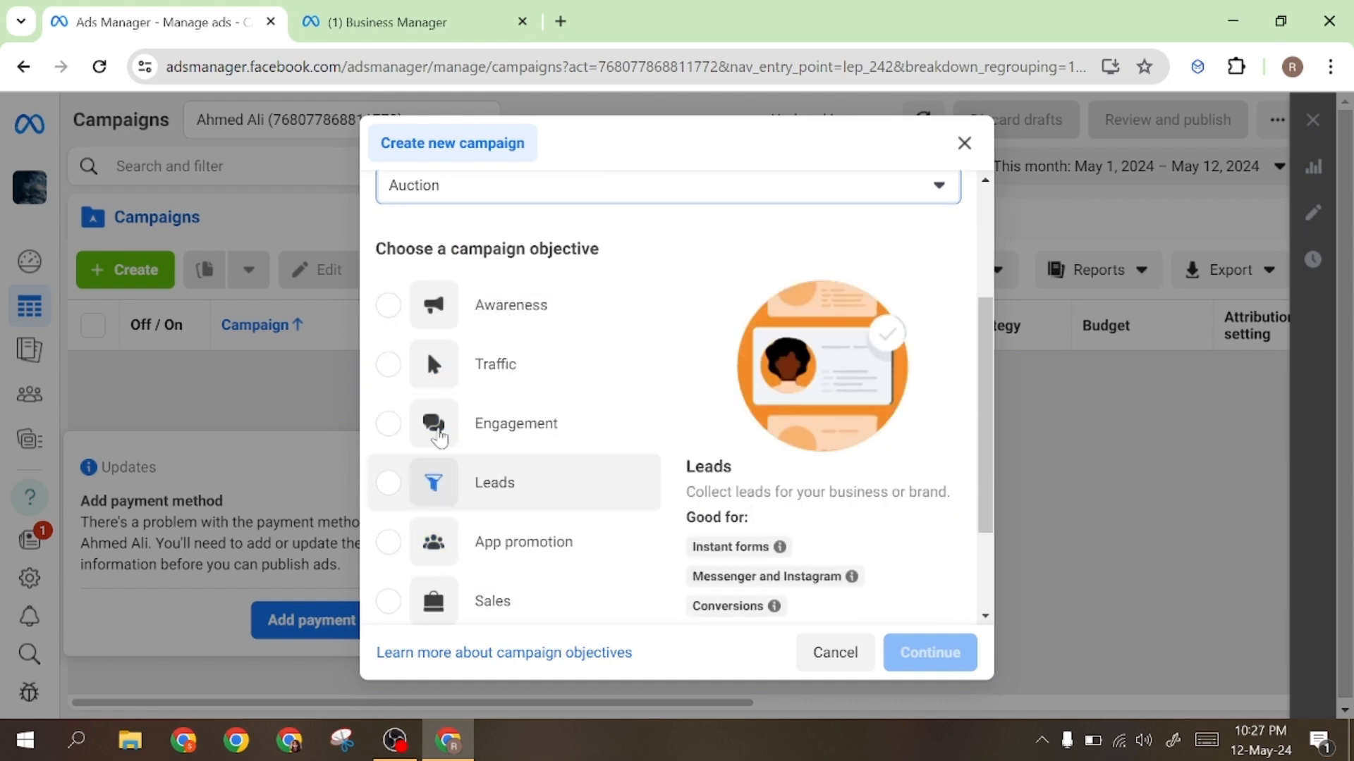
scroll(438, 465, "down", 2)
scroll(444, 504, "up", 3)
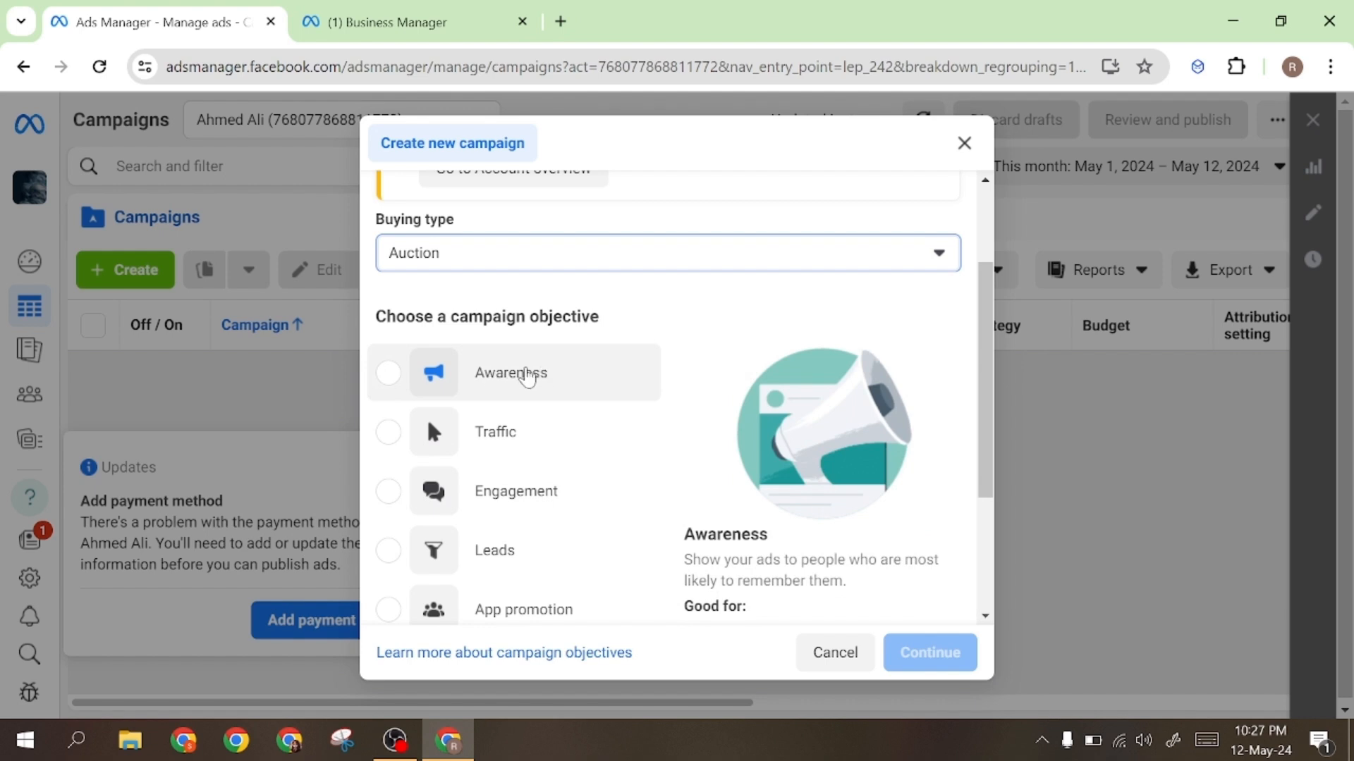
scroll(533, 372, "down", 2)
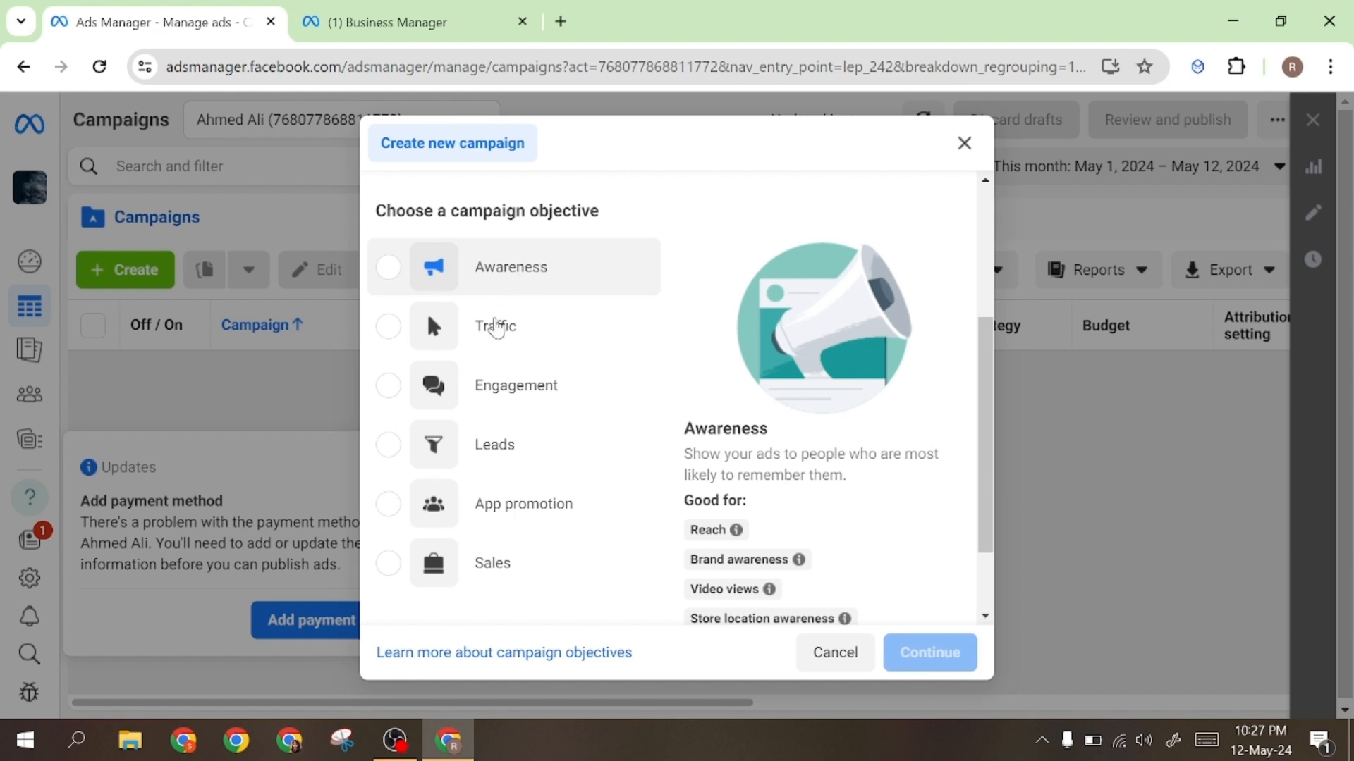
scroll(501, 338, "down", 2)
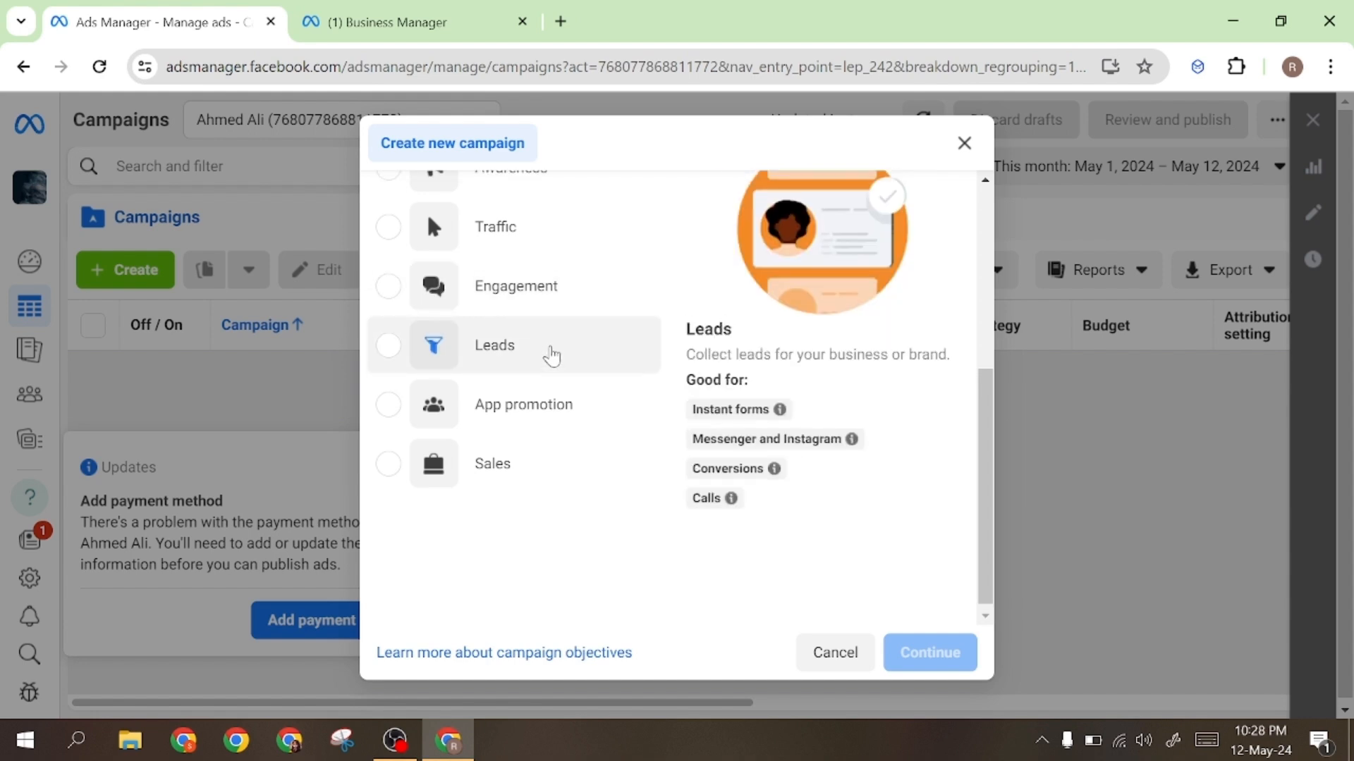
scroll(552, 356, "up", 3)
scroll(556, 369, "down", 2)
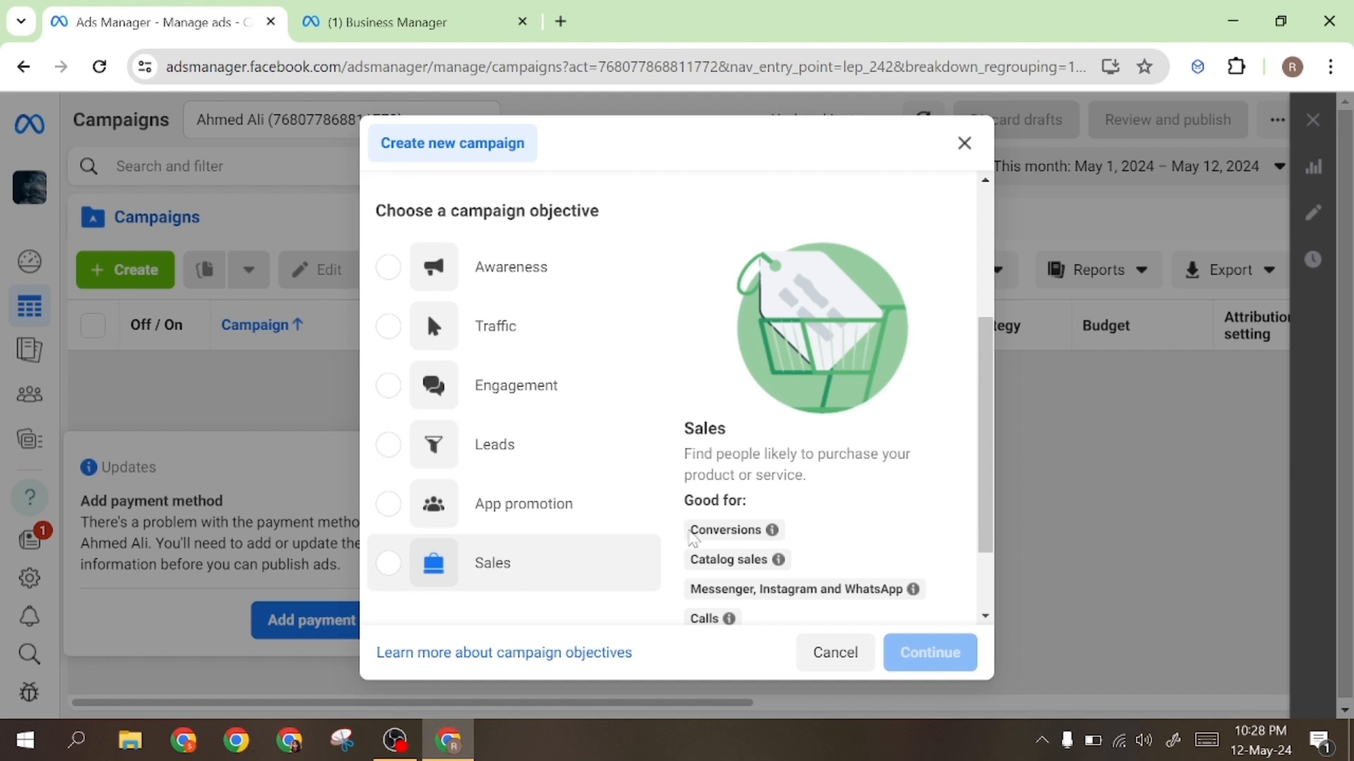
scroll(698, 499, "up", 1)
scroll(698, 499, "up", 1)
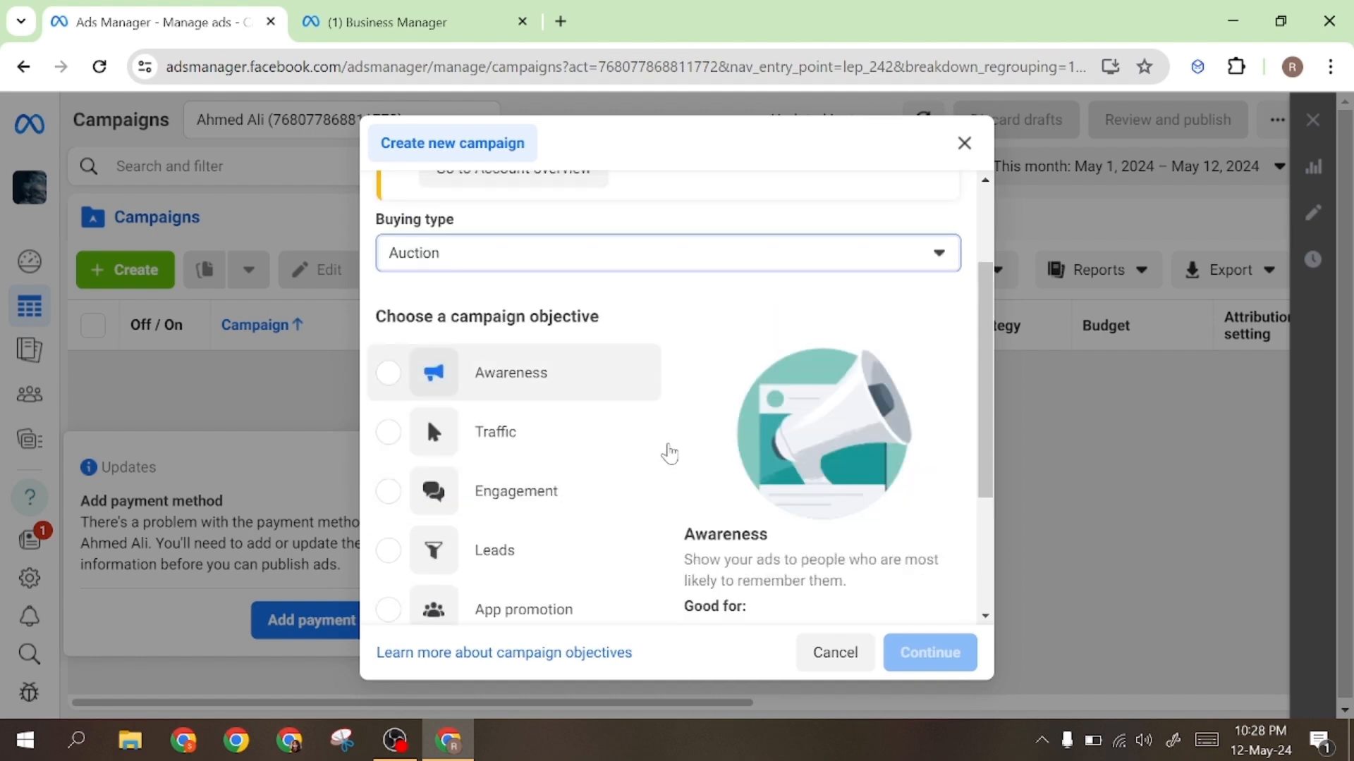
Choose Awareness as the campaign objective and continue to the campaign's settings.
left_click(493, 390)
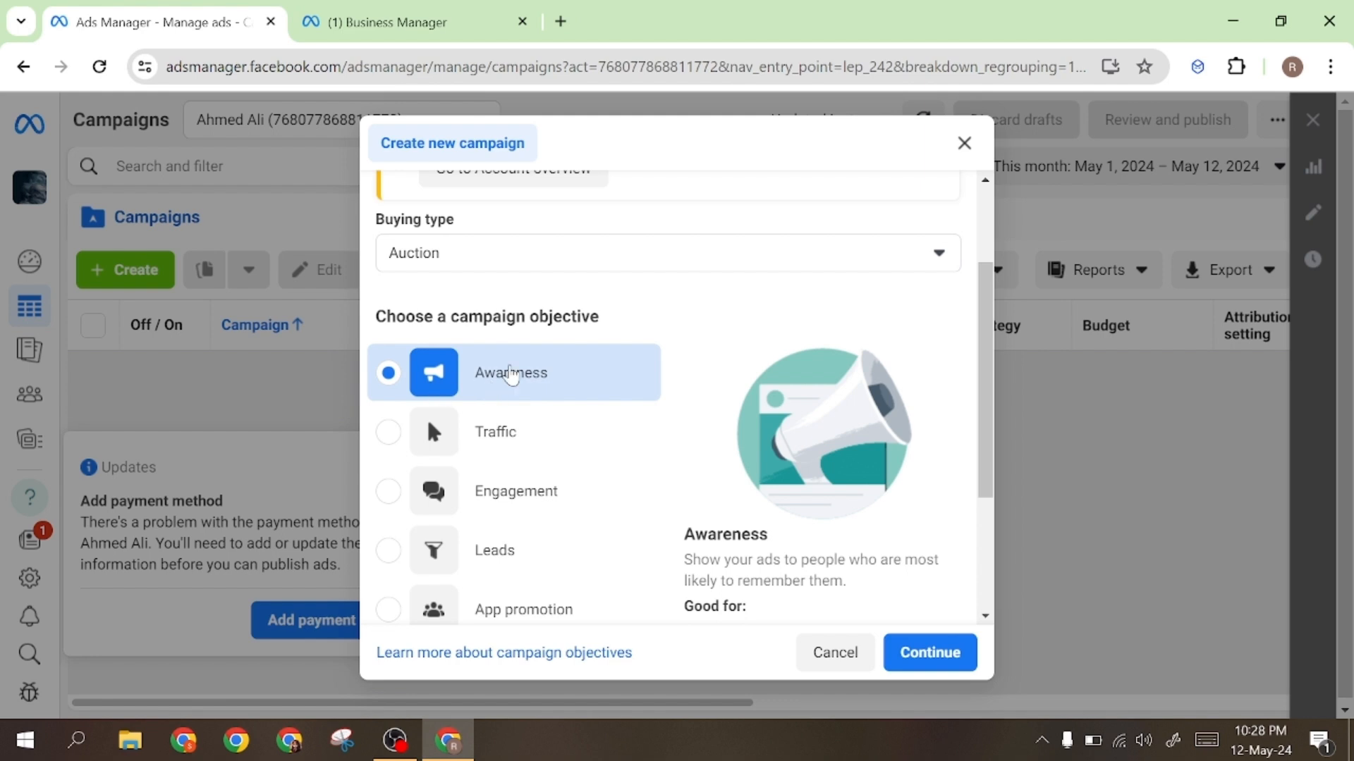
scroll(518, 430, "down", 3)
scroll(462, 488, "up", 2)
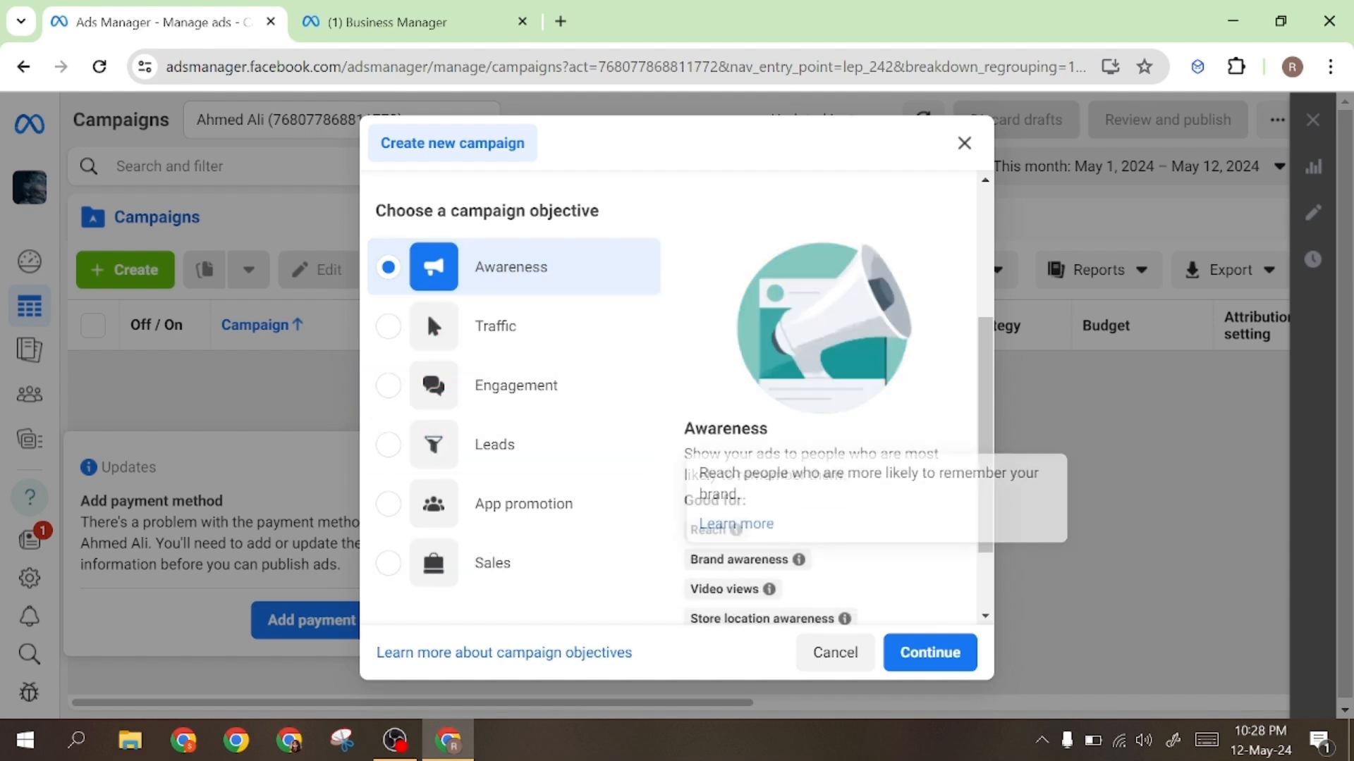
left_click(920, 654)
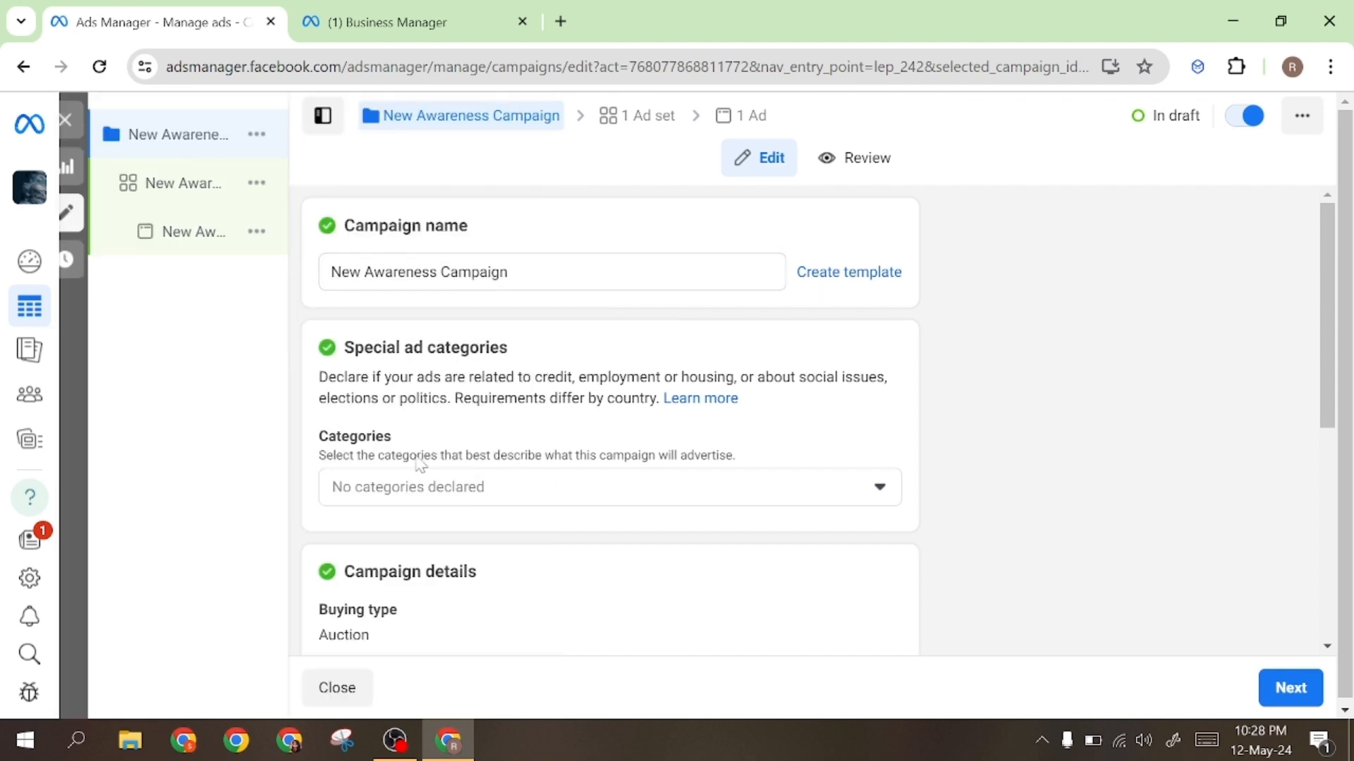
Rename the campaign as Burnzen.
left_click(509, 272)
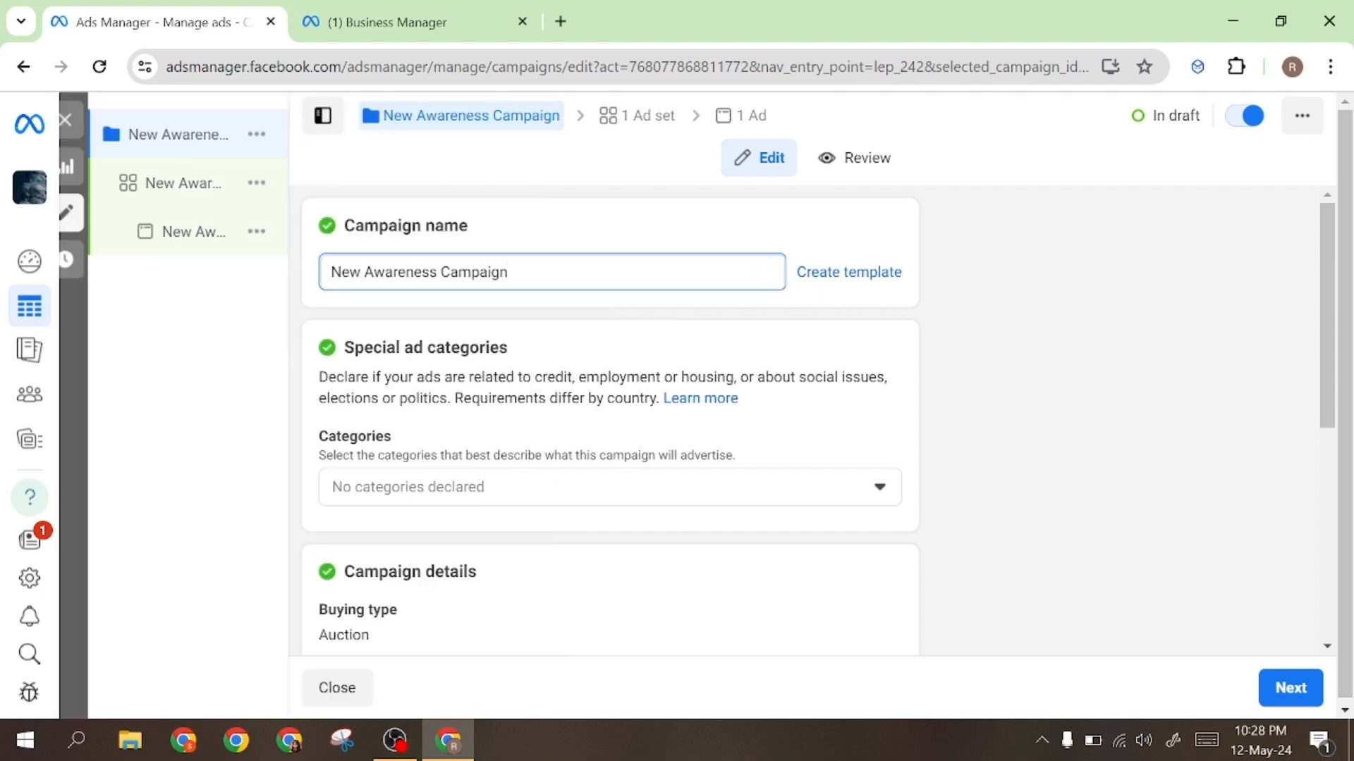
left_click_drag(508, 272, 309, 293)
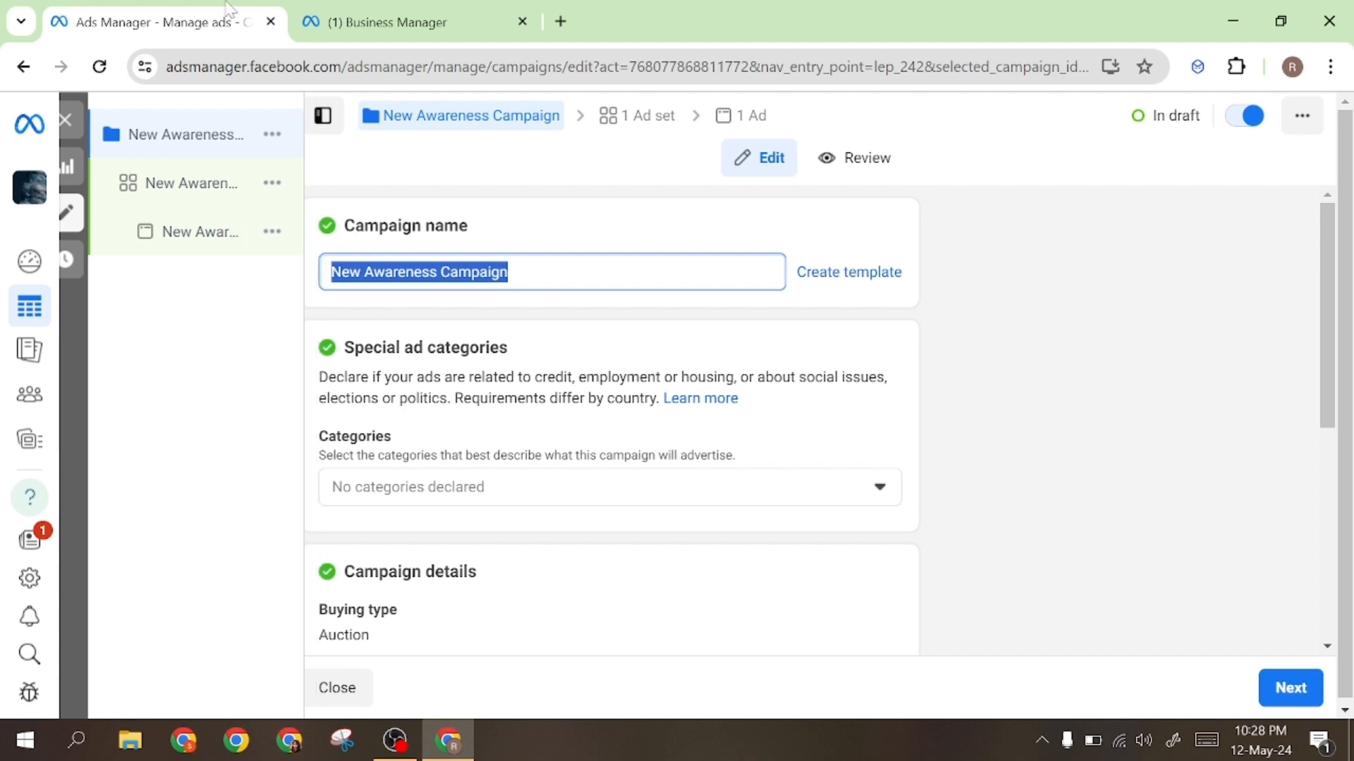
key("BackSpace")
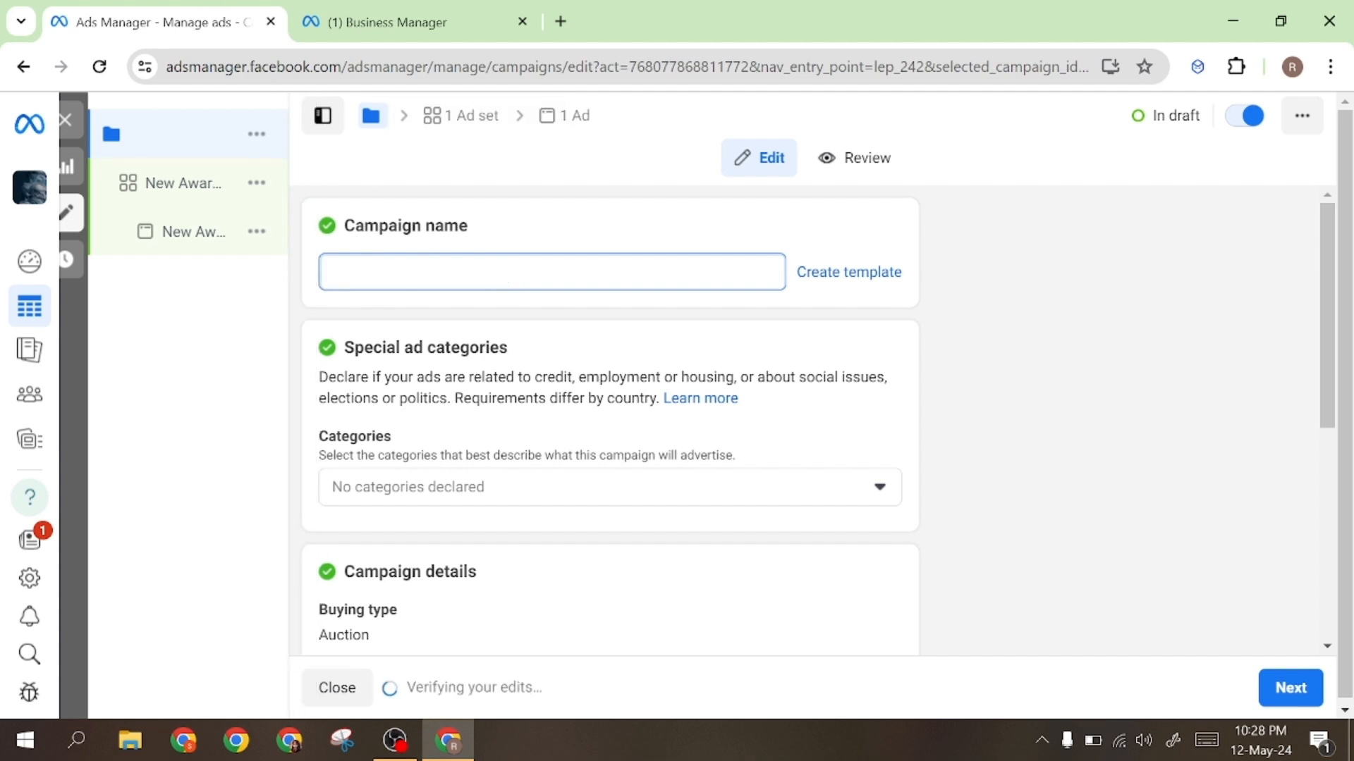
type("Burnze")
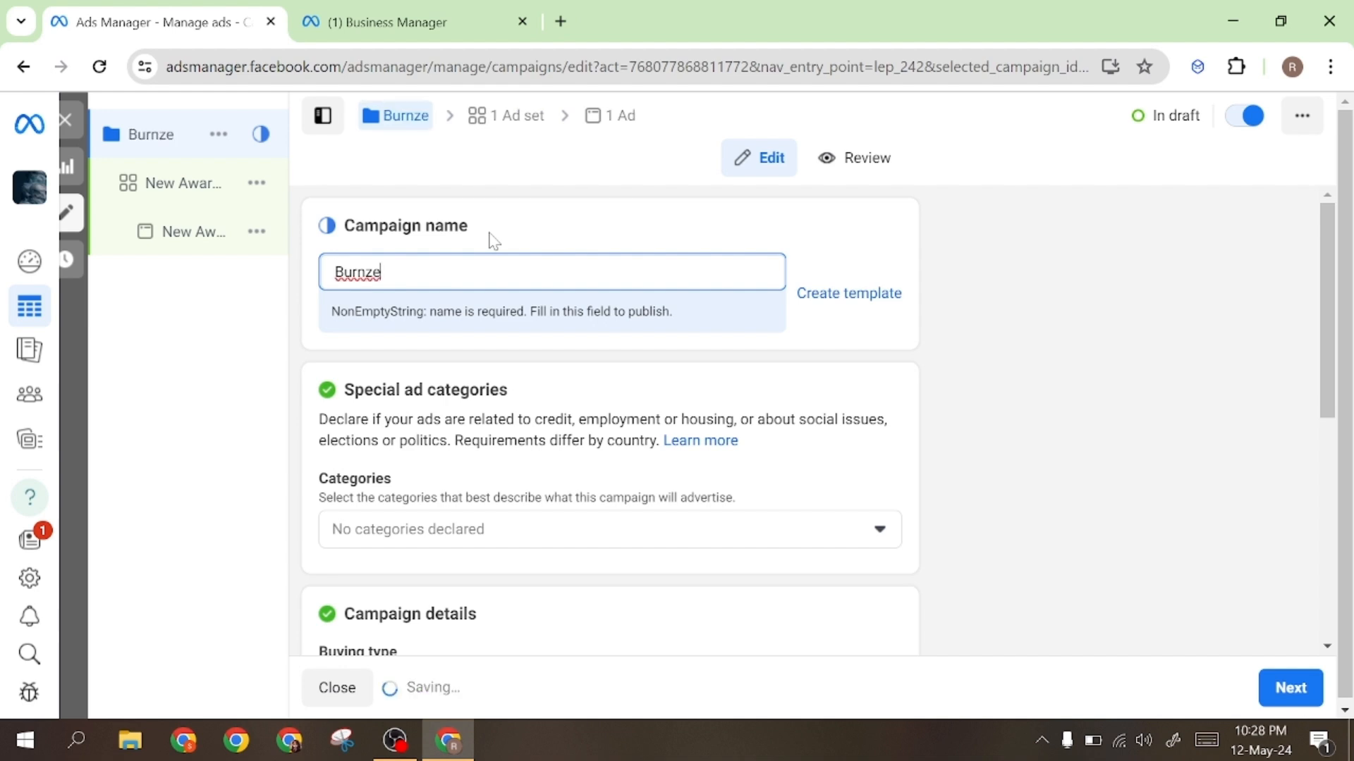
type("n")
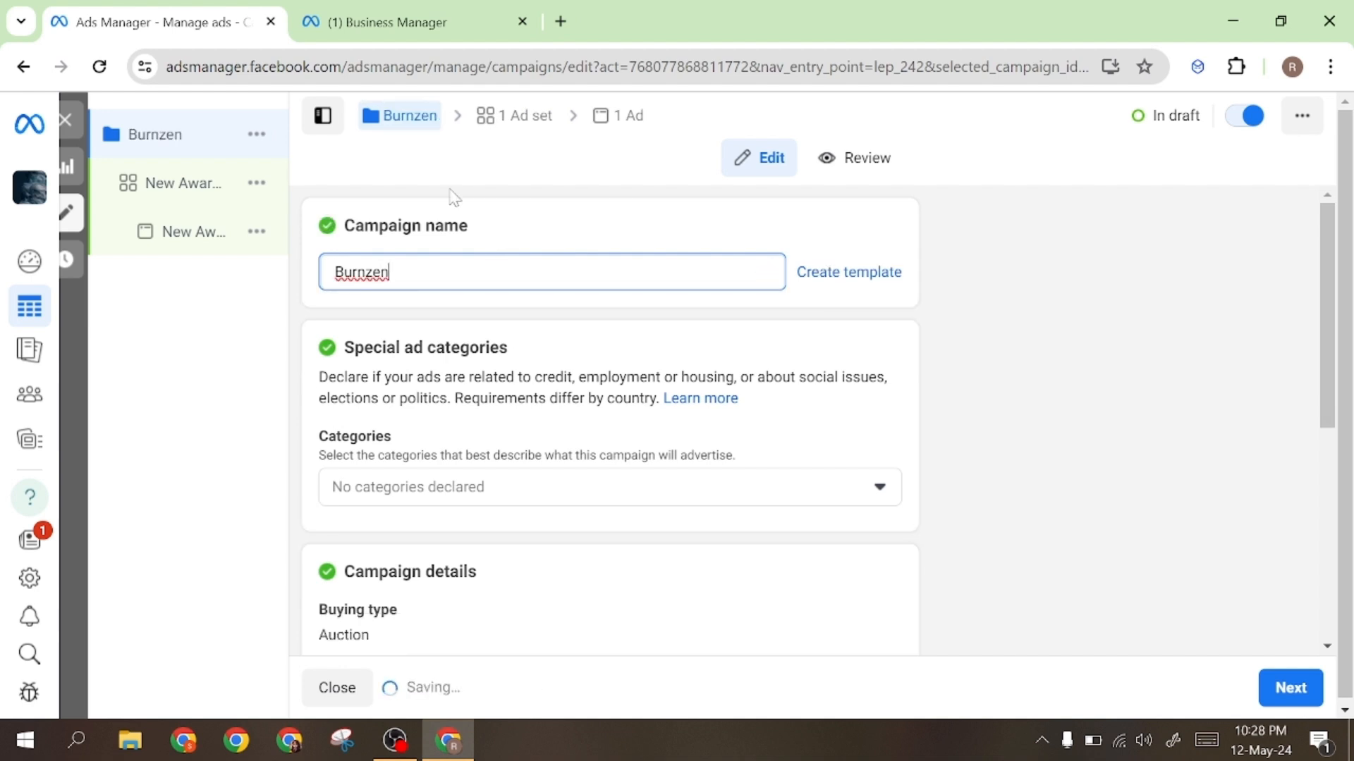
Declare Credit as the campaign's special ad category.
left_click(395, 494)
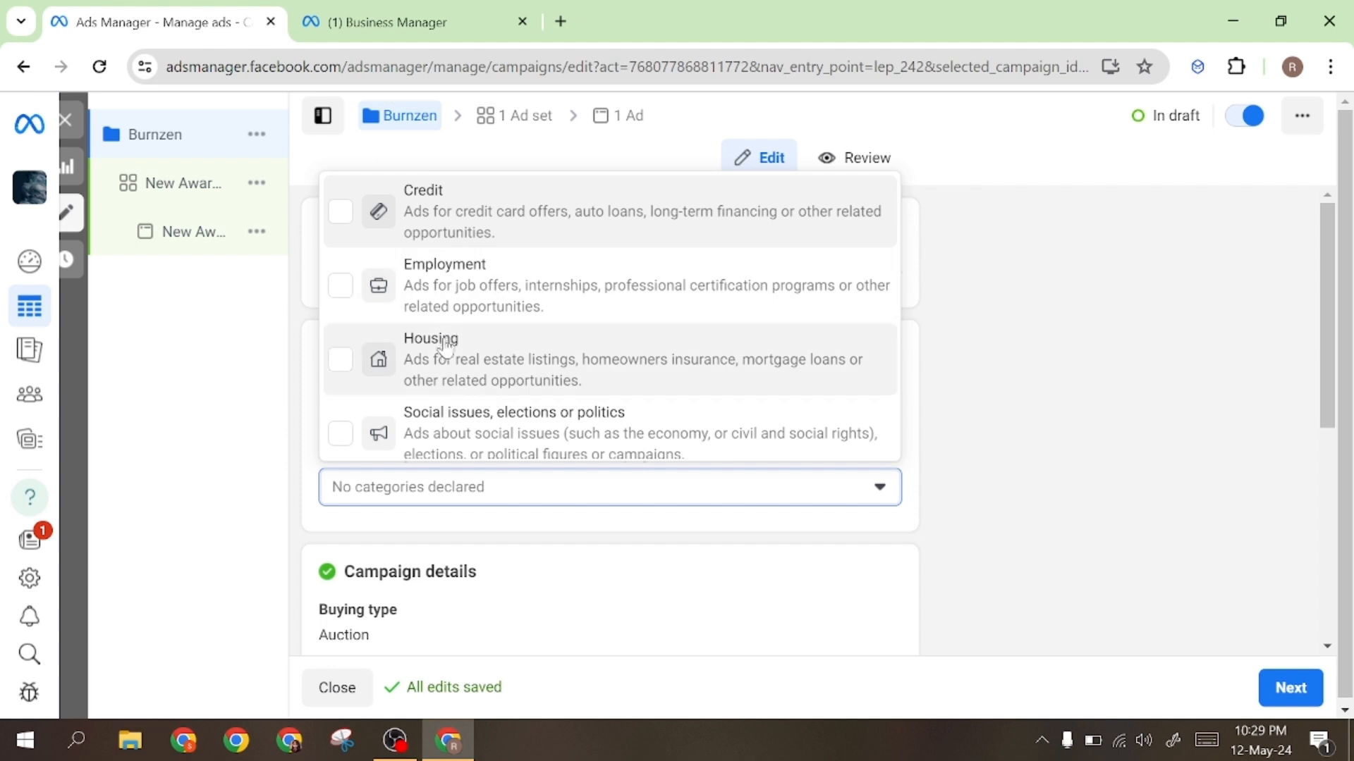
scroll(451, 372, "down", 1)
scroll(552, 374, "up", 1)
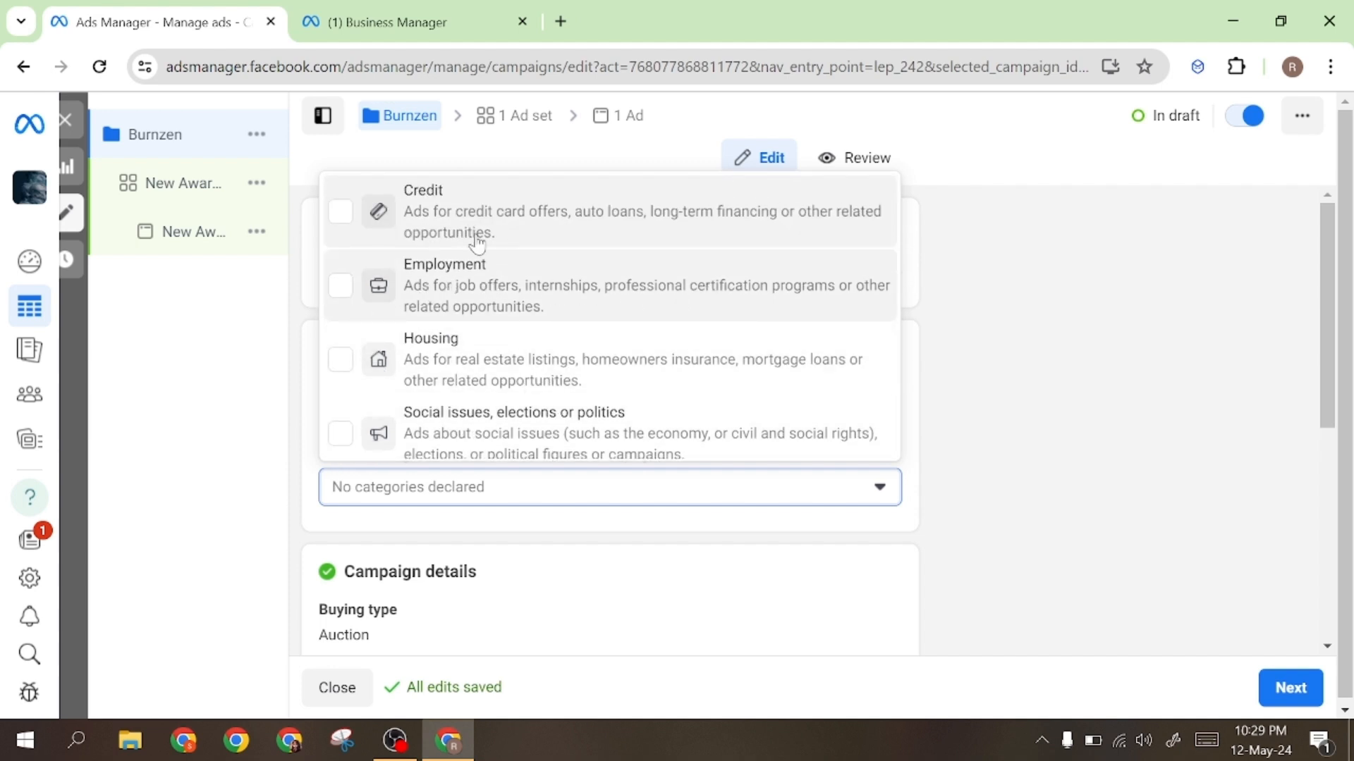
left_click(524, 241)
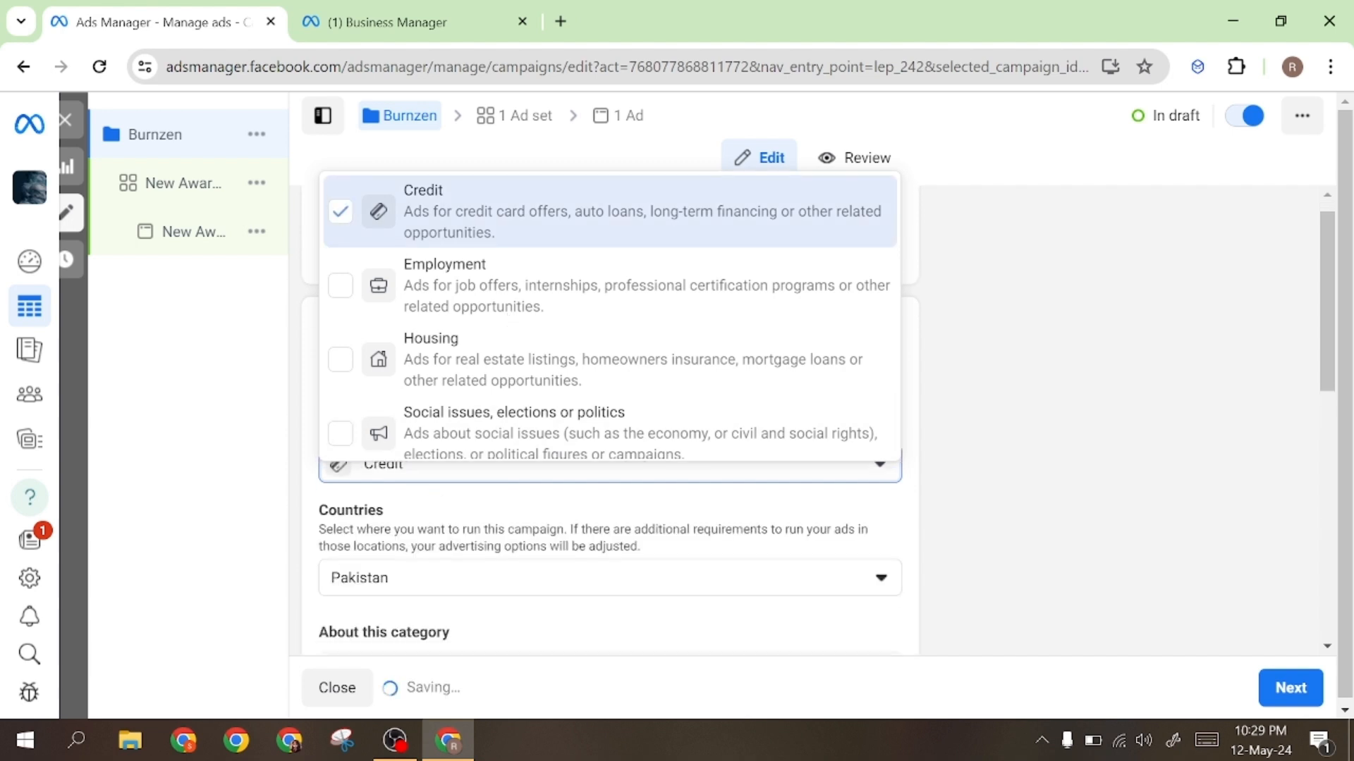
scroll(423, 508, "down", 1)
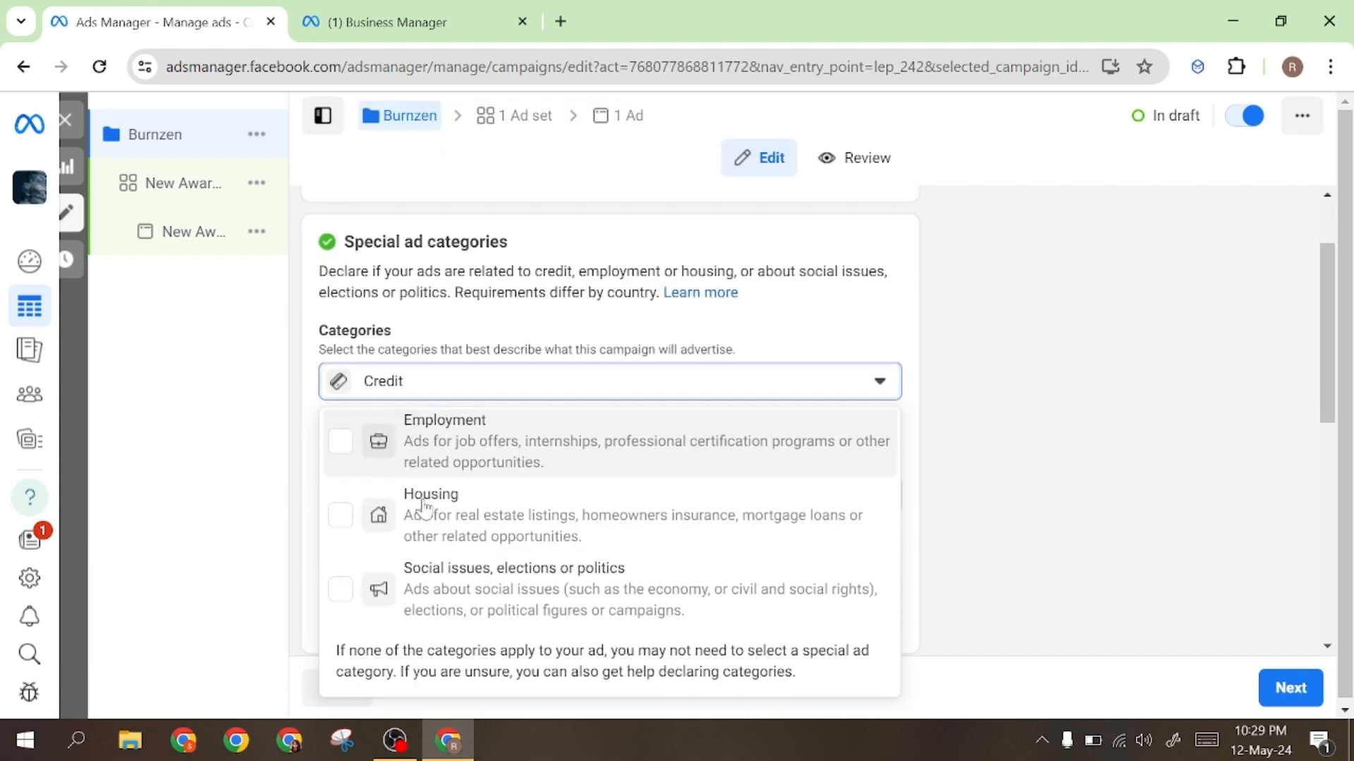
scroll(437, 535, "up", 1)
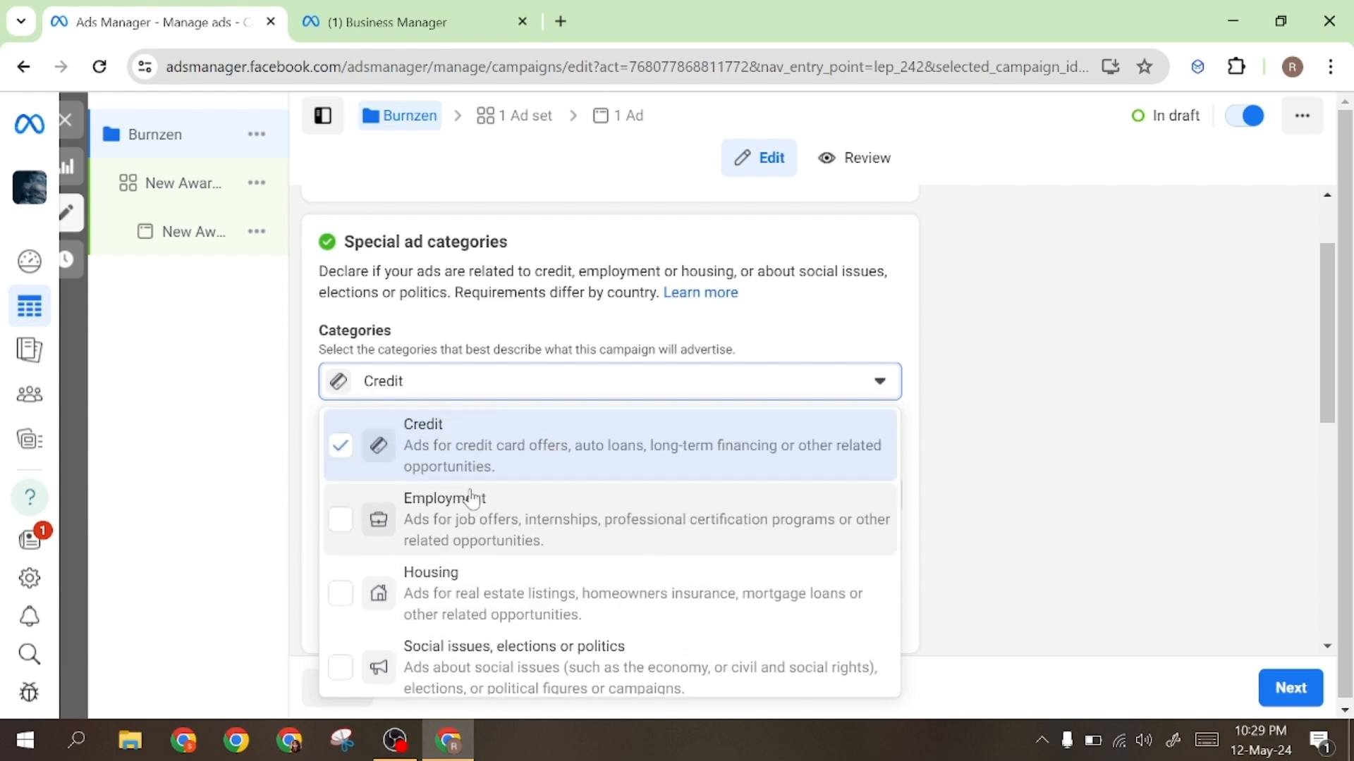
left_click(916, 423)
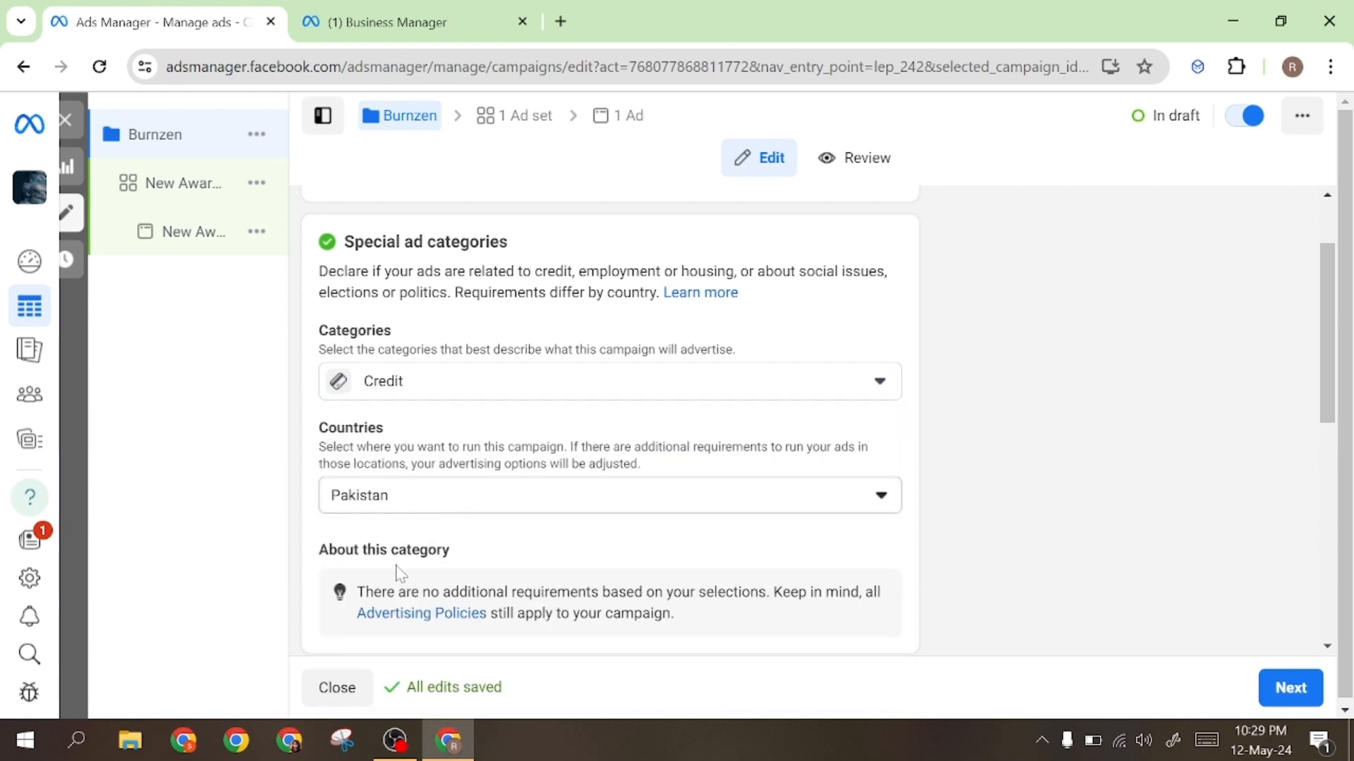
Change the campaign objective to Sales in the campaign details.
scroll(401, 575, "down", 5)
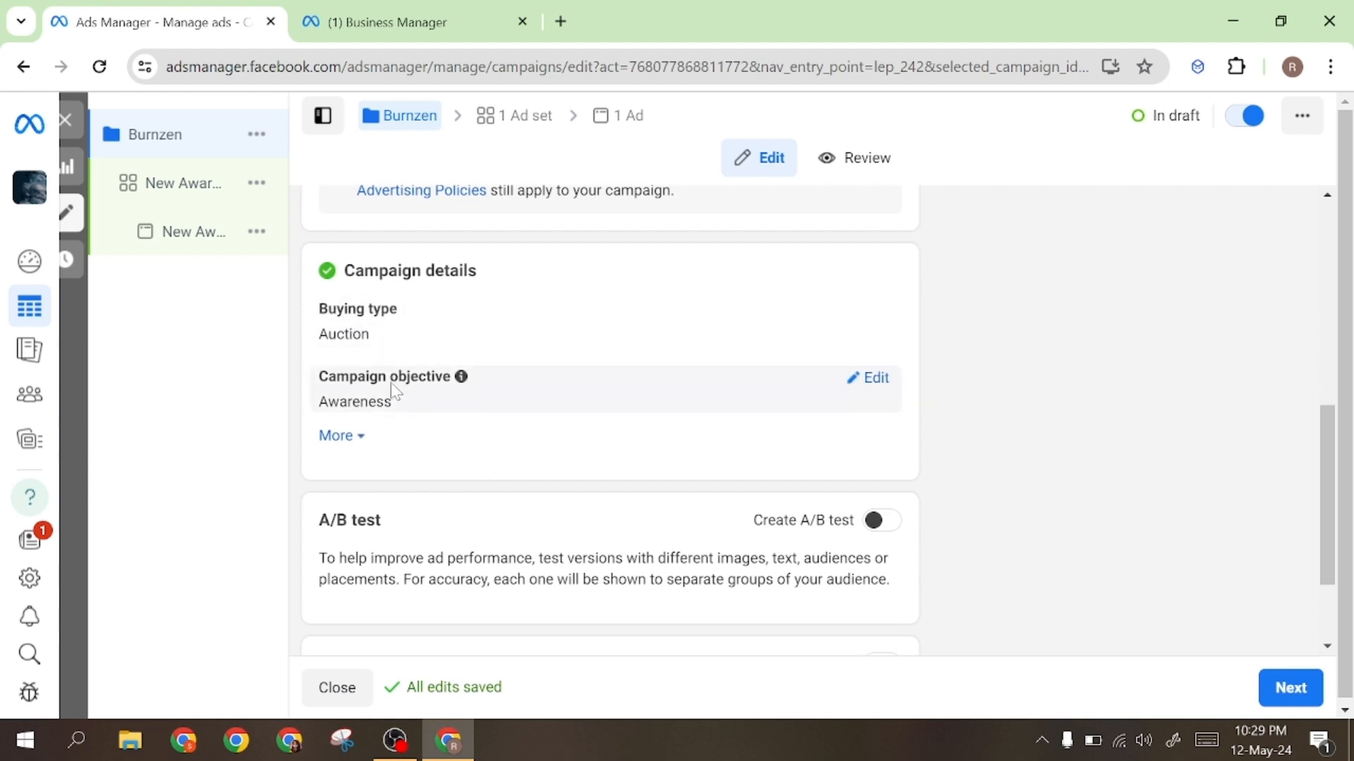
left_click(406, 416)
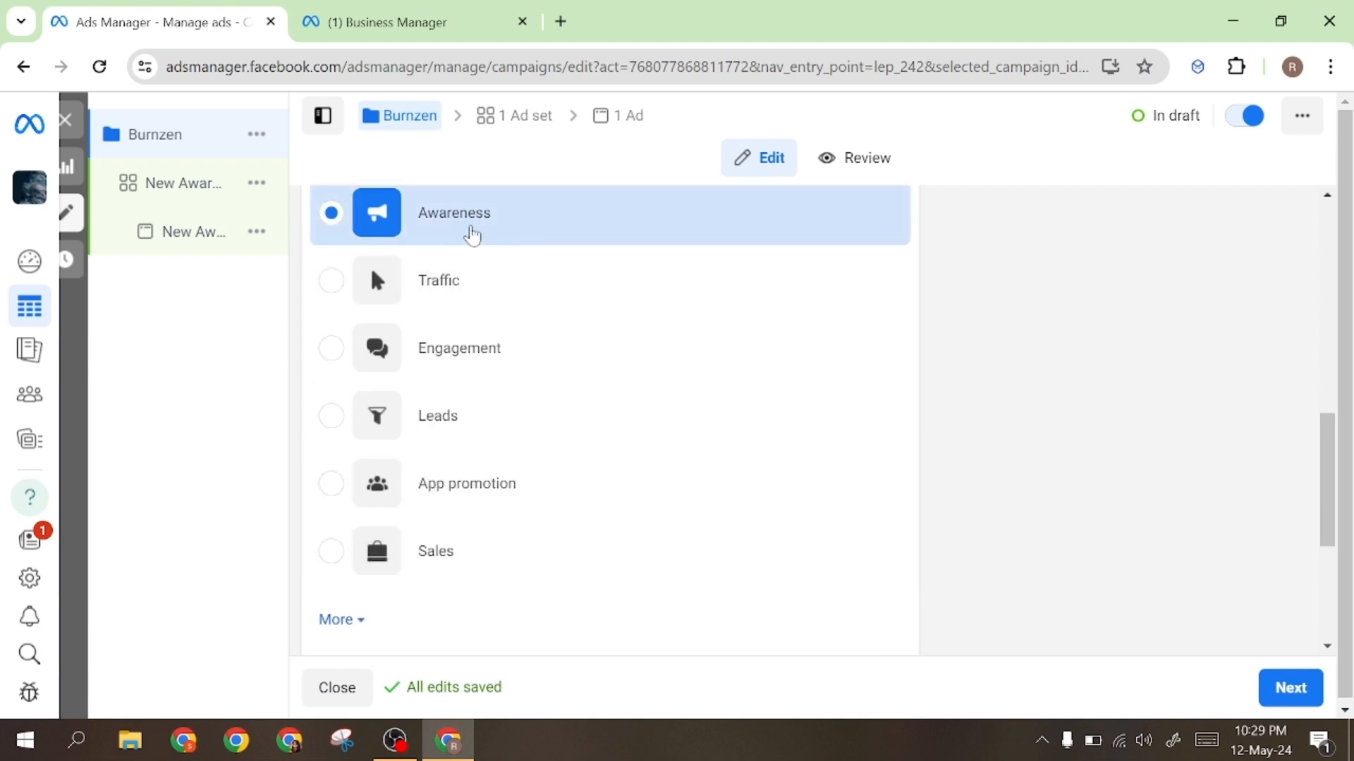
mouse_move(472, 236)
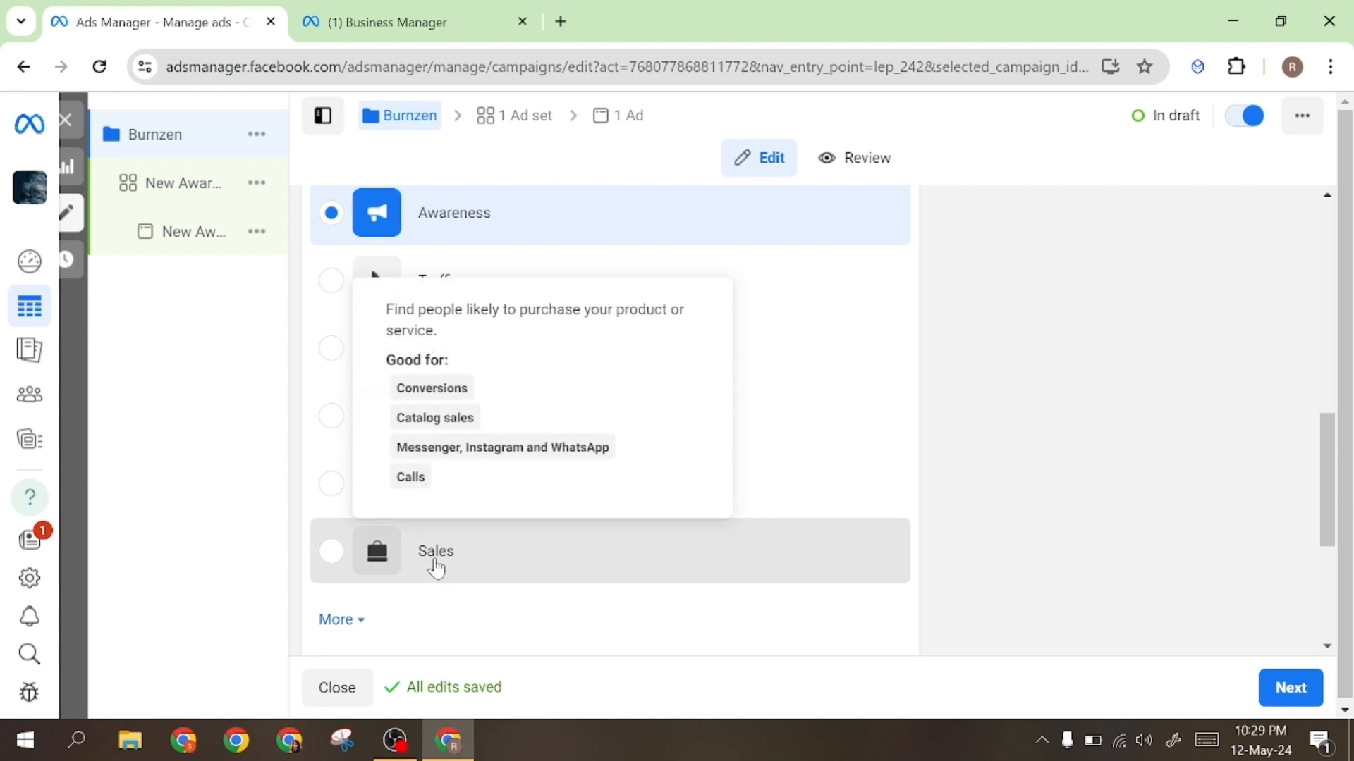
left_click(360, 569)
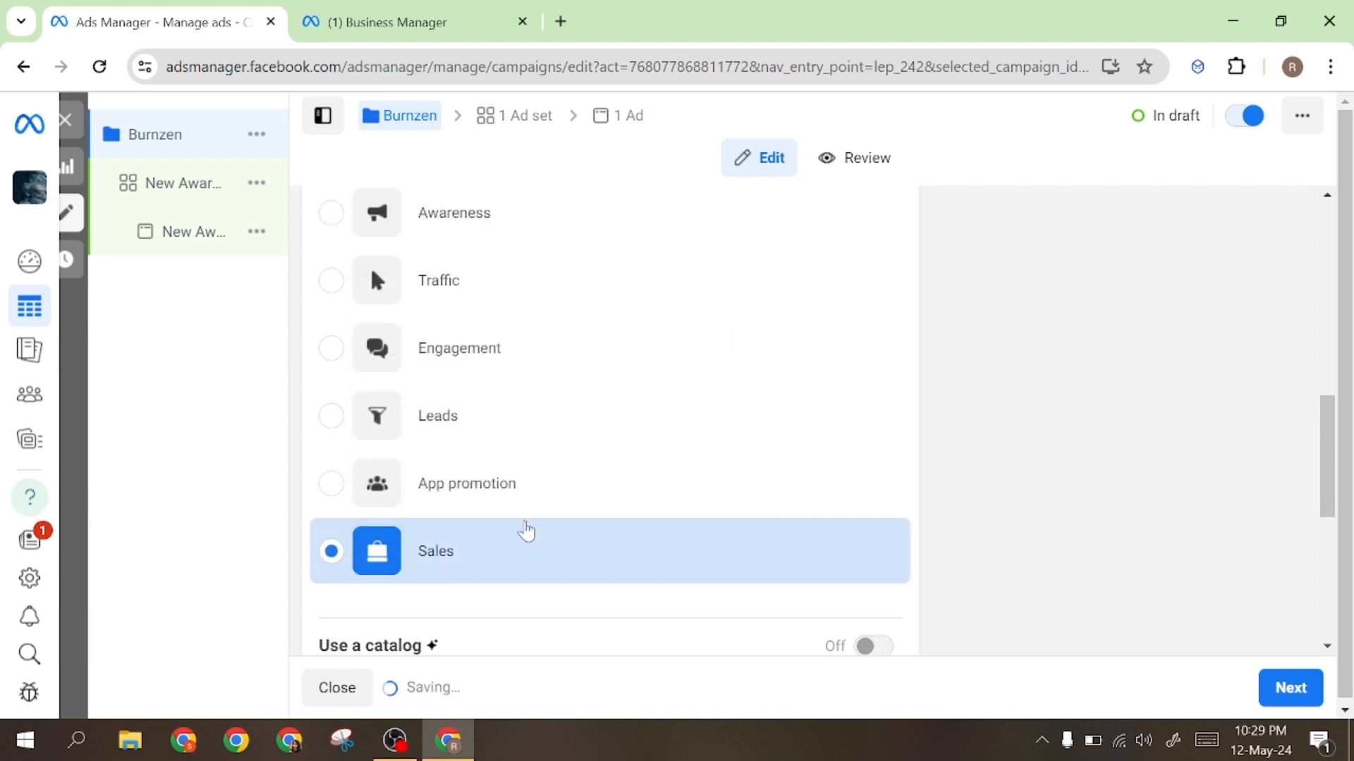
Read through the catalog, A/B test and Advantage campaign budget options of the campaign.
scroll(522, 532, "down", 5)
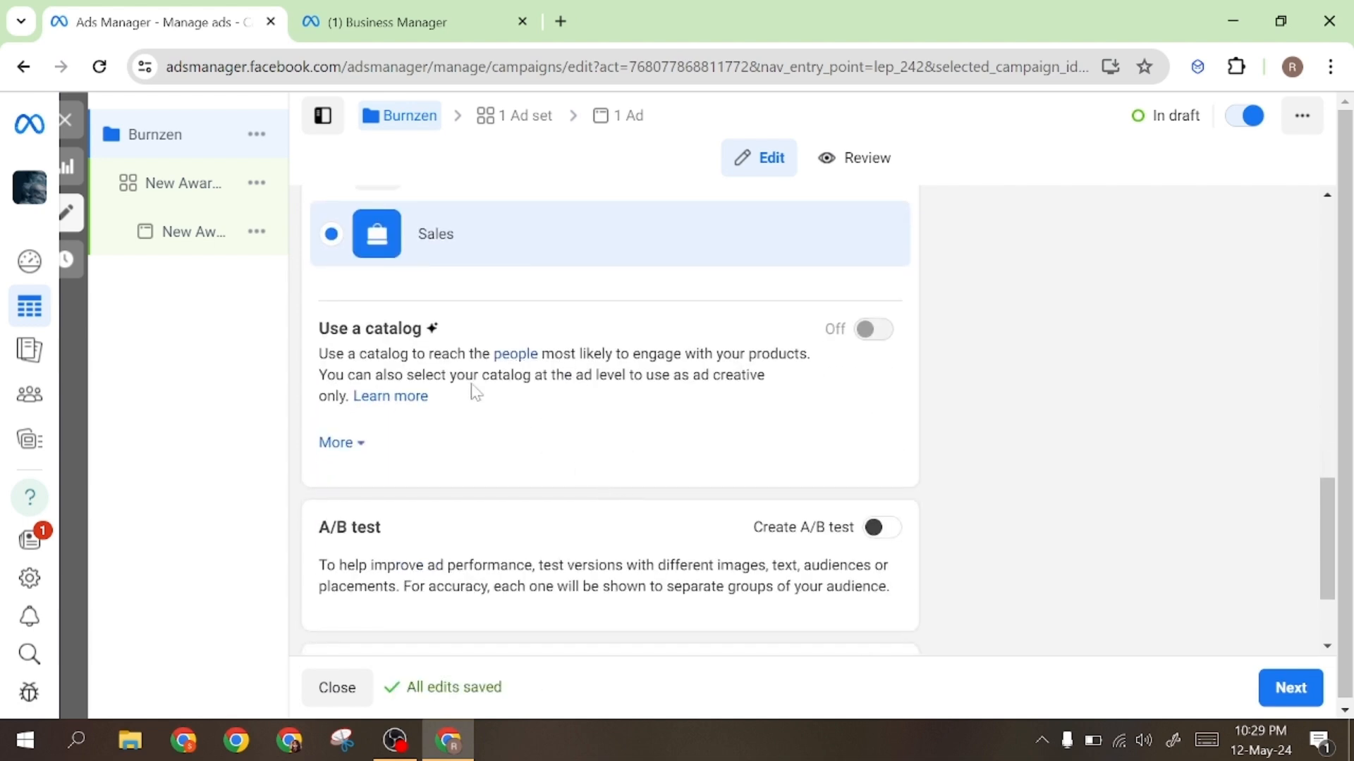
scroll(406, 517, "down", 2)
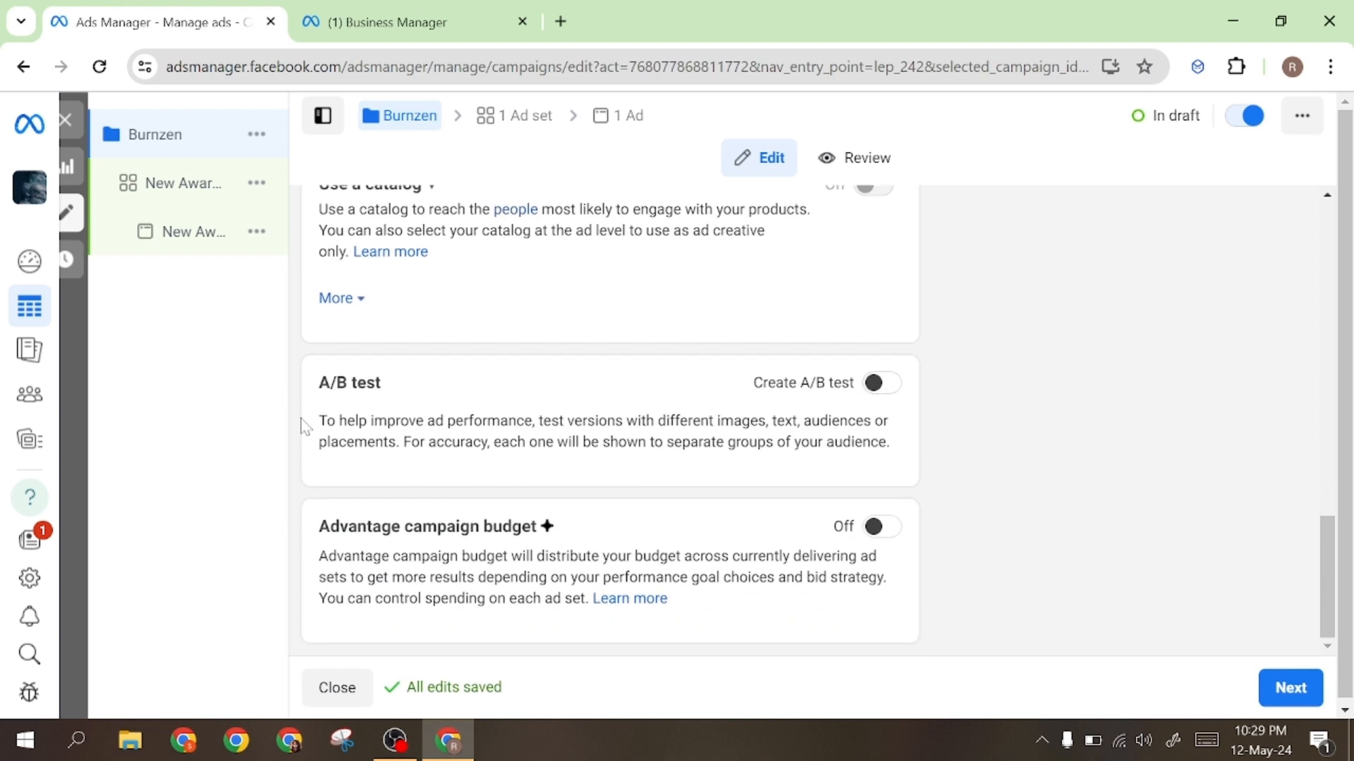
left_click_drag(303, 426, 786, 423)
left_click(618, 461)
scroll(465, 543, "down", 1)
left_click_drag(366, 523, 571, 523)
left_click(573, 523)
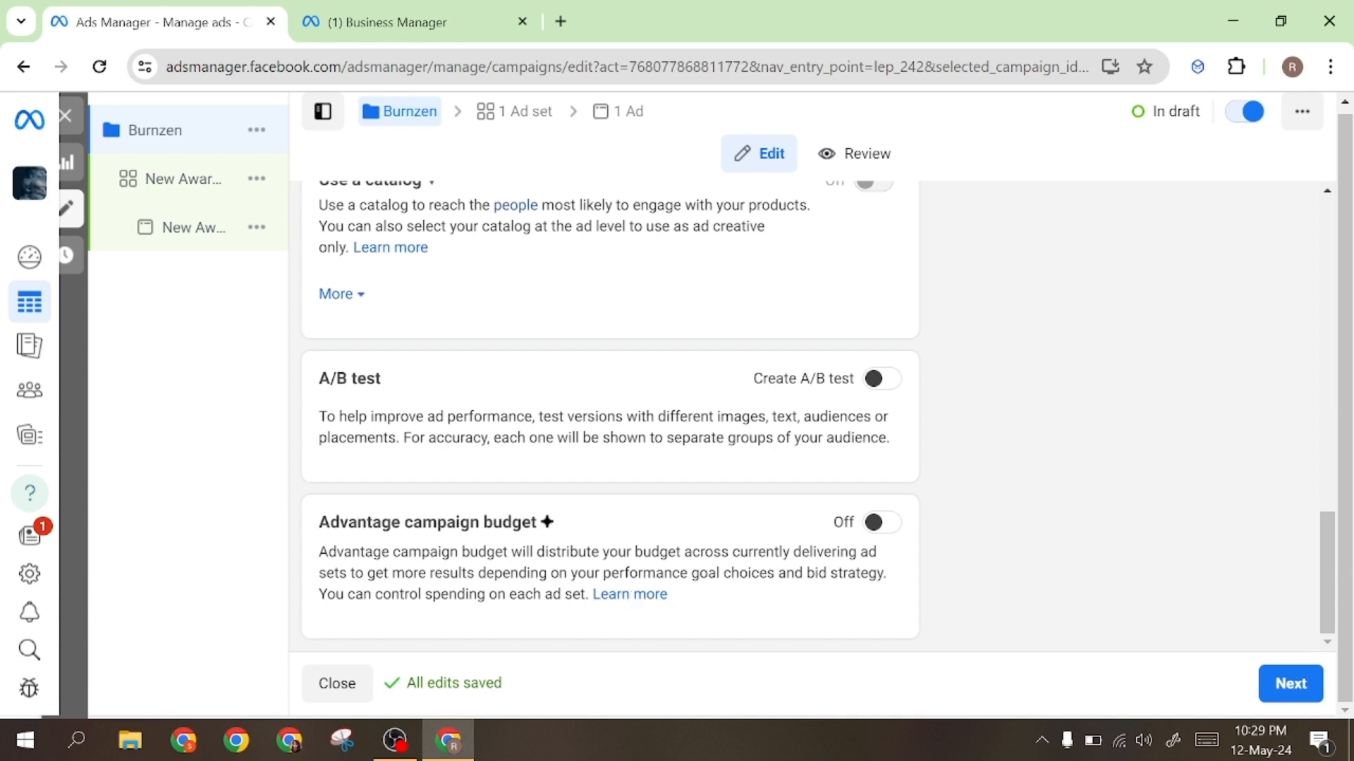
scroll(652, 500, "up", 15)
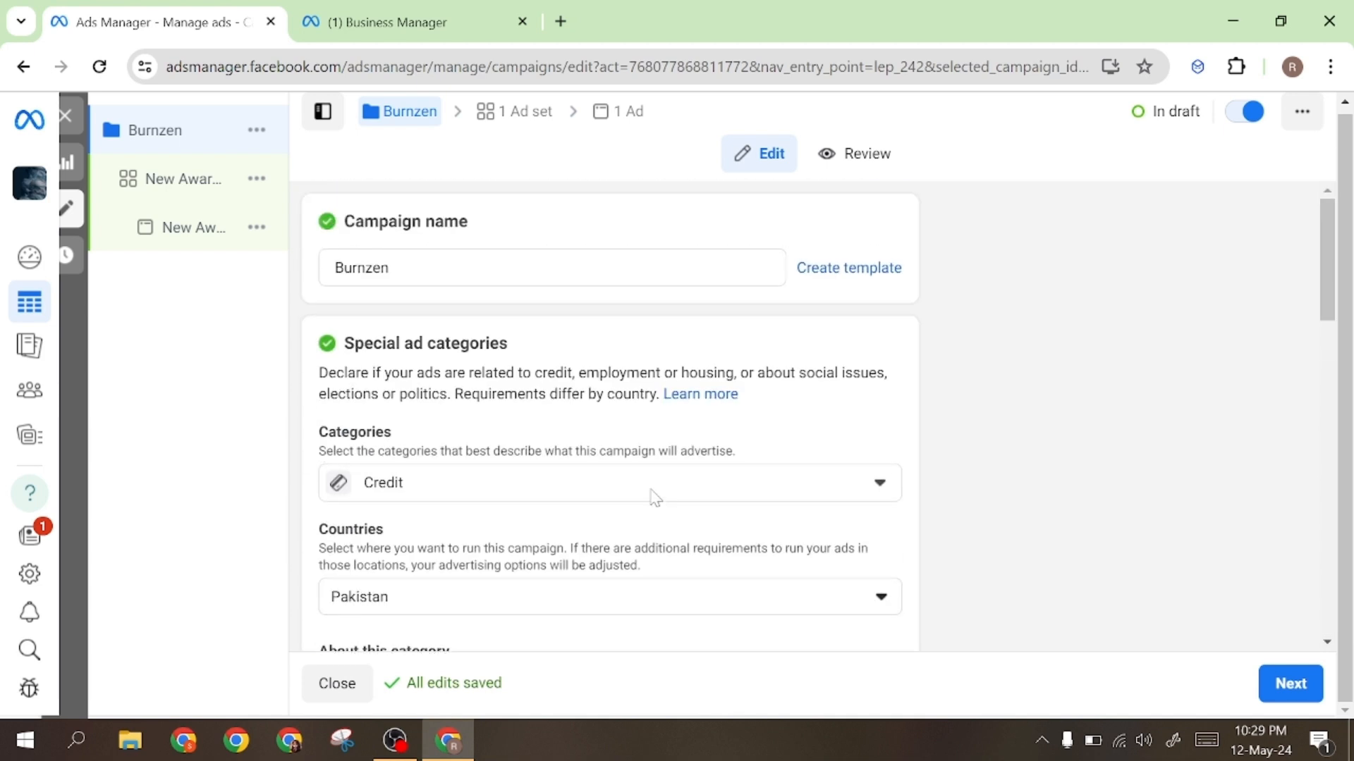
Proceed to the ad set of the Burnzen campaign and rename it as Burnzen Fitness.
left_click(1285, 695)
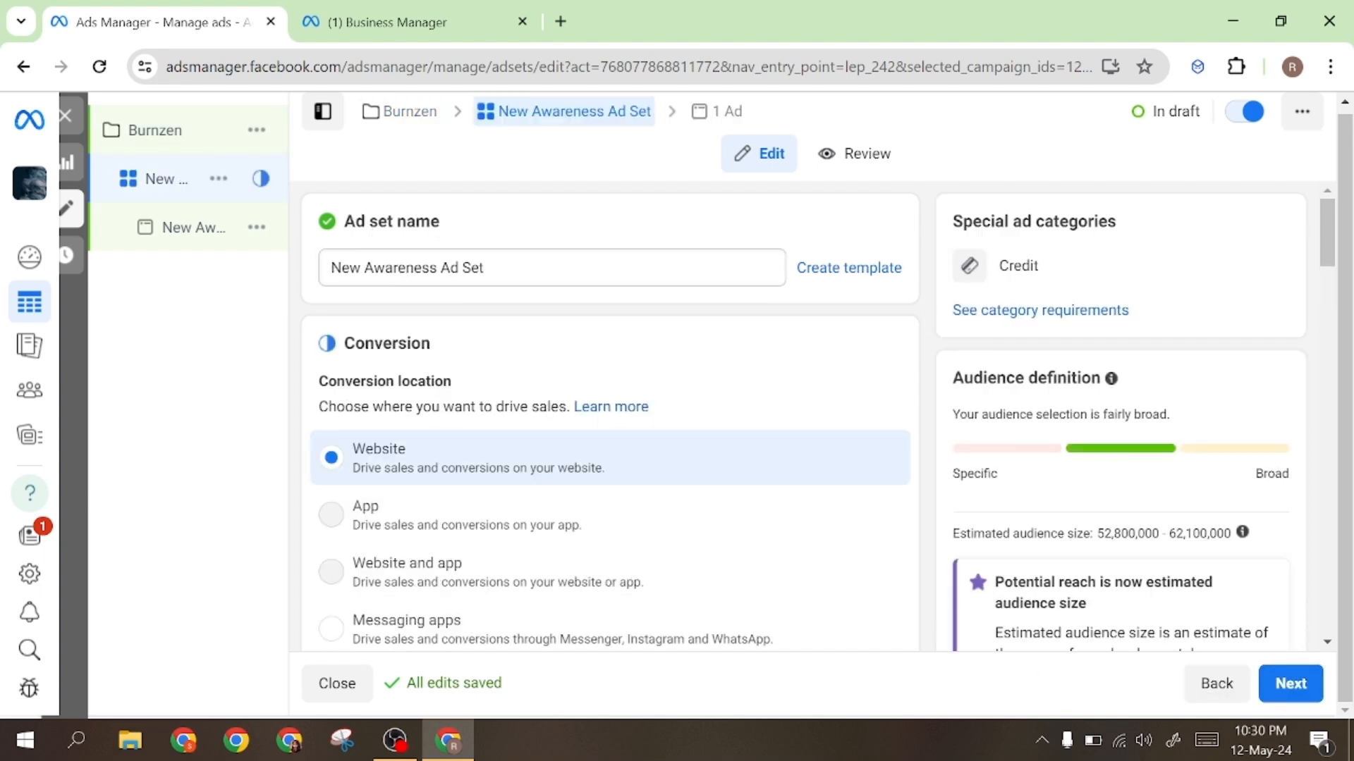
left_click_drag(486, 268, 312, 272)
key("BackSpace")
type("Burnzen")
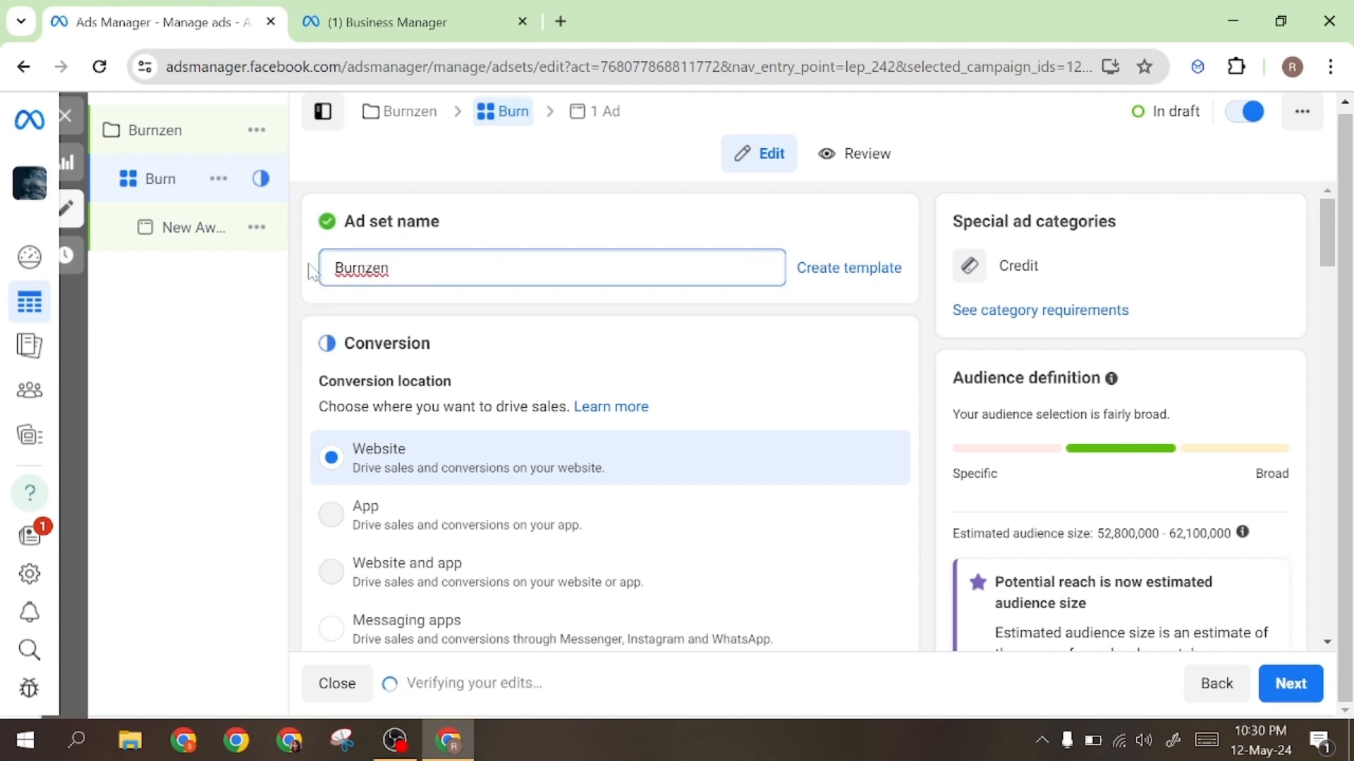
type(" Fitness")
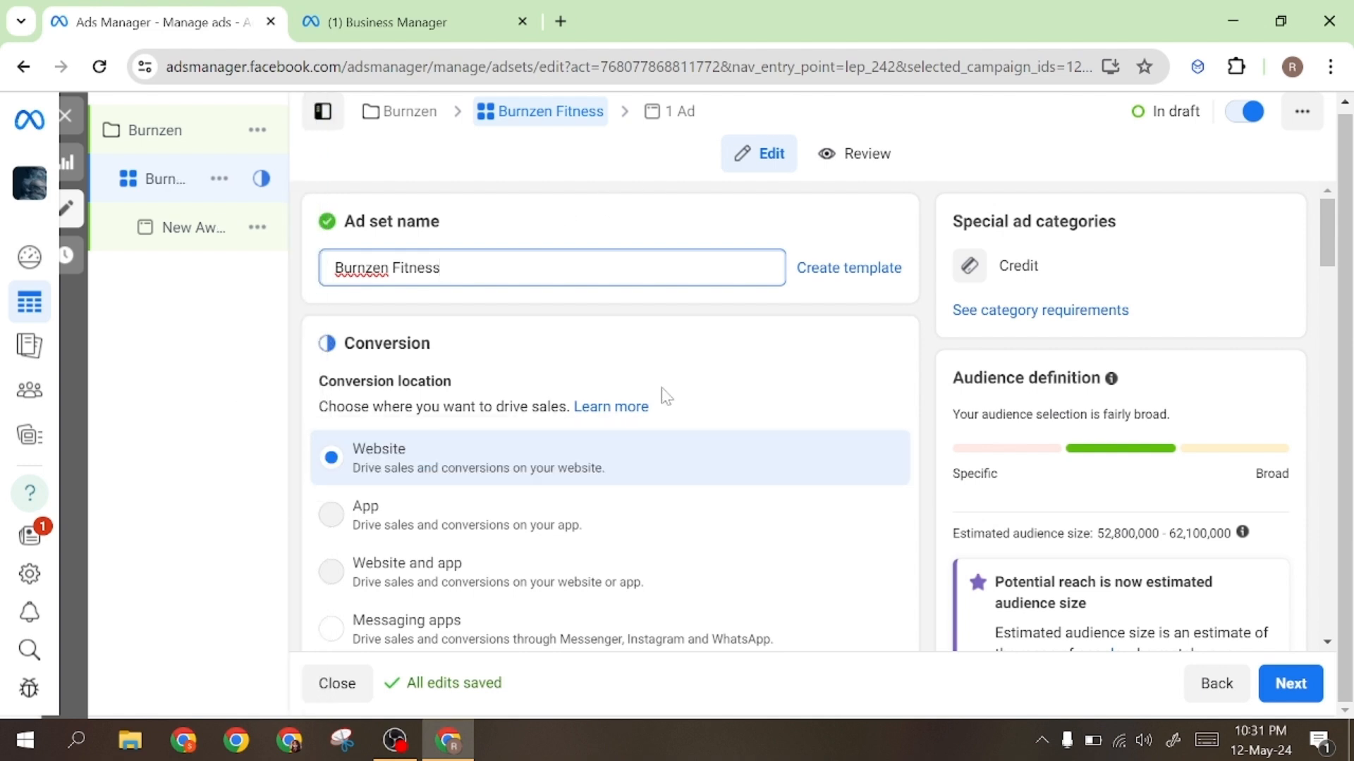
Set the ad set's conversion location to Messaging apps.
scroll(508, 394, "down", 1)
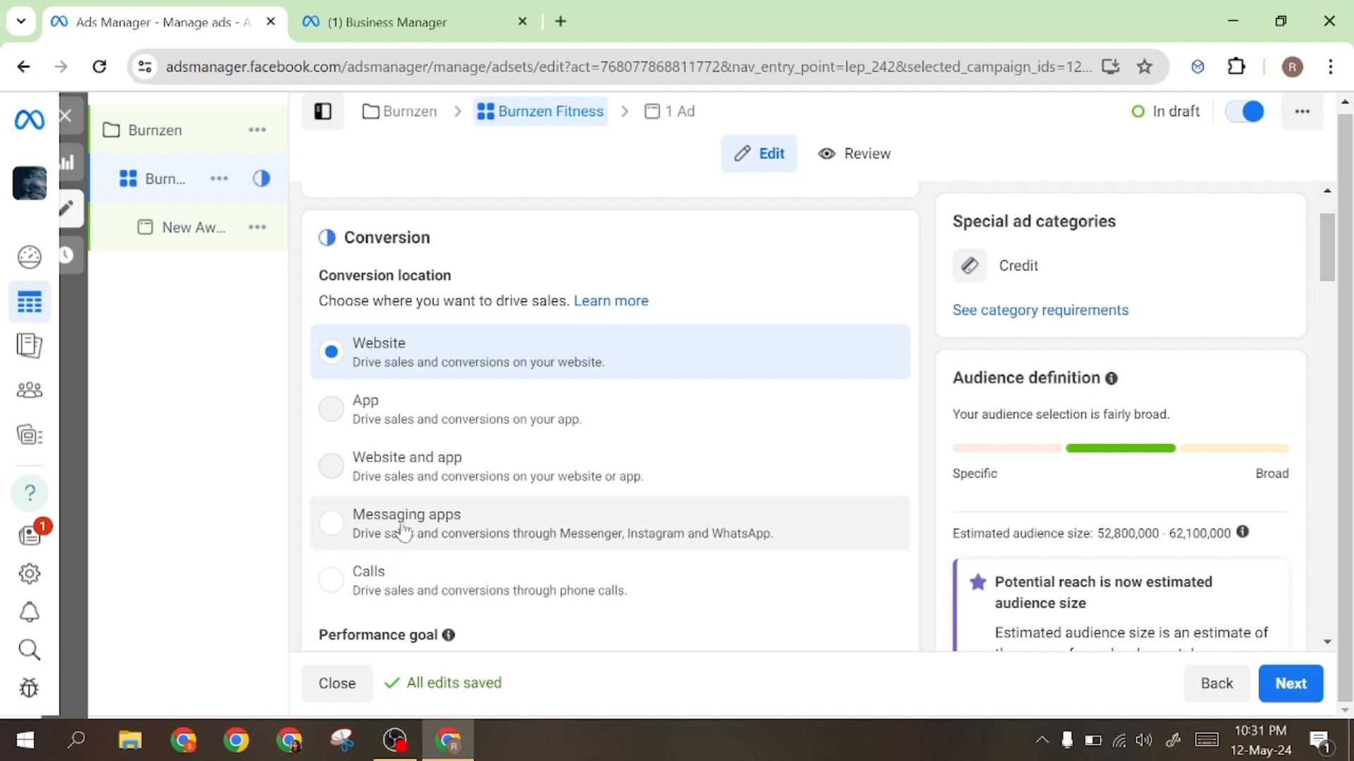
mouse_move(386, 437)
left_click(332, 528)
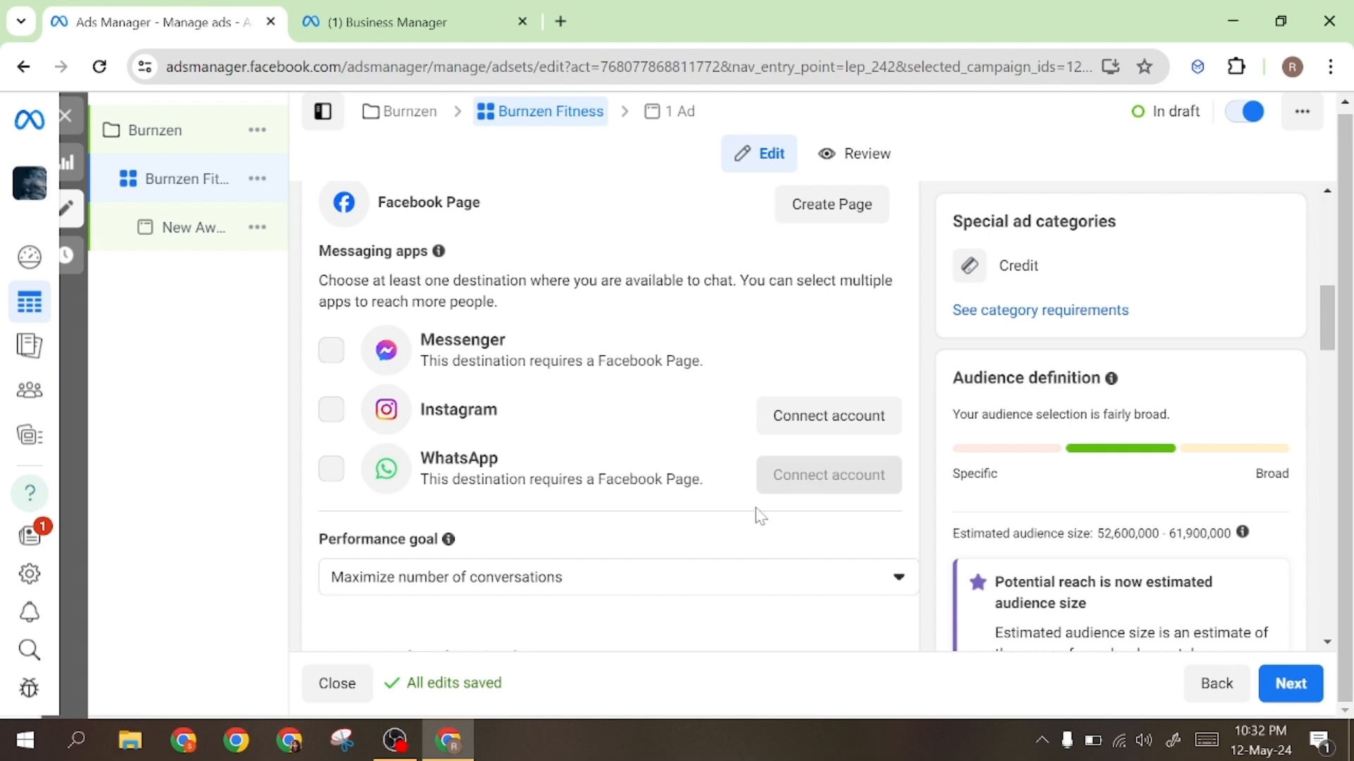
Set the ad set's performance goal to Maximize number of conversions.
scroll(495, 516, "down", 2)
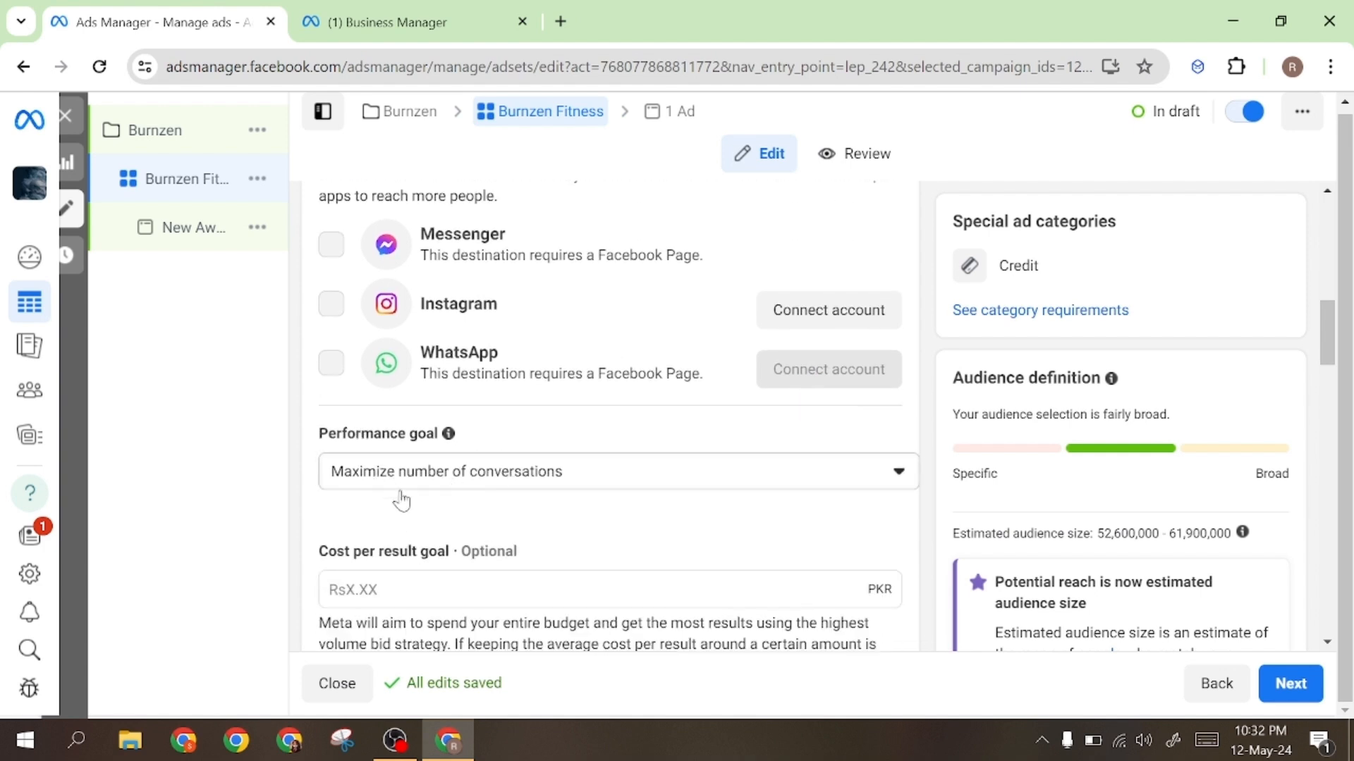
left_click(630, 482)
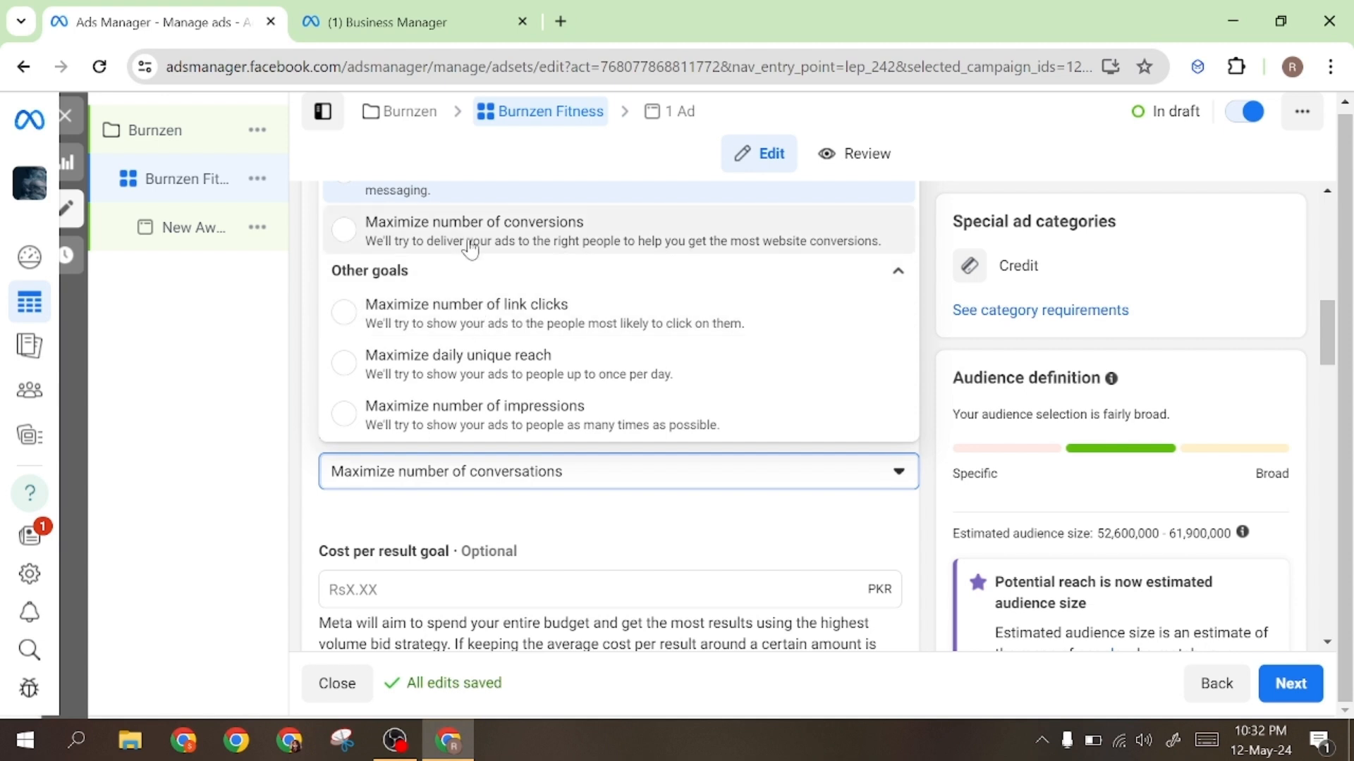
left_click(381, 230)
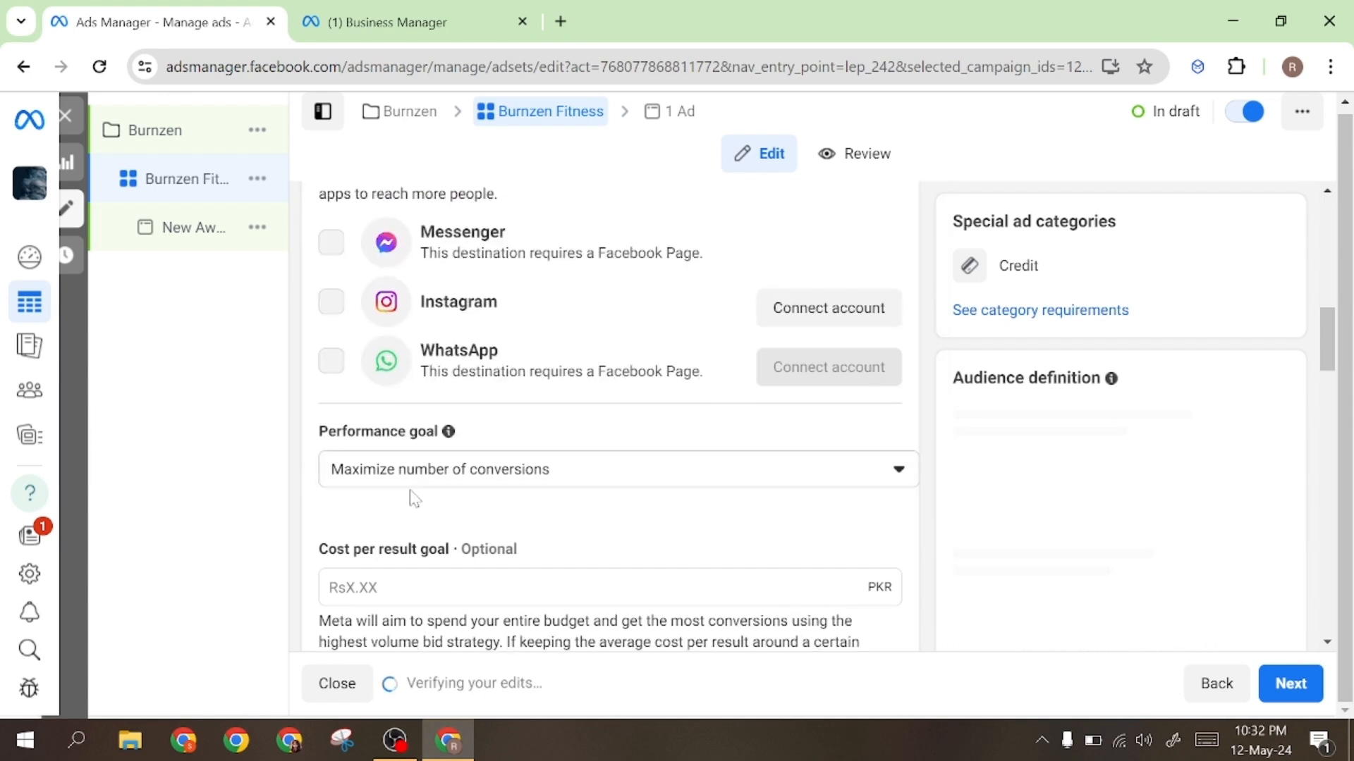
Enter a cost per result goal of 700 PKR for the ad set.
scroll(396, 469, "down", 3)
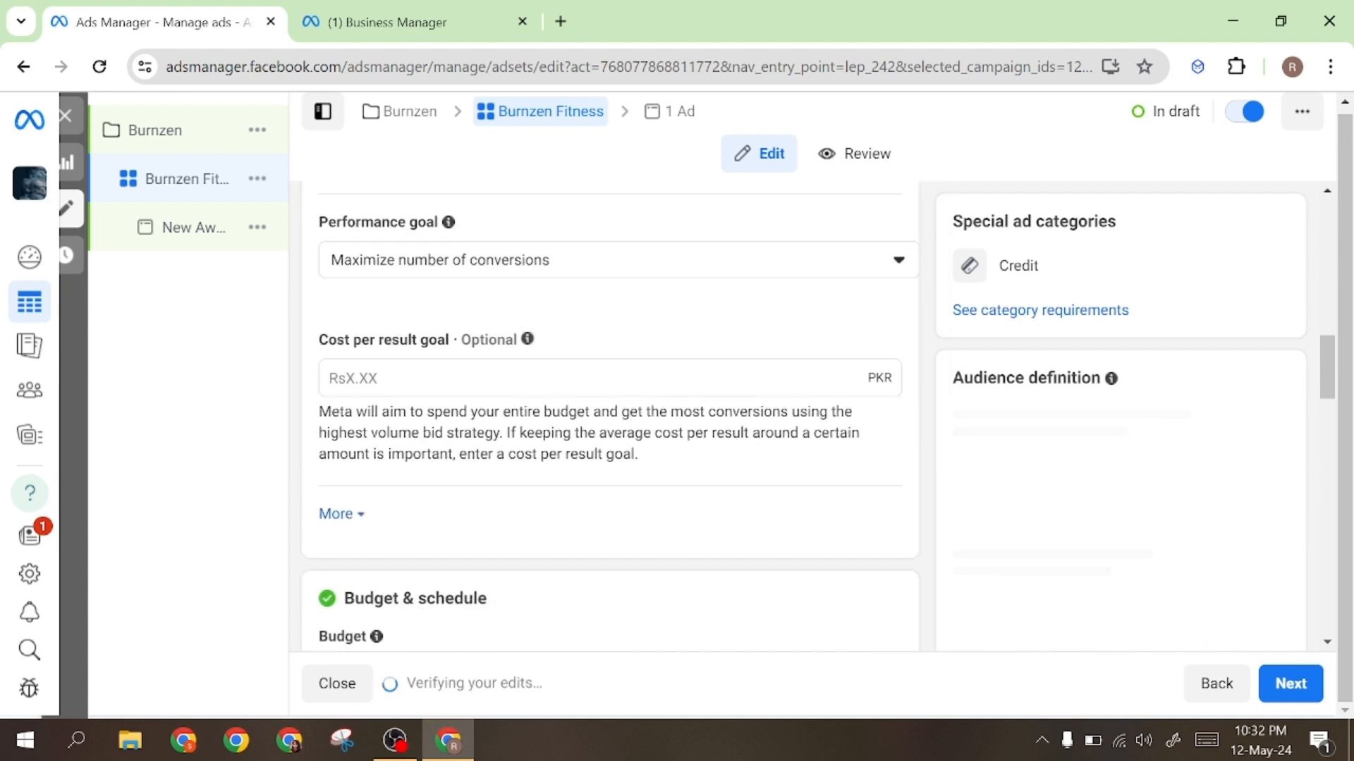
left_click(361, 374)
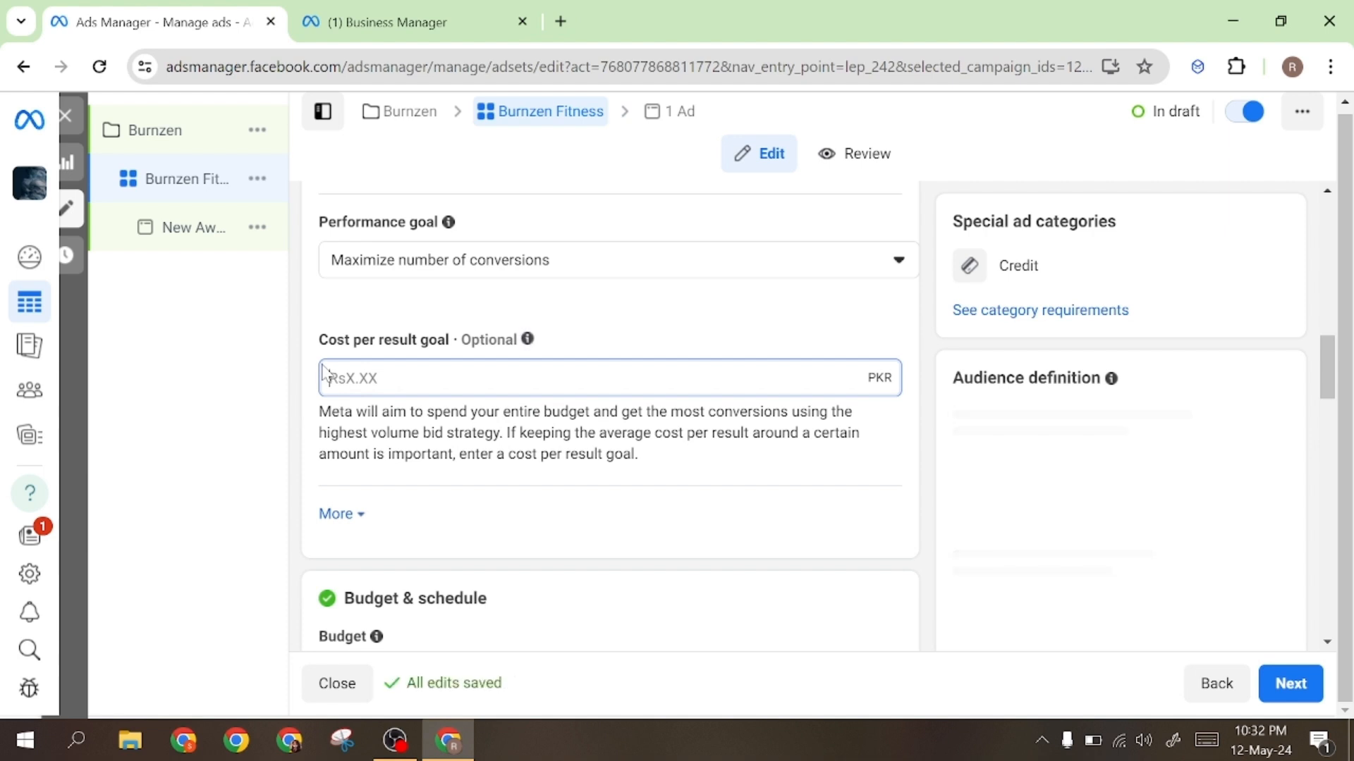
type("3")
key("BackSpace")
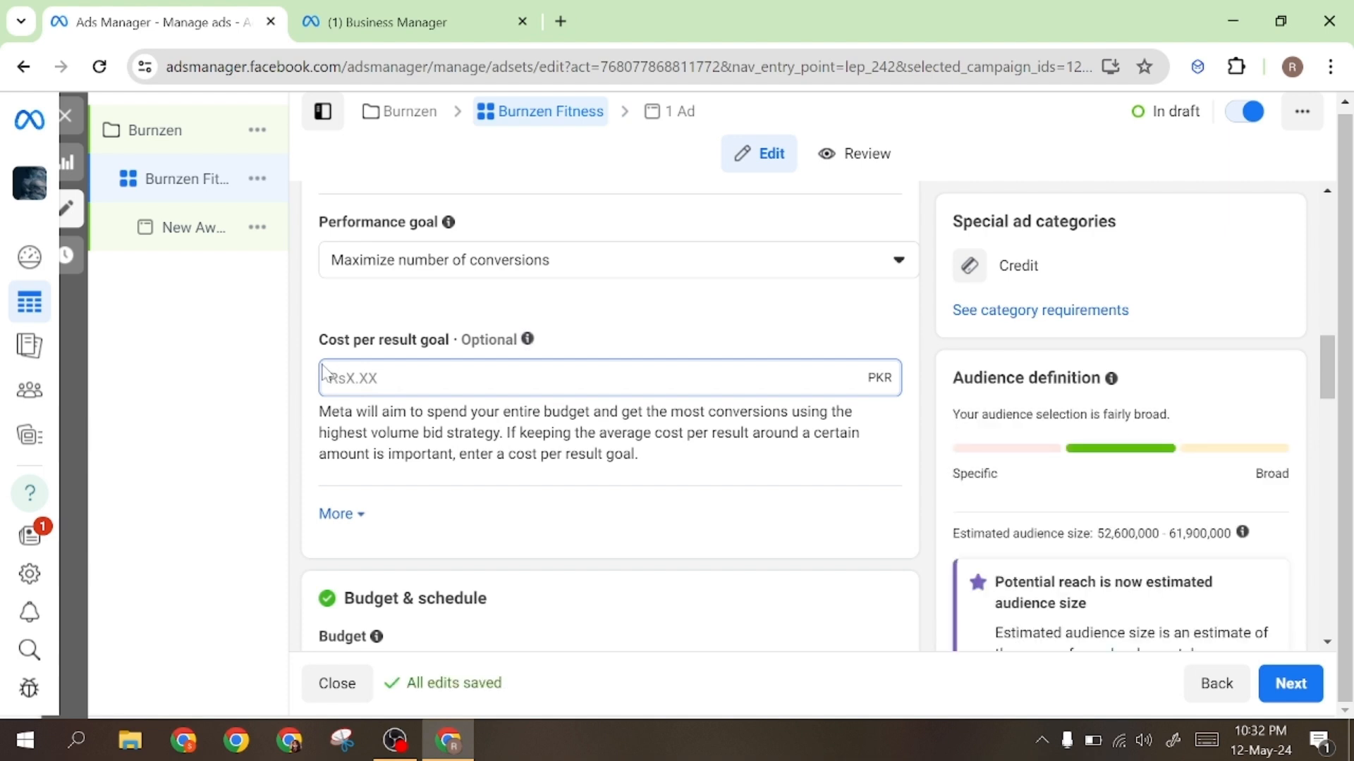
type("700")
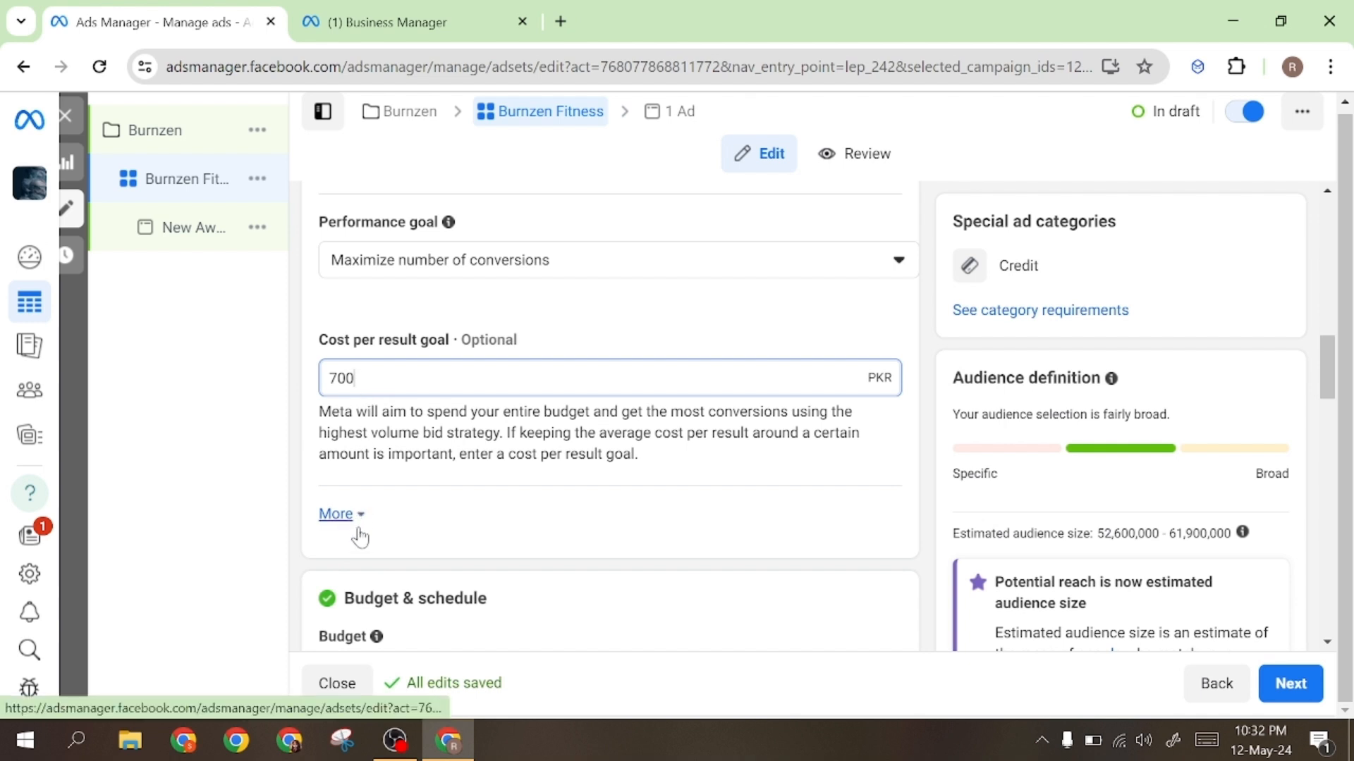
left_click(281, 518)
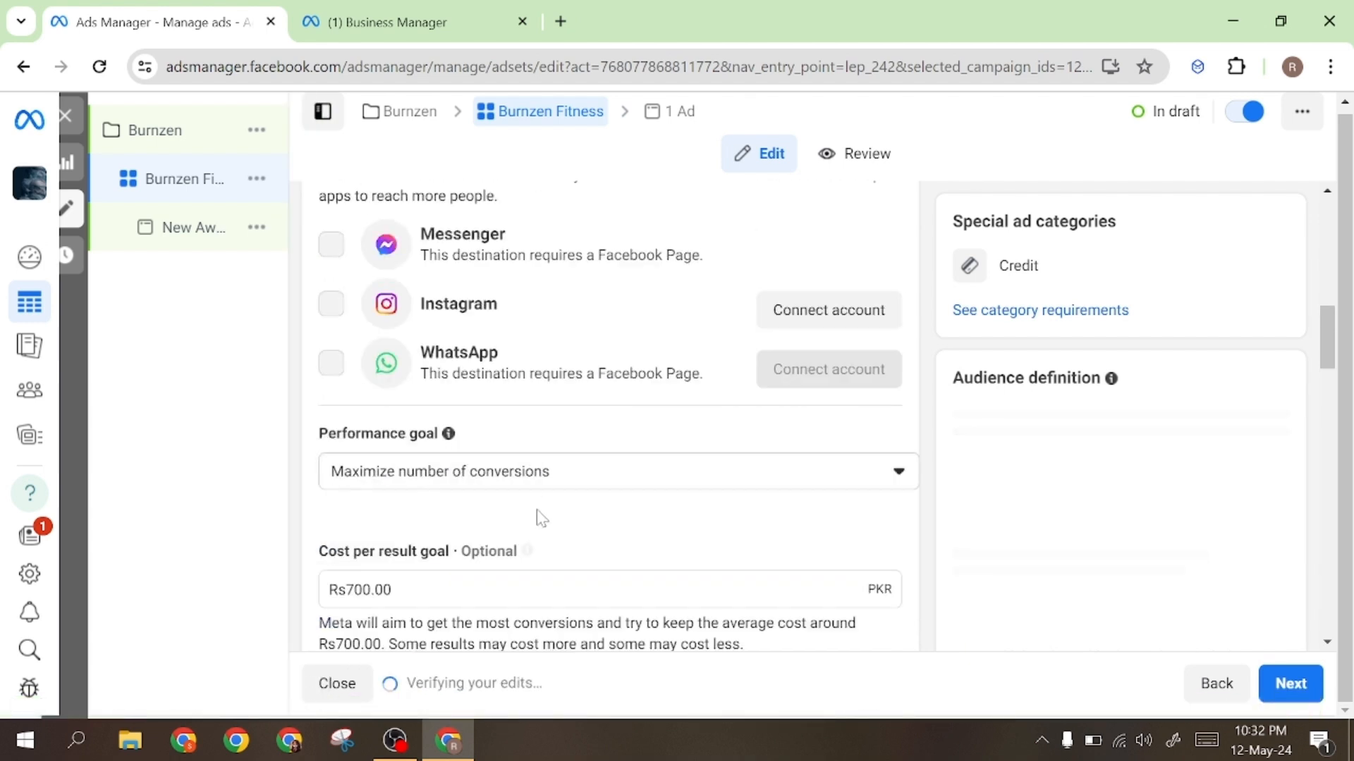
Change the cost per result goal to 500 PKR.
scroll(524, 451, "down", 2)
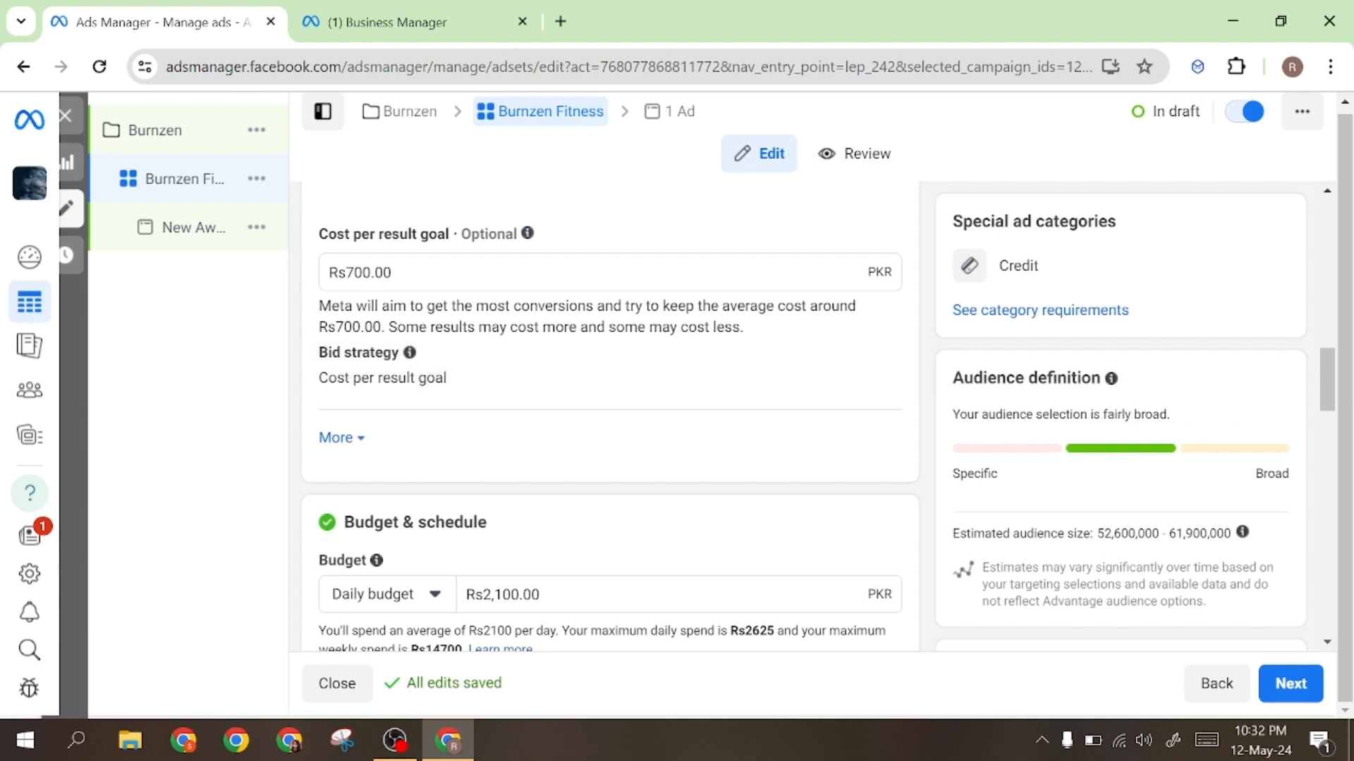
left_click(355, 273)
key("BackSpace")
type("5")
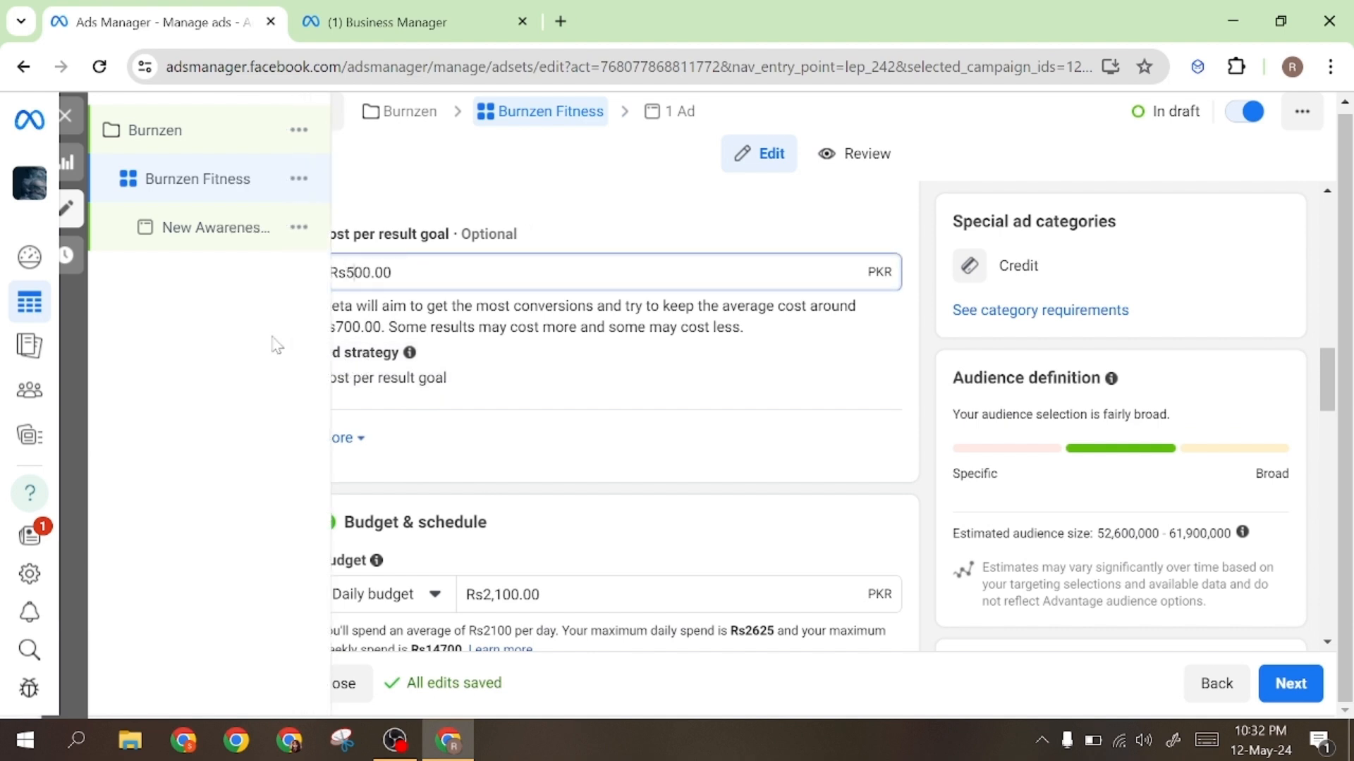
left_click(346, 333)
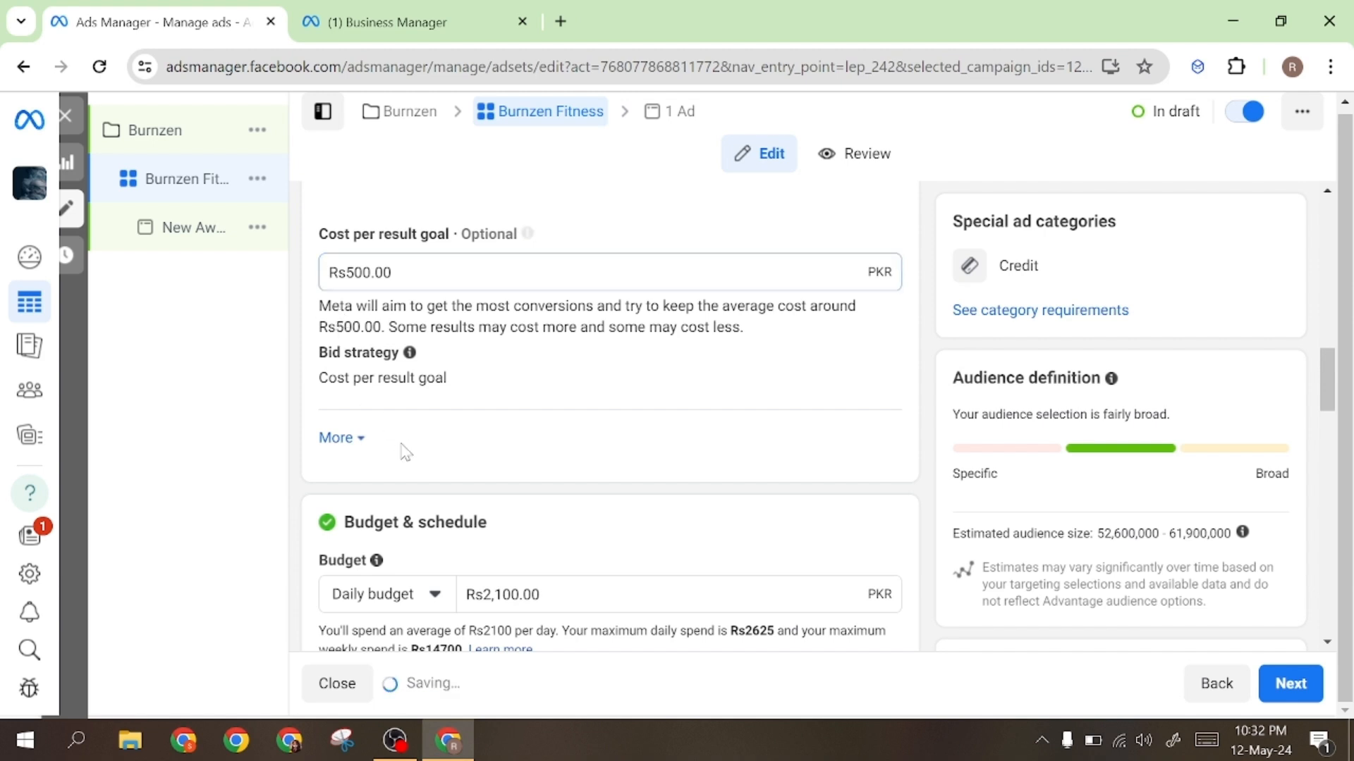
Set the cost per result goal back to 700 PKR.
scroll(352, 395, "down", 1)
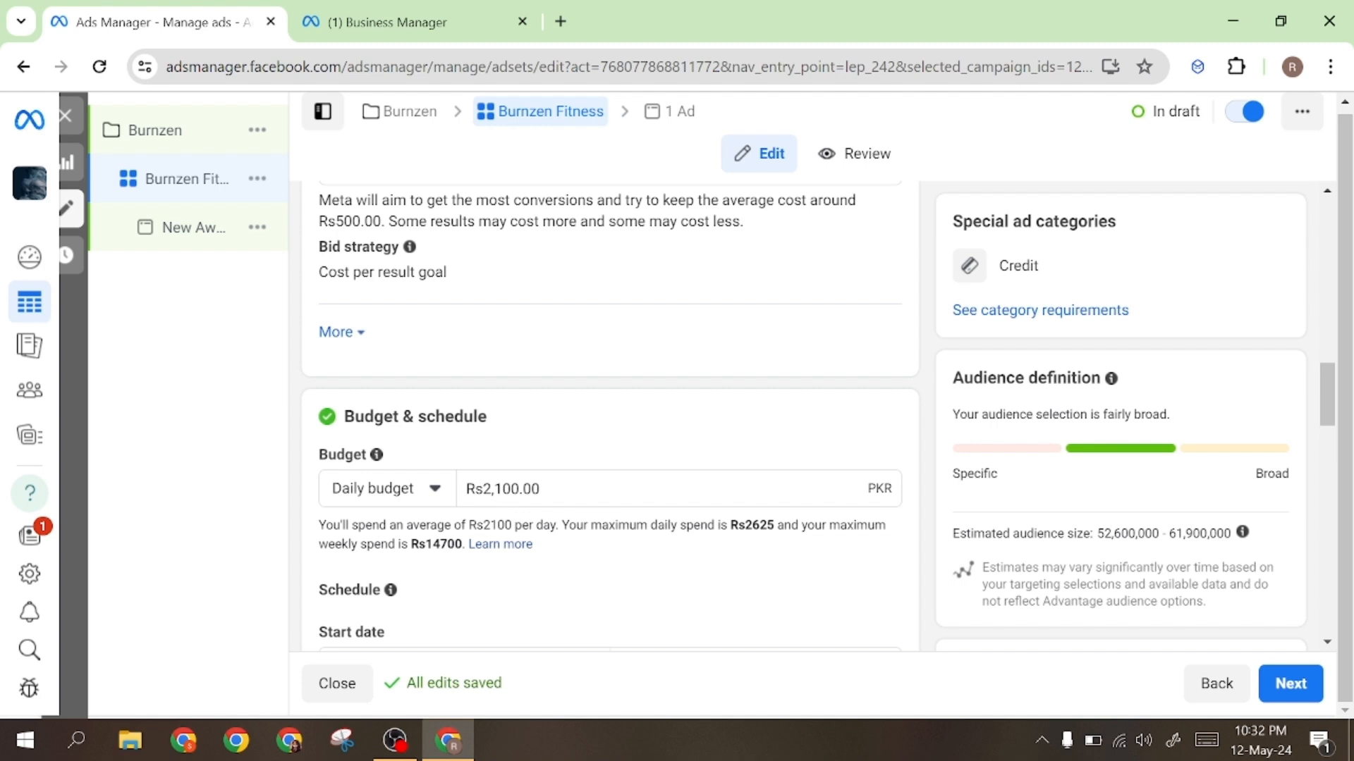
scroll(386, 347, "up", 3)
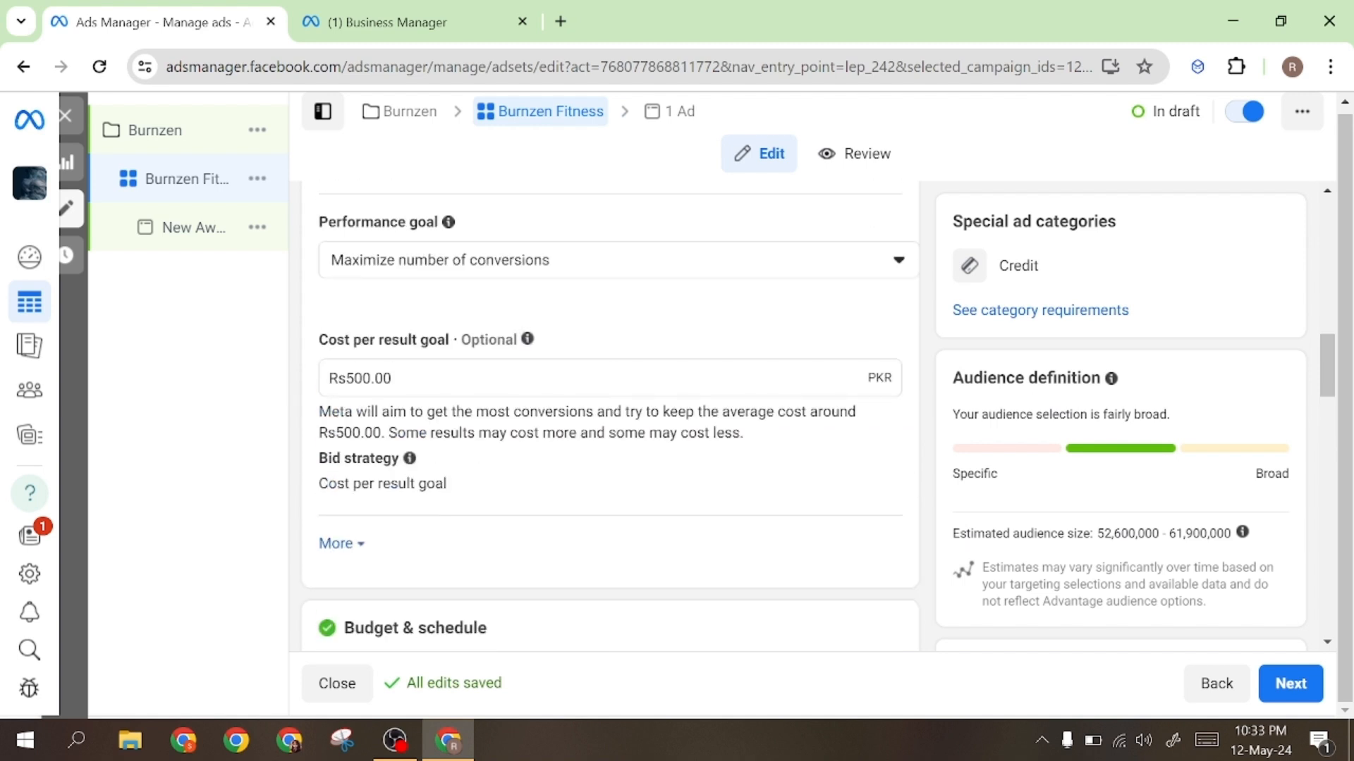
left_click(354, 378)
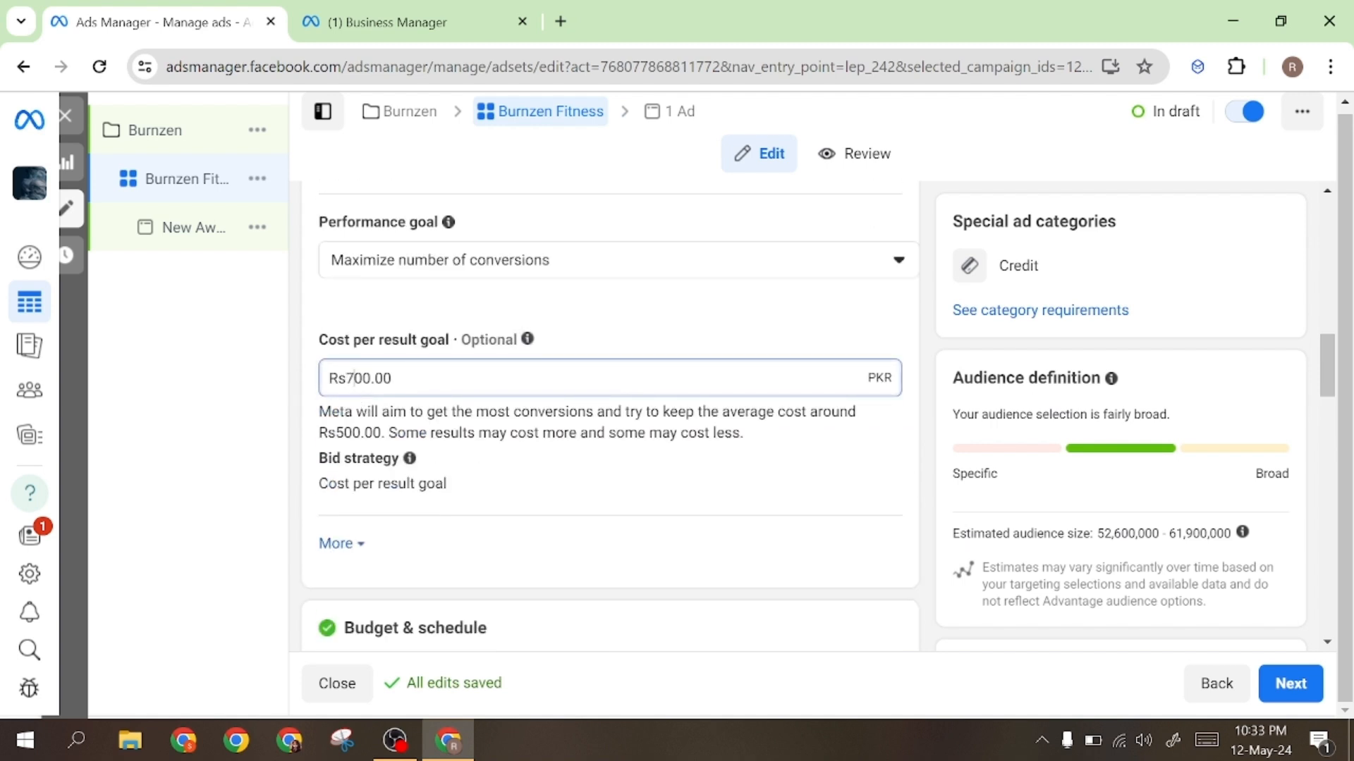
Try enabling an end date in the ad set's schedule, and remove it again.
scroll(456, 432, "down", 3)
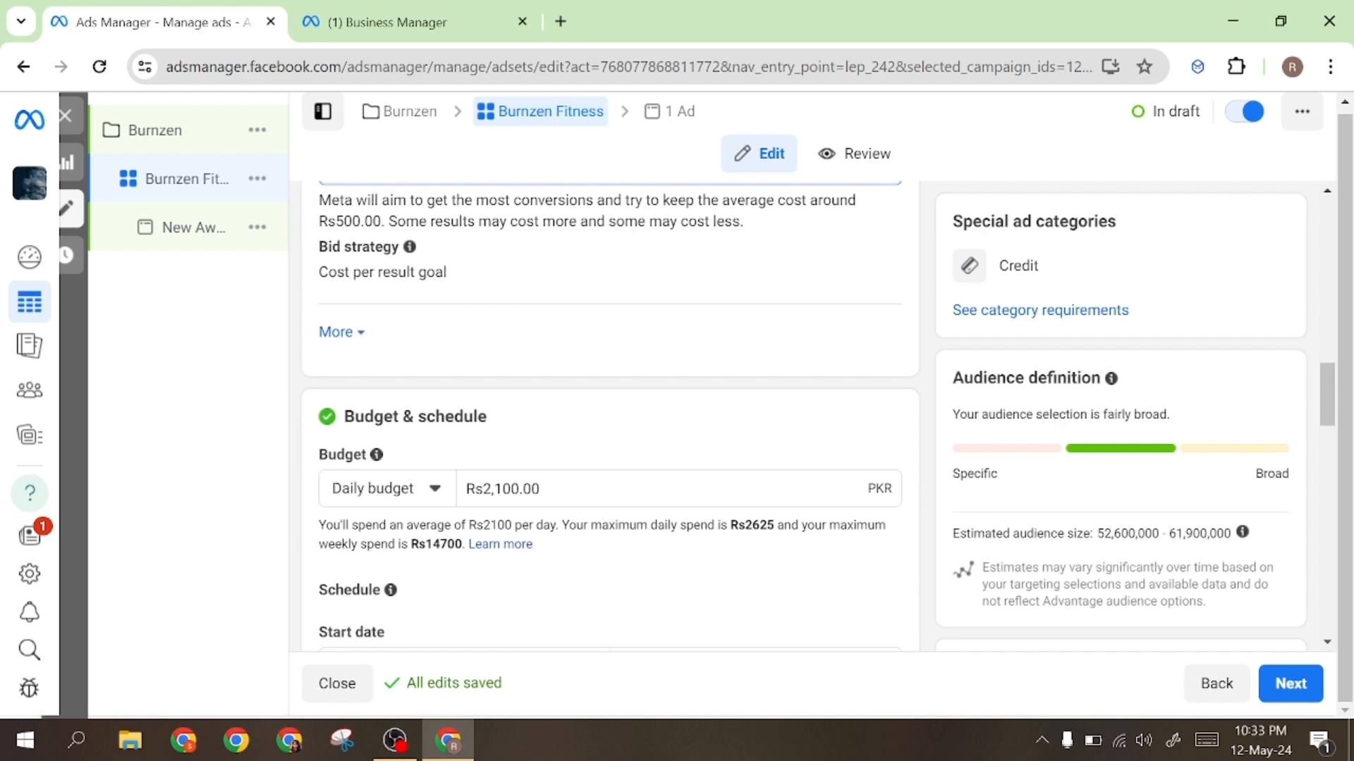
left_click(538, 490)
scroll(452, 506, "down", 3)
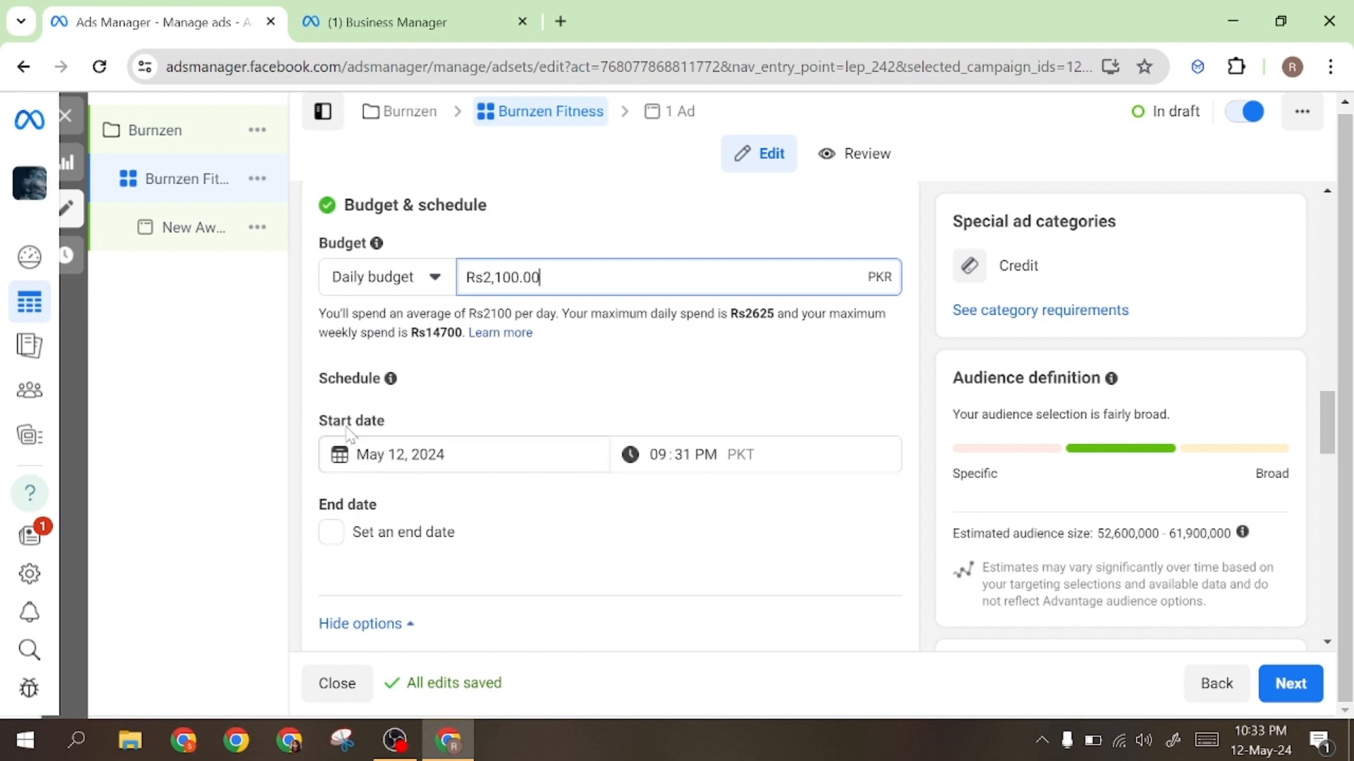
left_click_drag(404, 432, 357, 505)
left_click(357, 505)
left_click(331, 536)
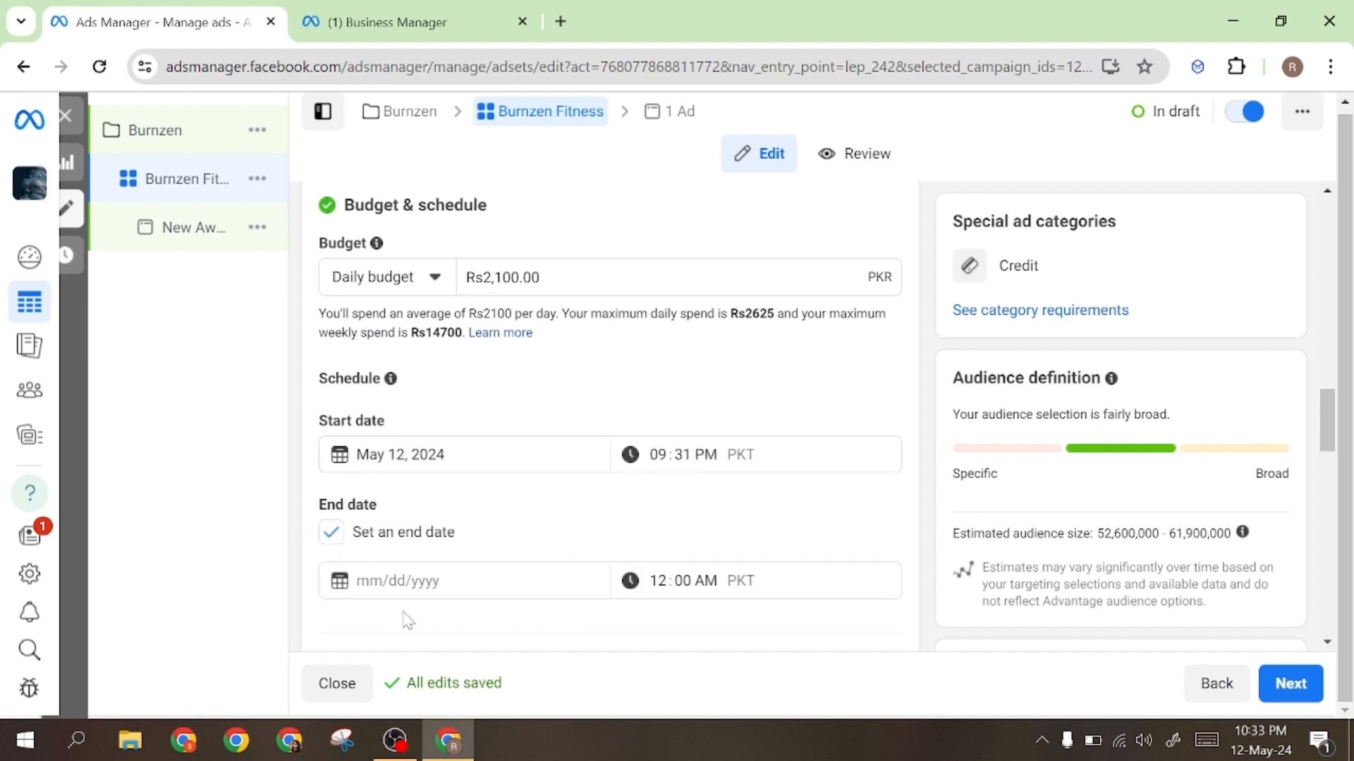
left_click(332, 533)
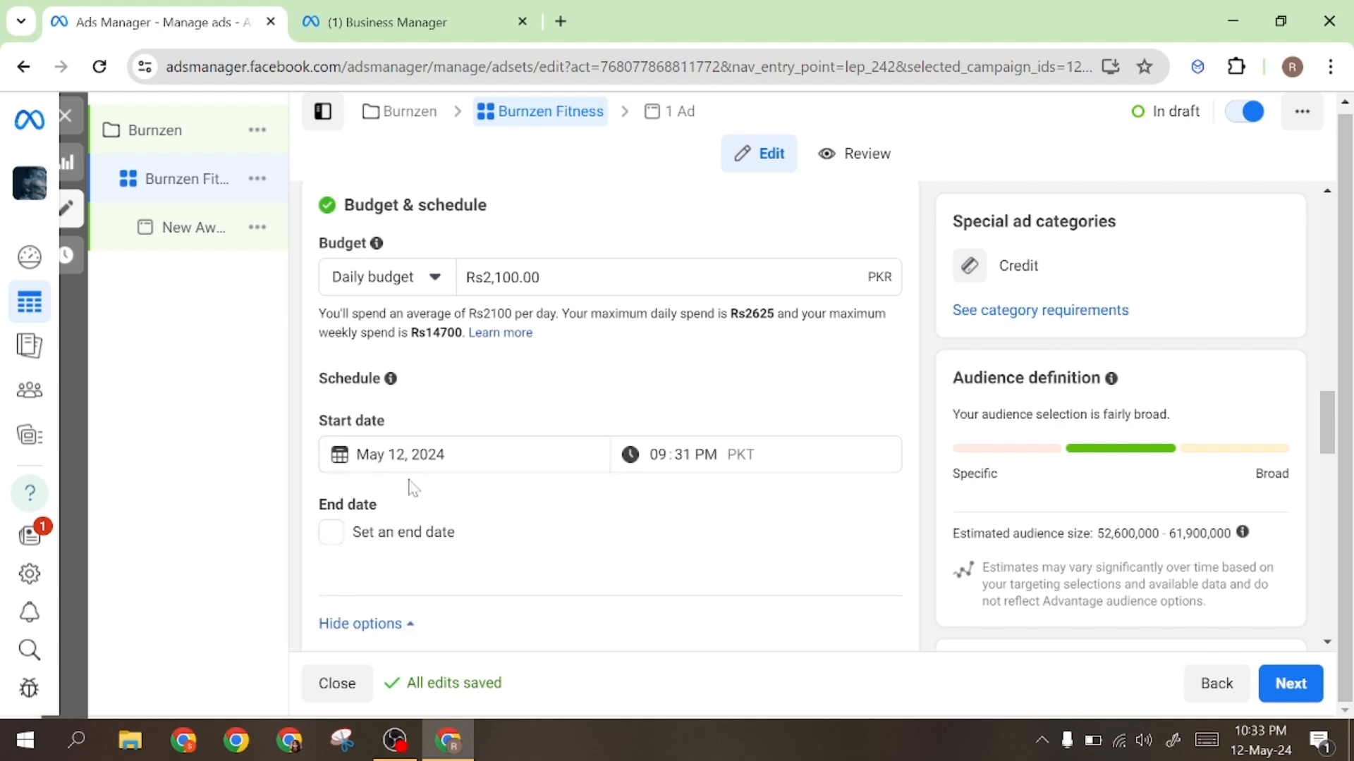
Examine the budget scheduling and ad scheduling options and the saved and custom audience choices of the ad set.
scroll(415, 487, "down", 3)
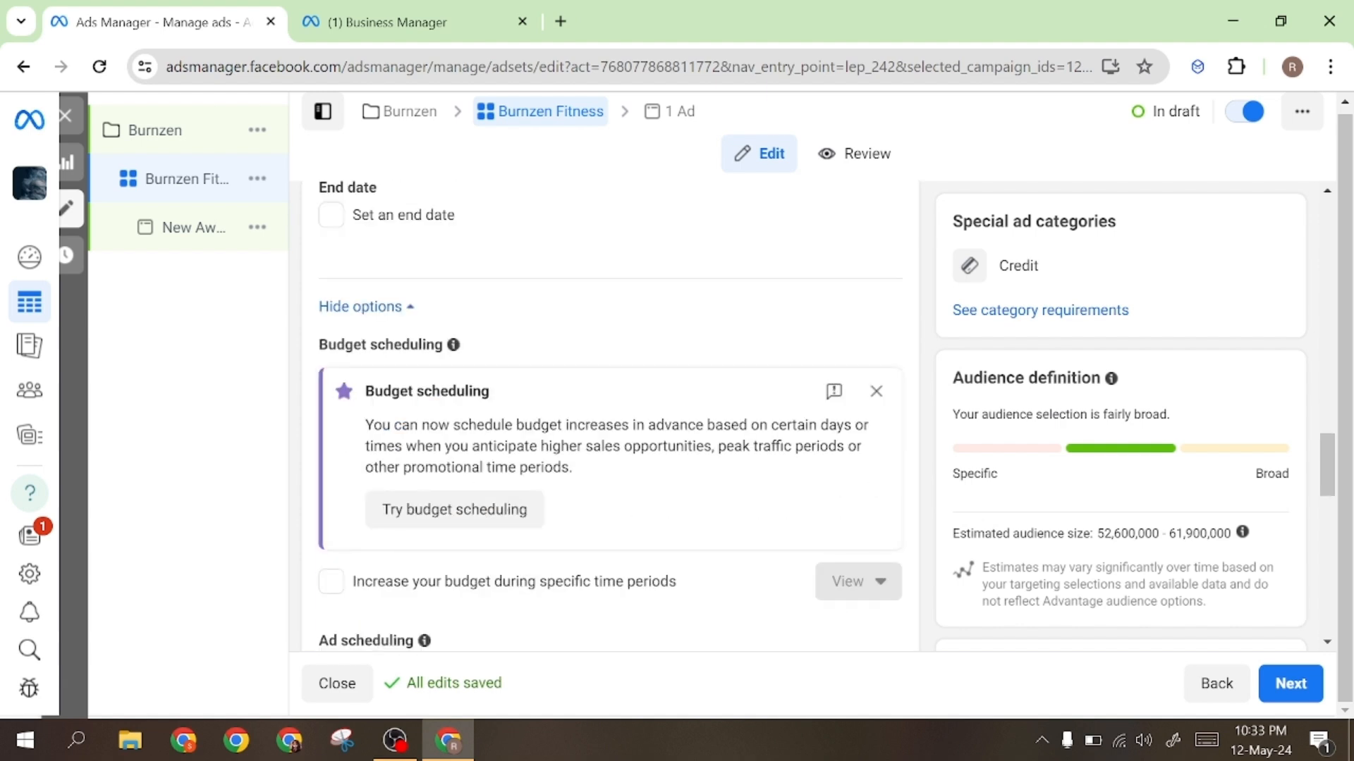
scroll(469, 522, "down", 1)
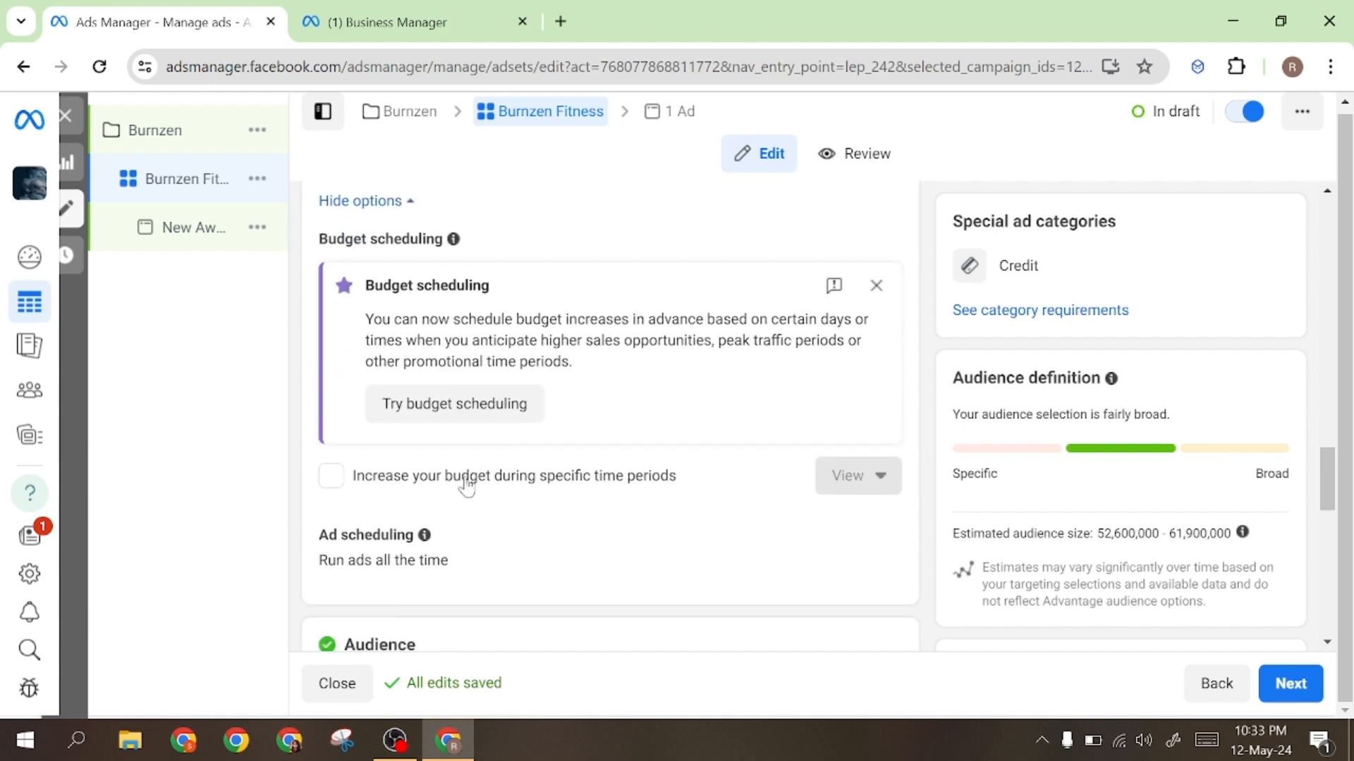
scroll(465, 486, "down", 2)
mouse_move(243, 464)
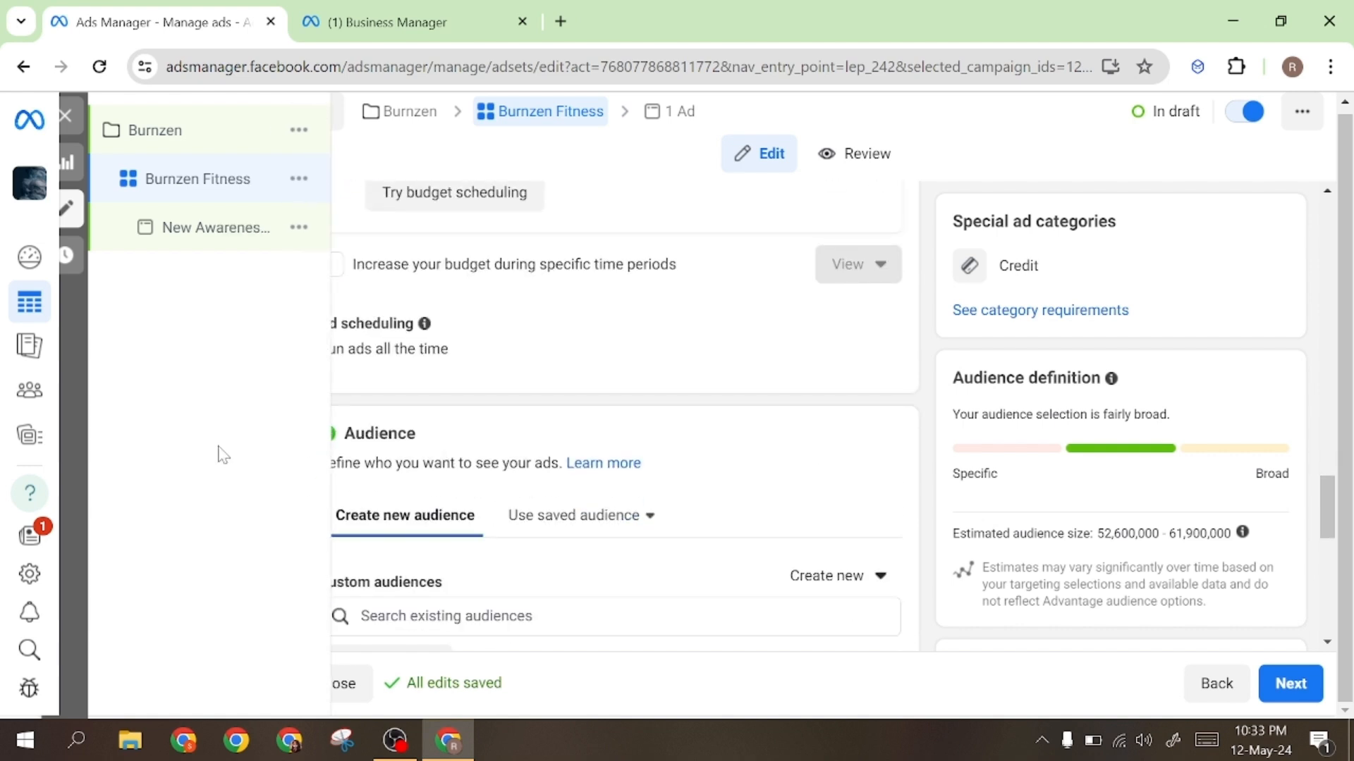
scroll(596, 322, "down", 1)
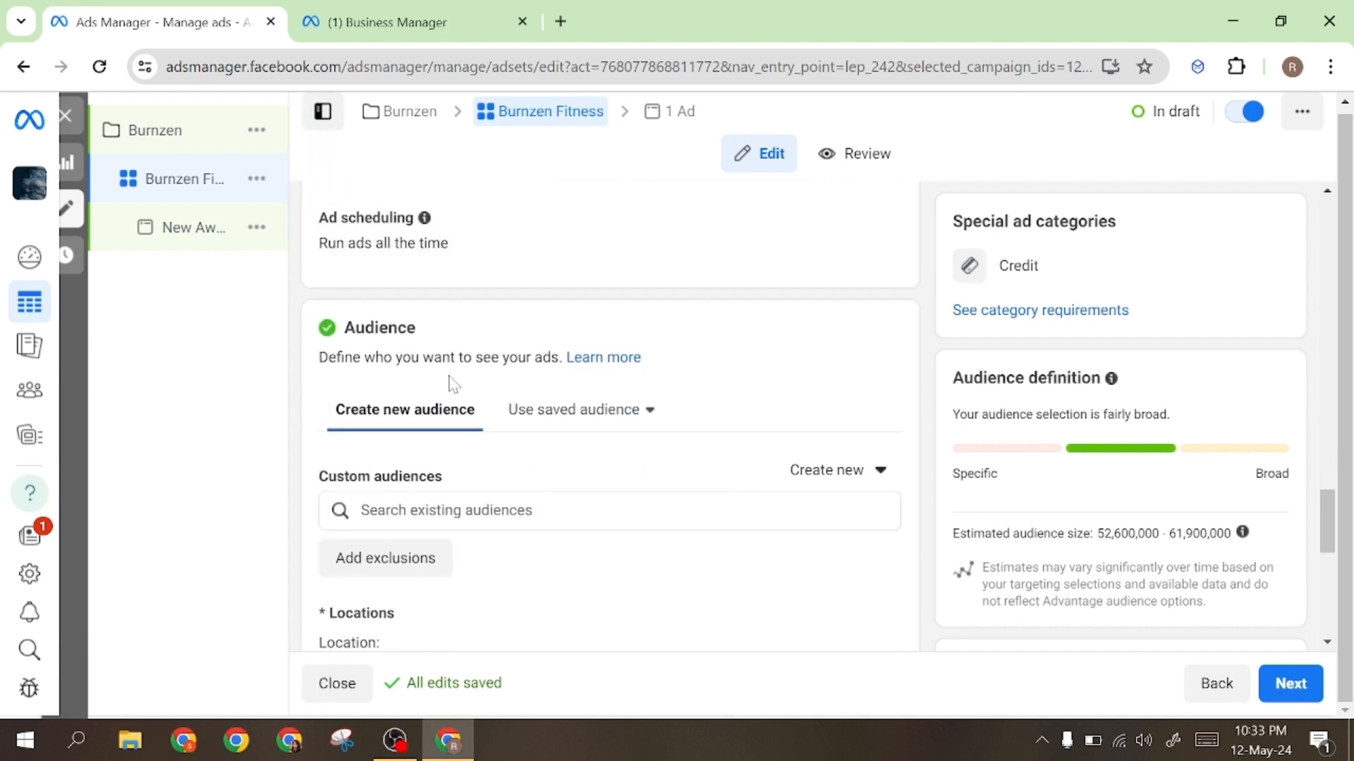
left_click(578, 414)
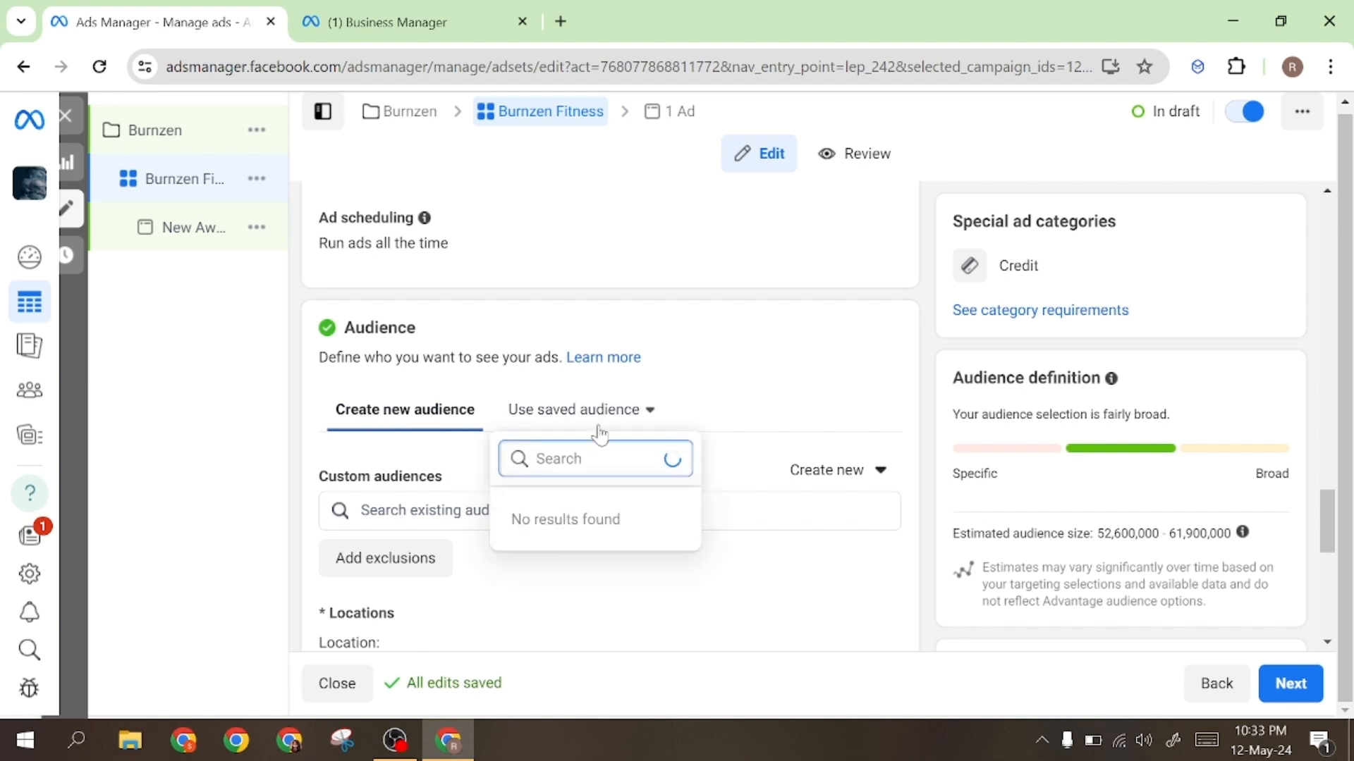
left_click(361, 404)
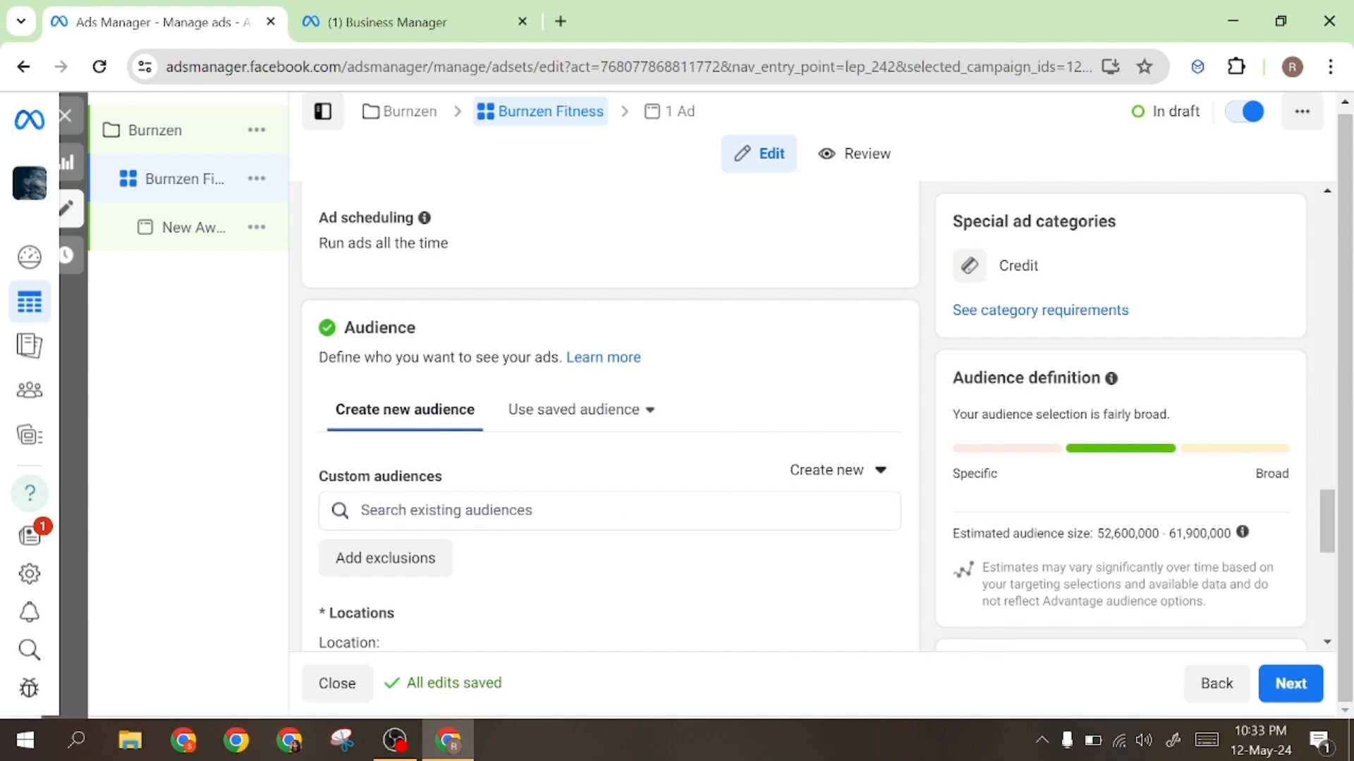
scroll(492, 381, "down", 3)
left_click(609, 299)
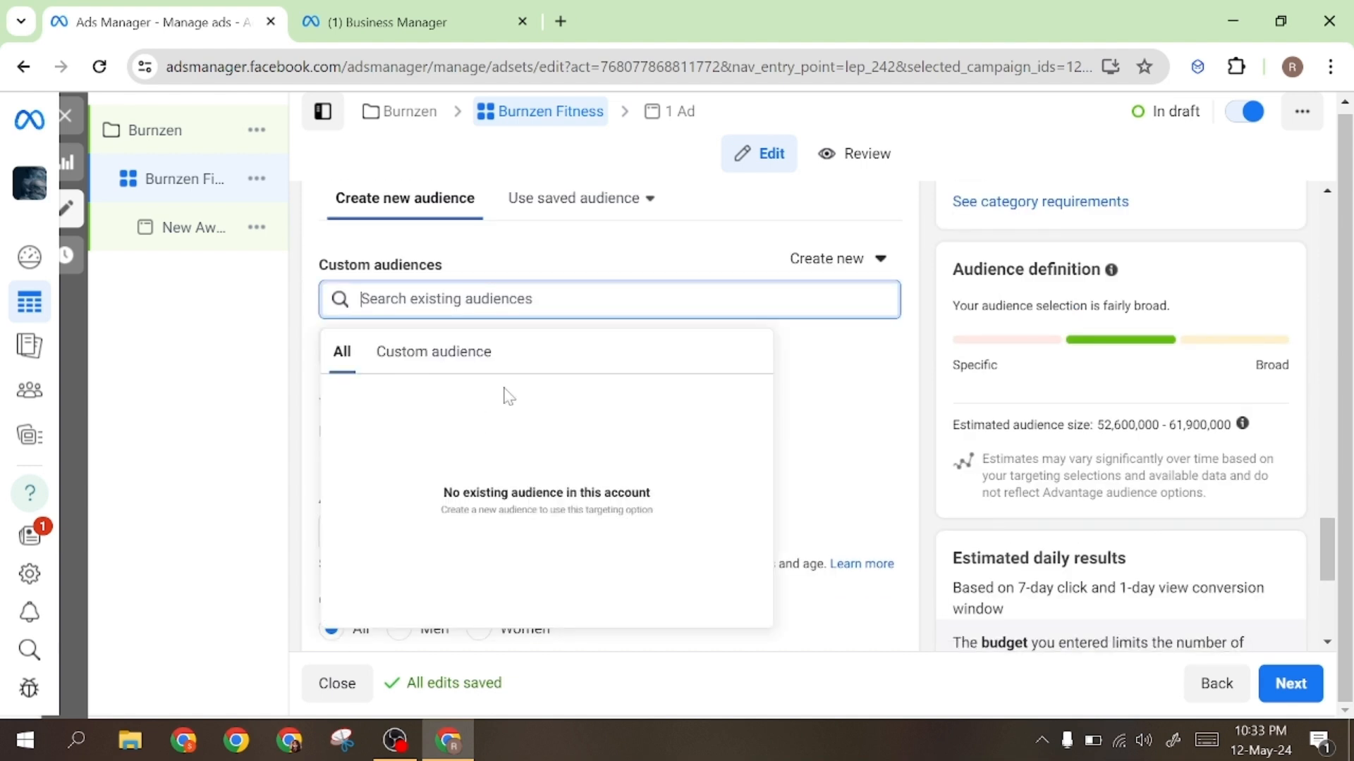
left_click(584, 263)
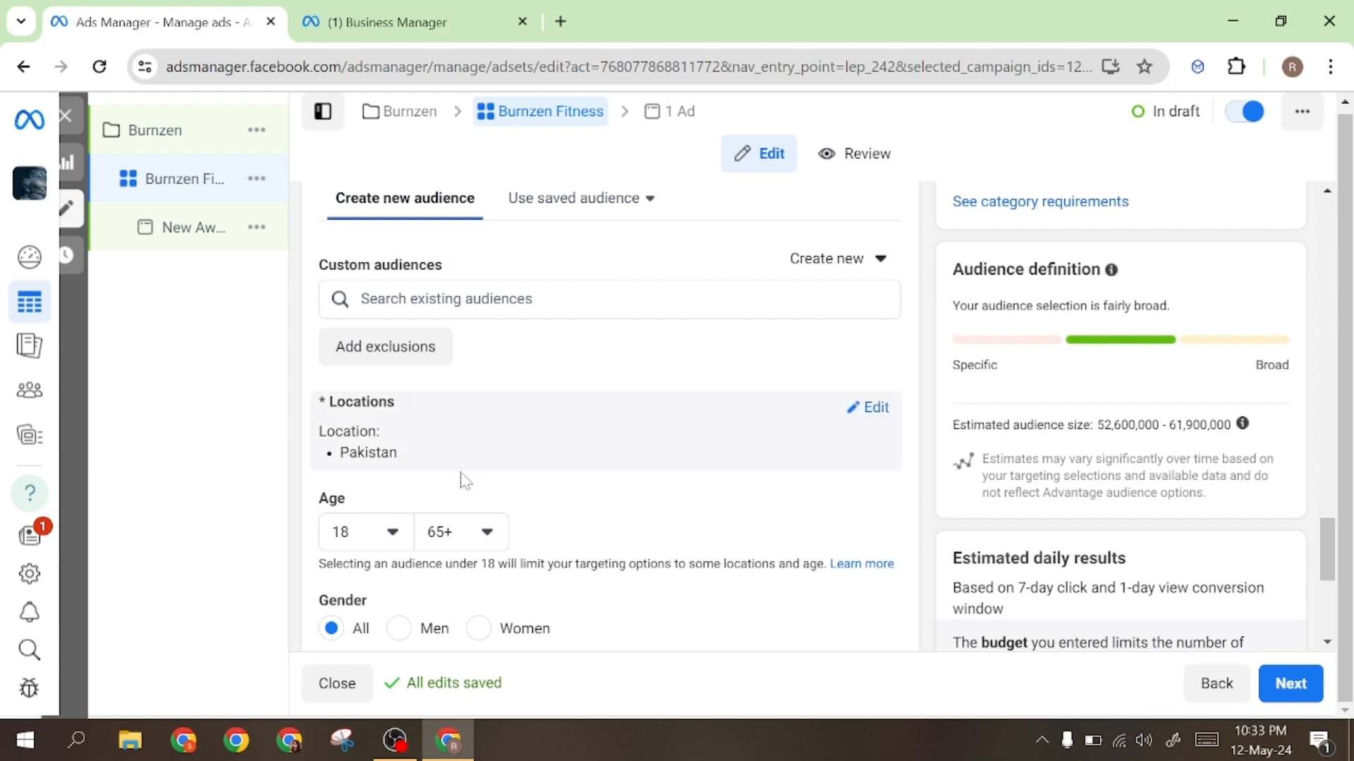
Examine the ad set's location settings, including the include and exclusion choices and the map from Pakistan to Europe.
scroll(466, 481, "down", 2)
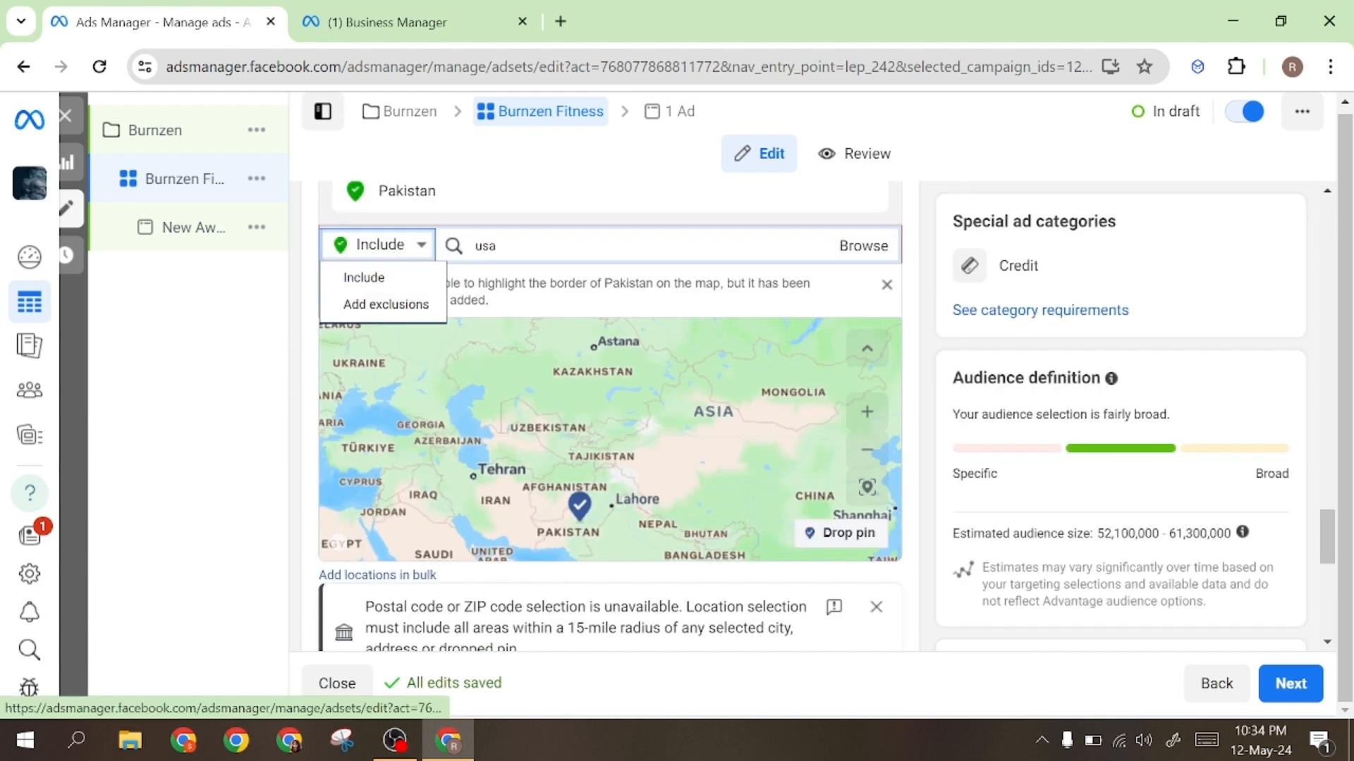
key("Tab")
scroll(564, 461, "down", 1)
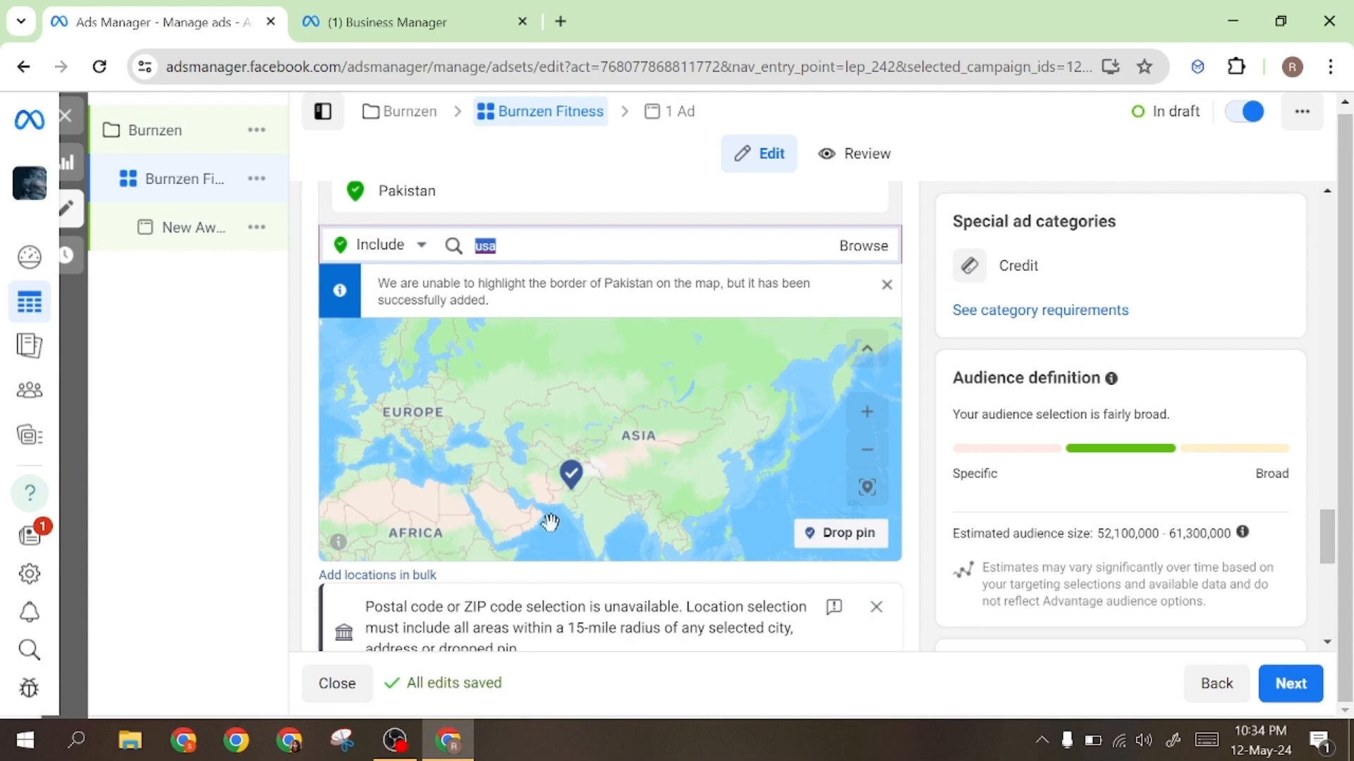
left_click_drag(452, 537, 534, 543)
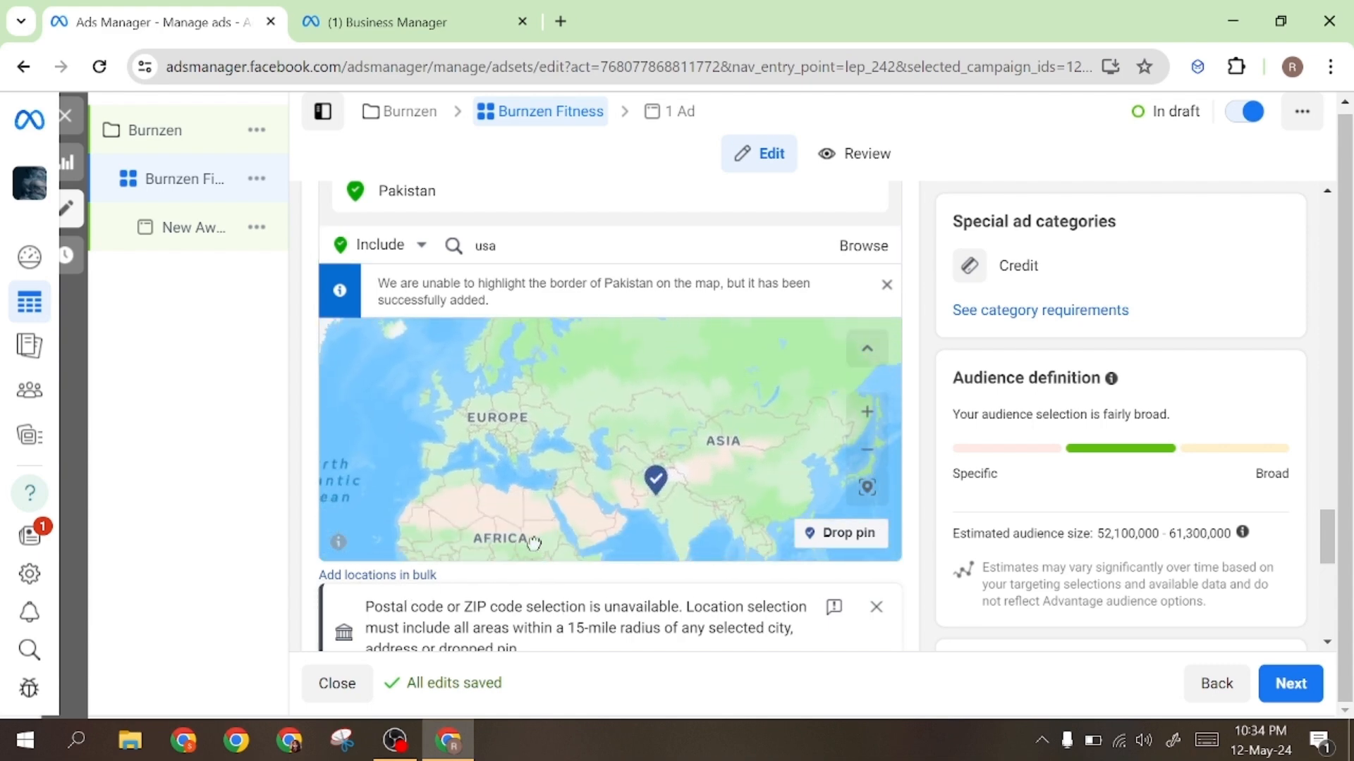
scroll(503, 433, "up", 5)
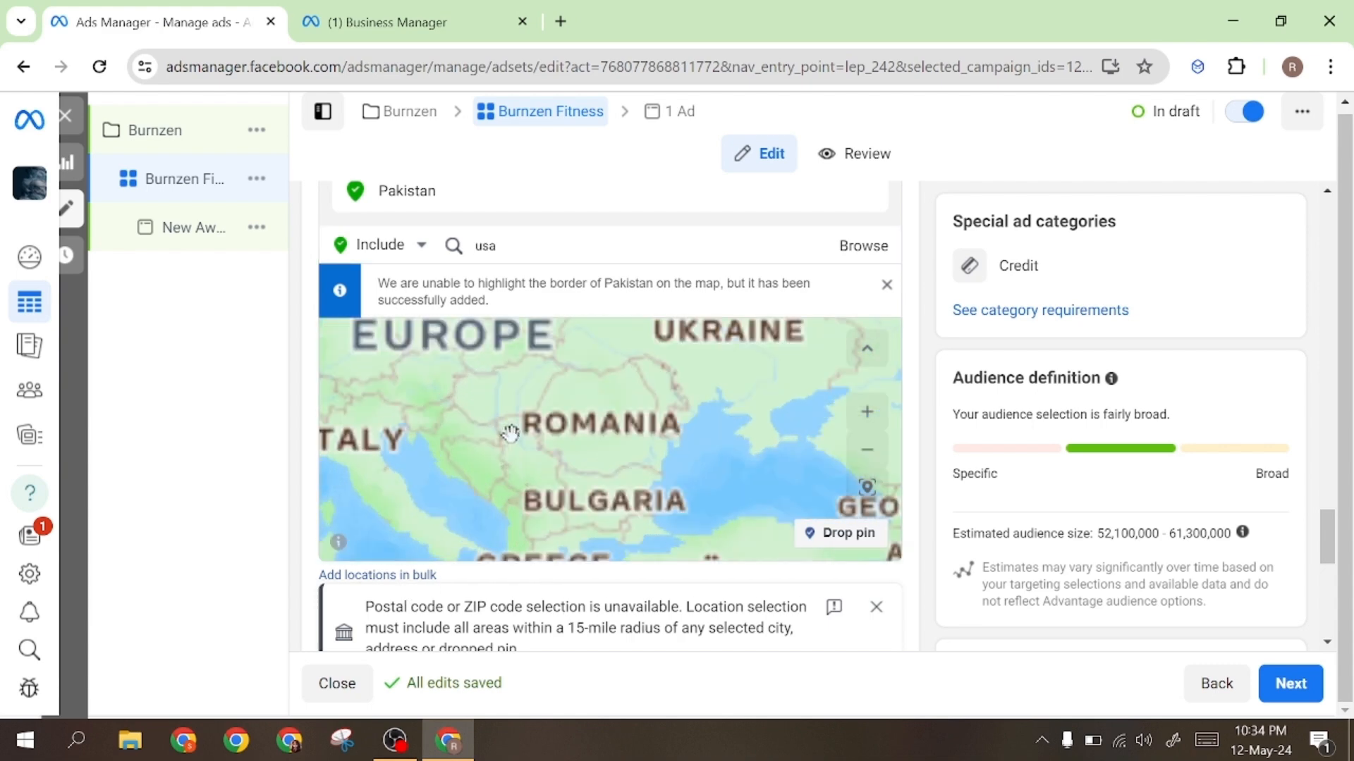
scroll(518, 451, "down", 1)
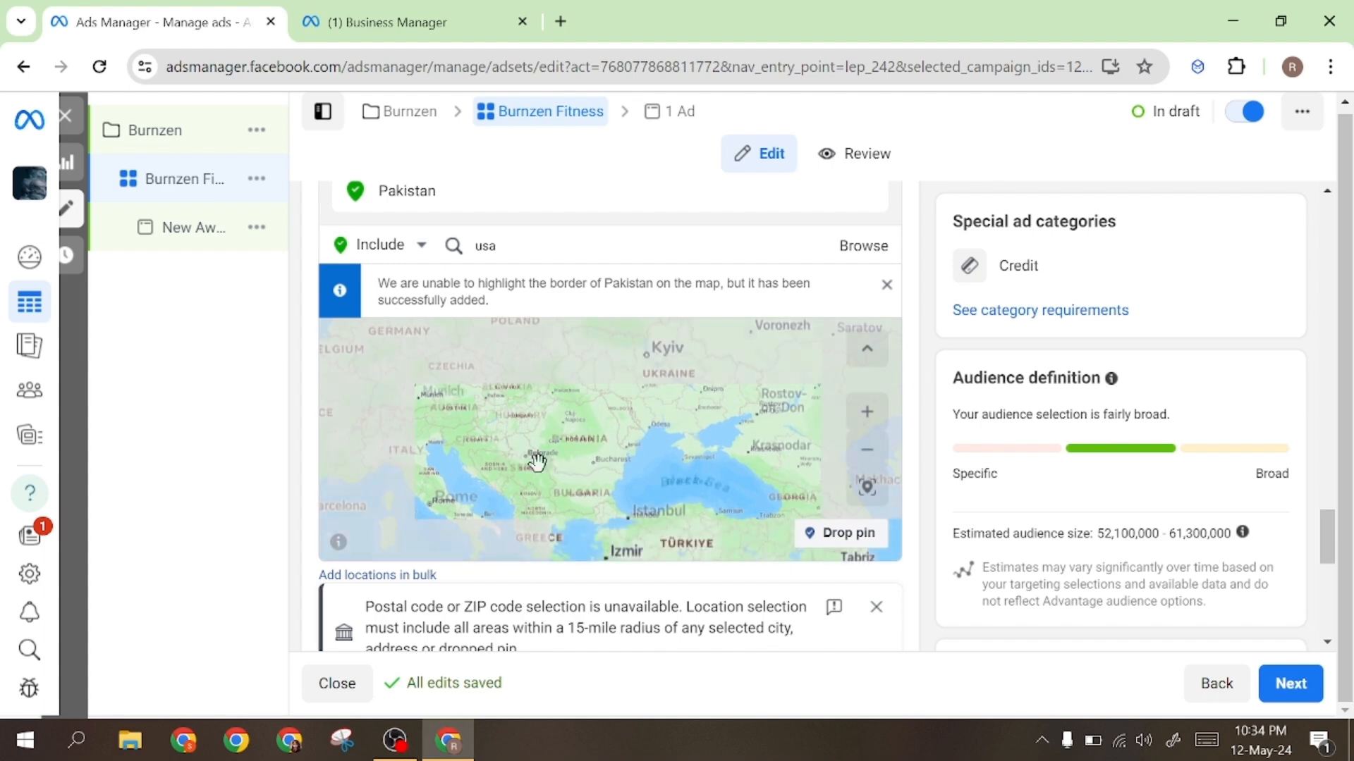
scroll(589, 450, "up", 1)
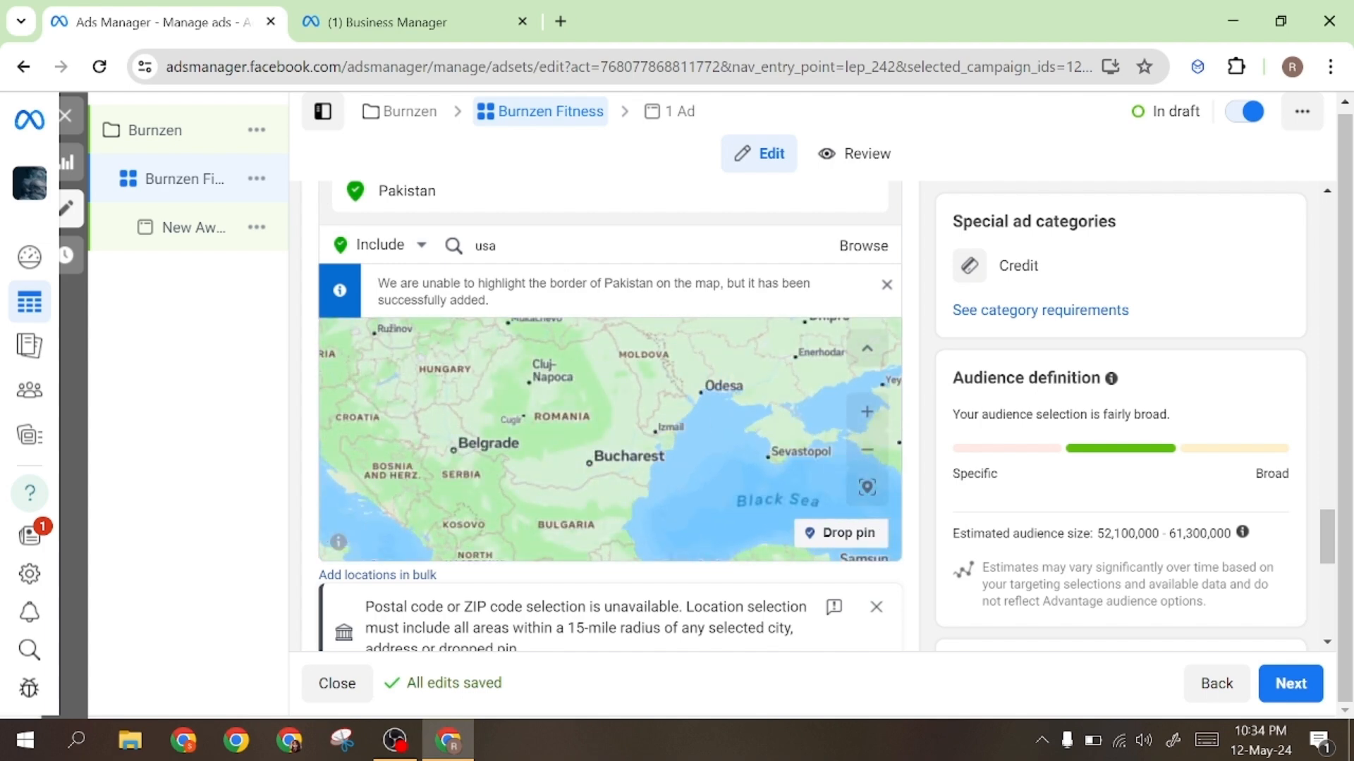
Clear the location search text and dismiss the notice about Pakistan's border on the map.
left_click(496, 245)
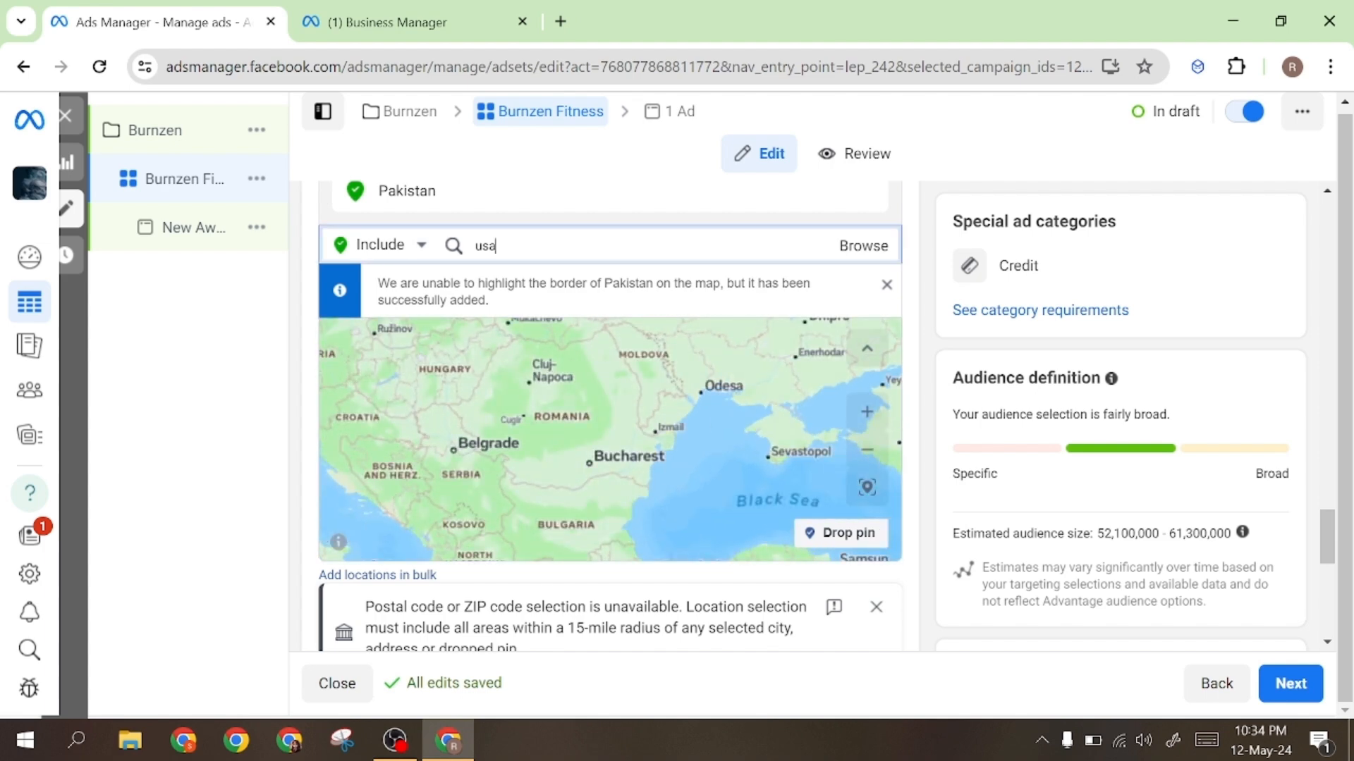
left_click(887, 286)
scroll(522, 270, "up", 1)
Add English (All) to the audience languages.
left_click(419, 410)
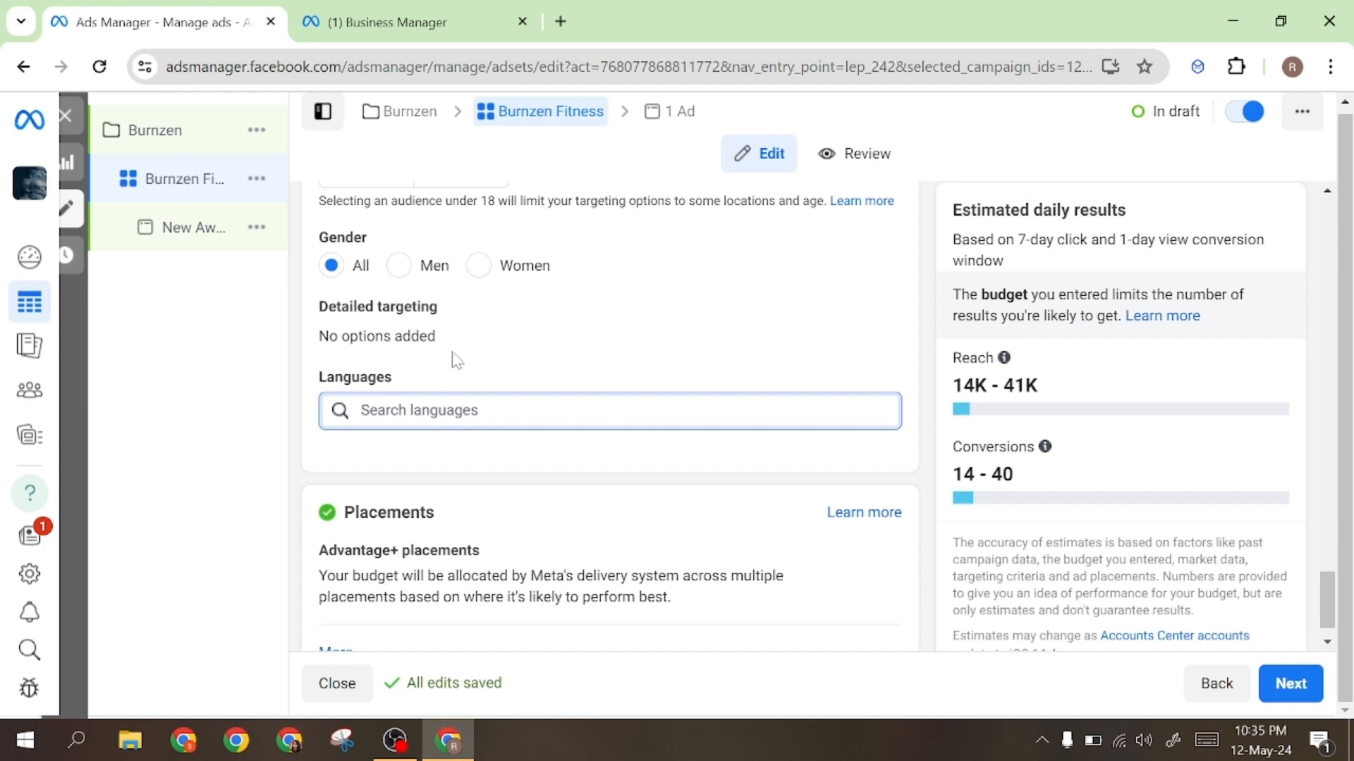
type("E")
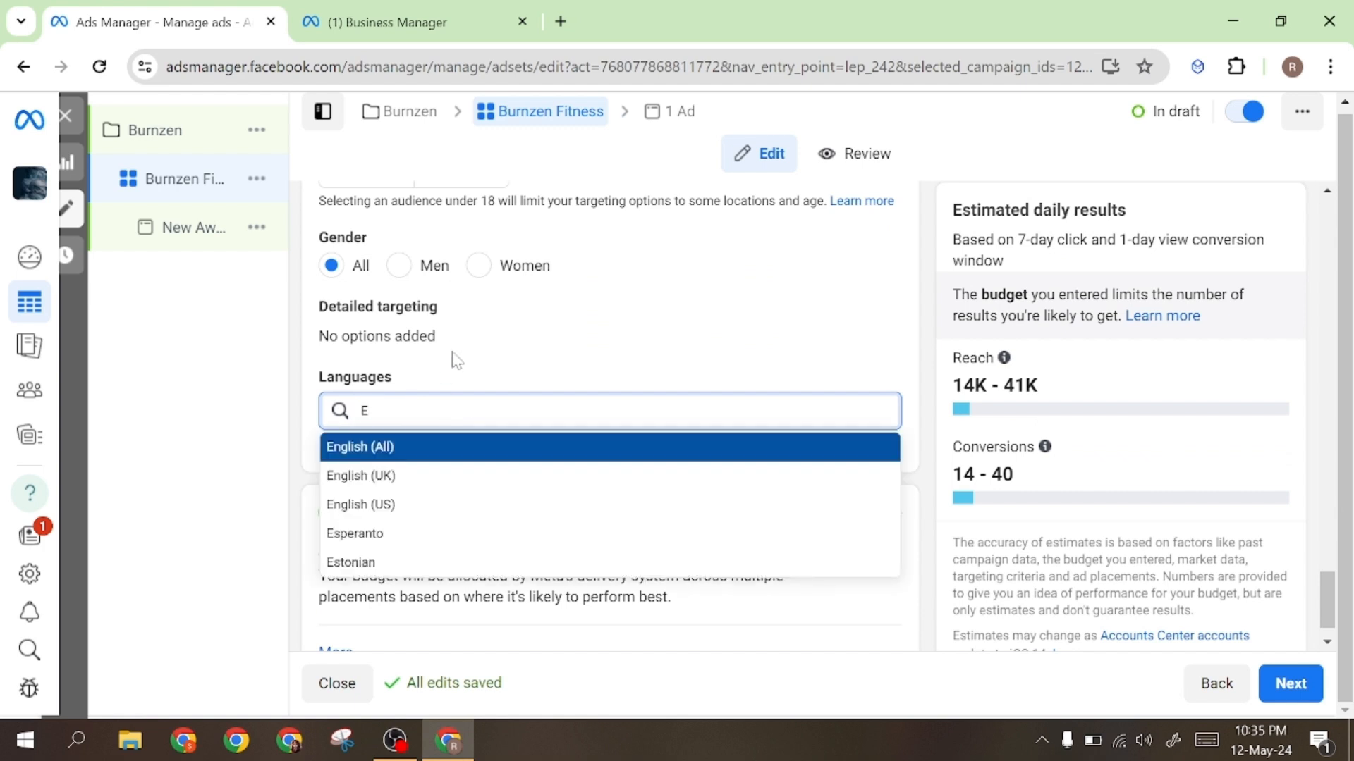
left_click(438, 457)
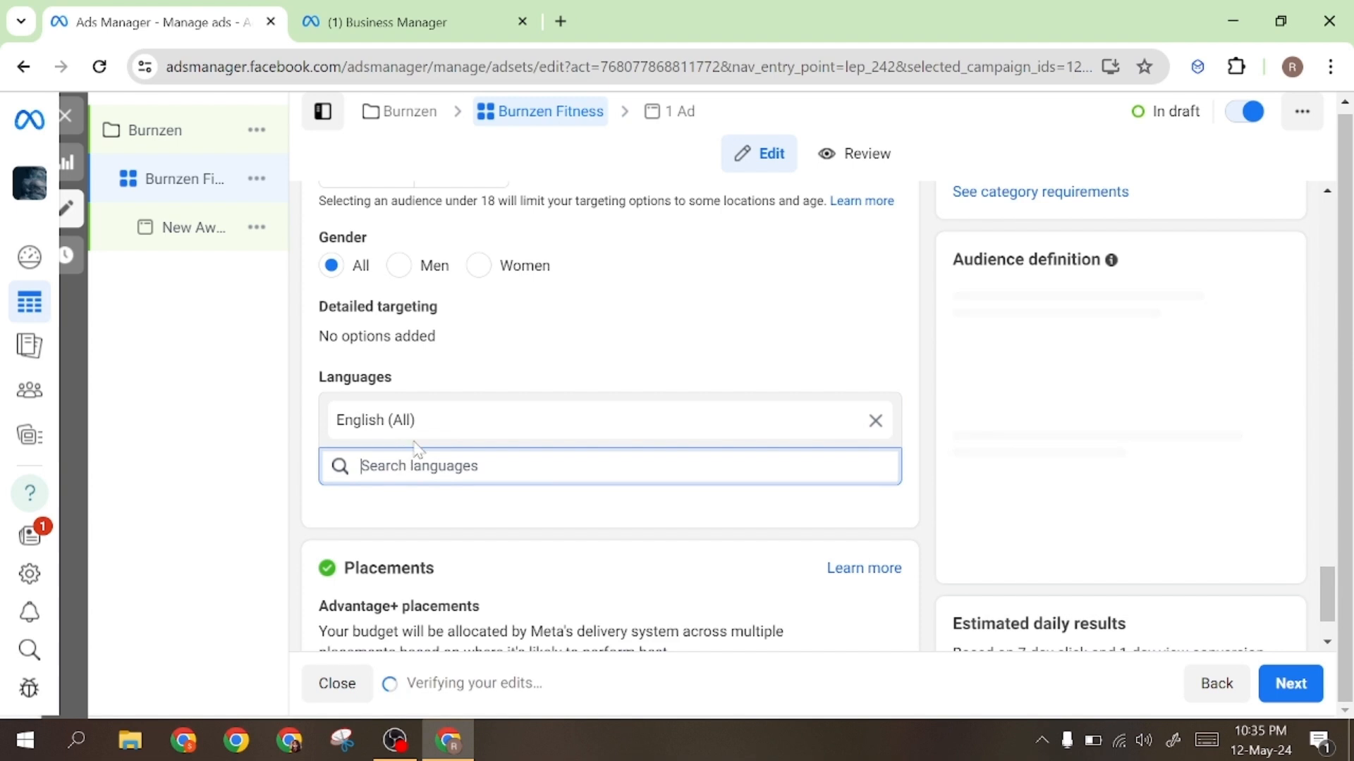
Read the Advantage+ placements description and the estimated daily reach and conversions.
scroll(416, 514, "down", 1)
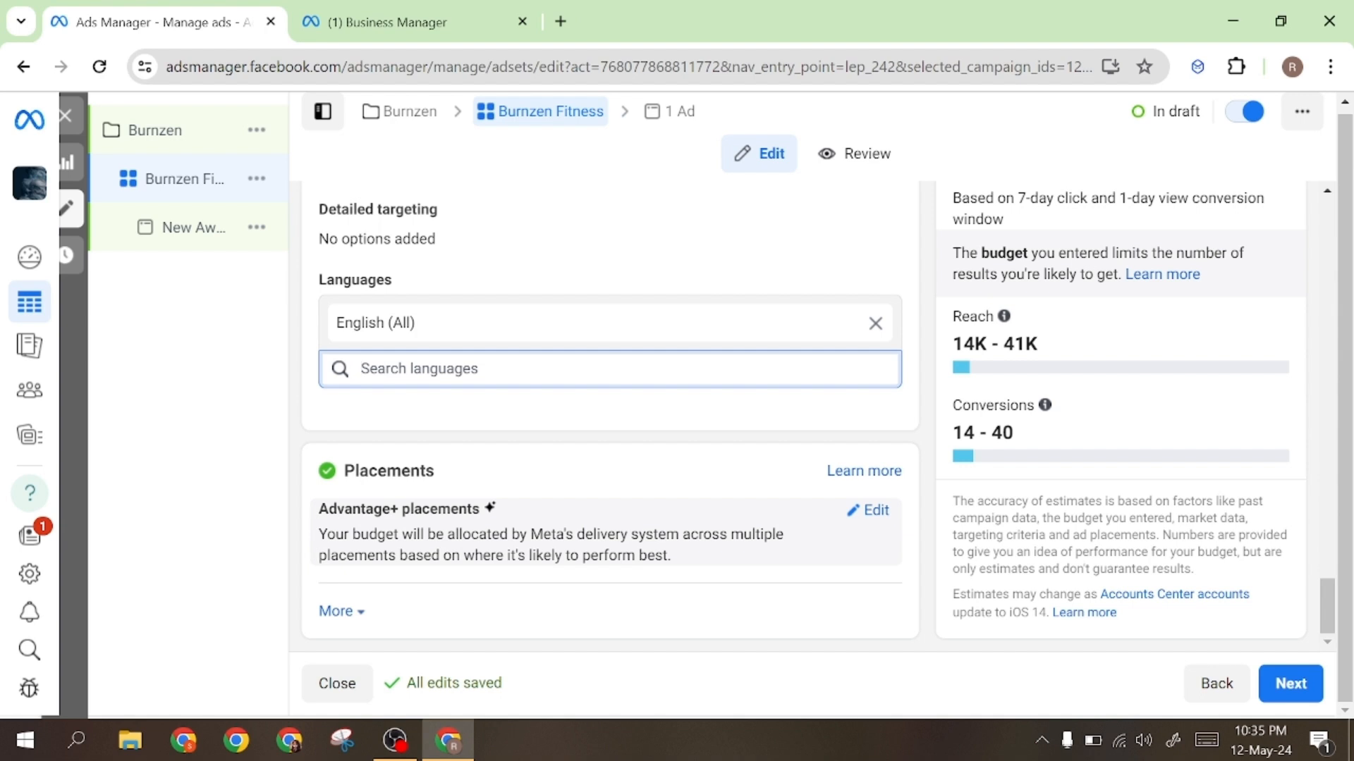
left_click_drag(319, 533, 770, 561)
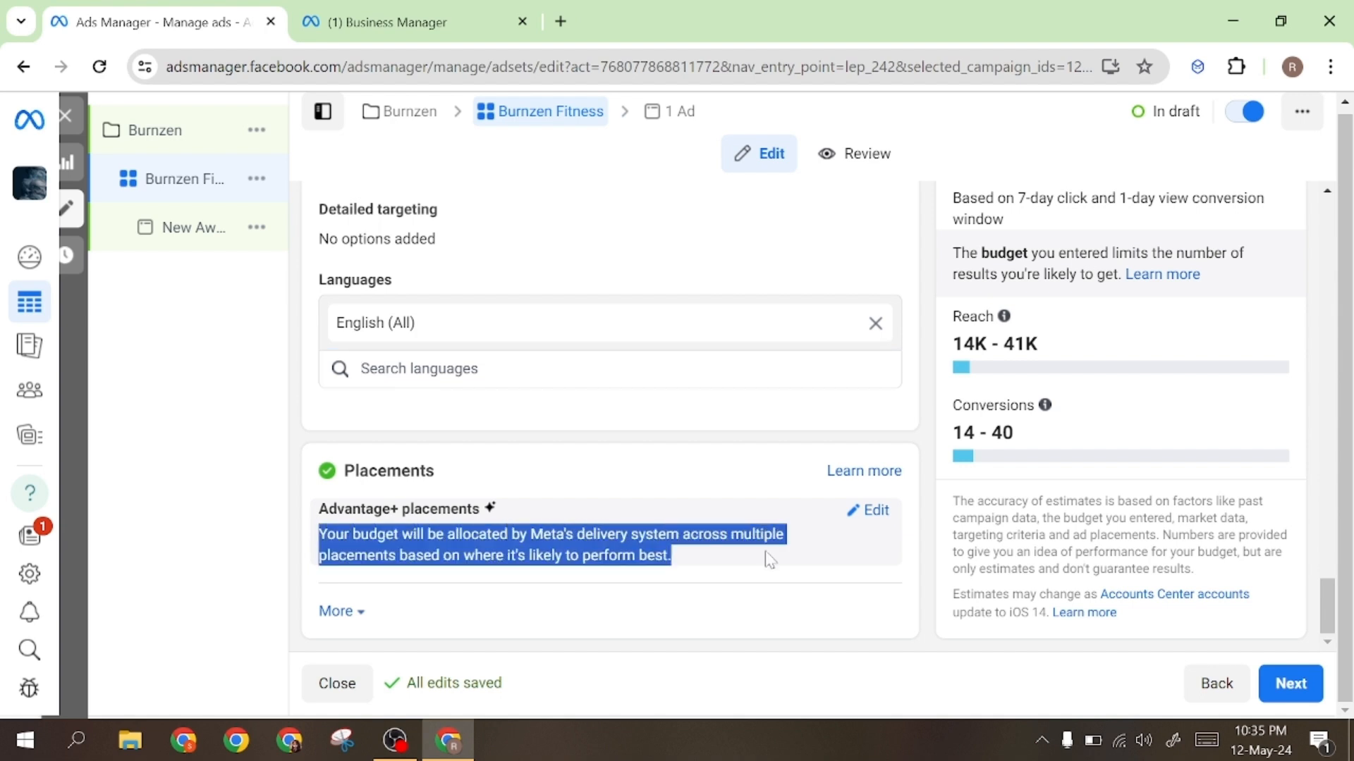
left_click(705, 588)
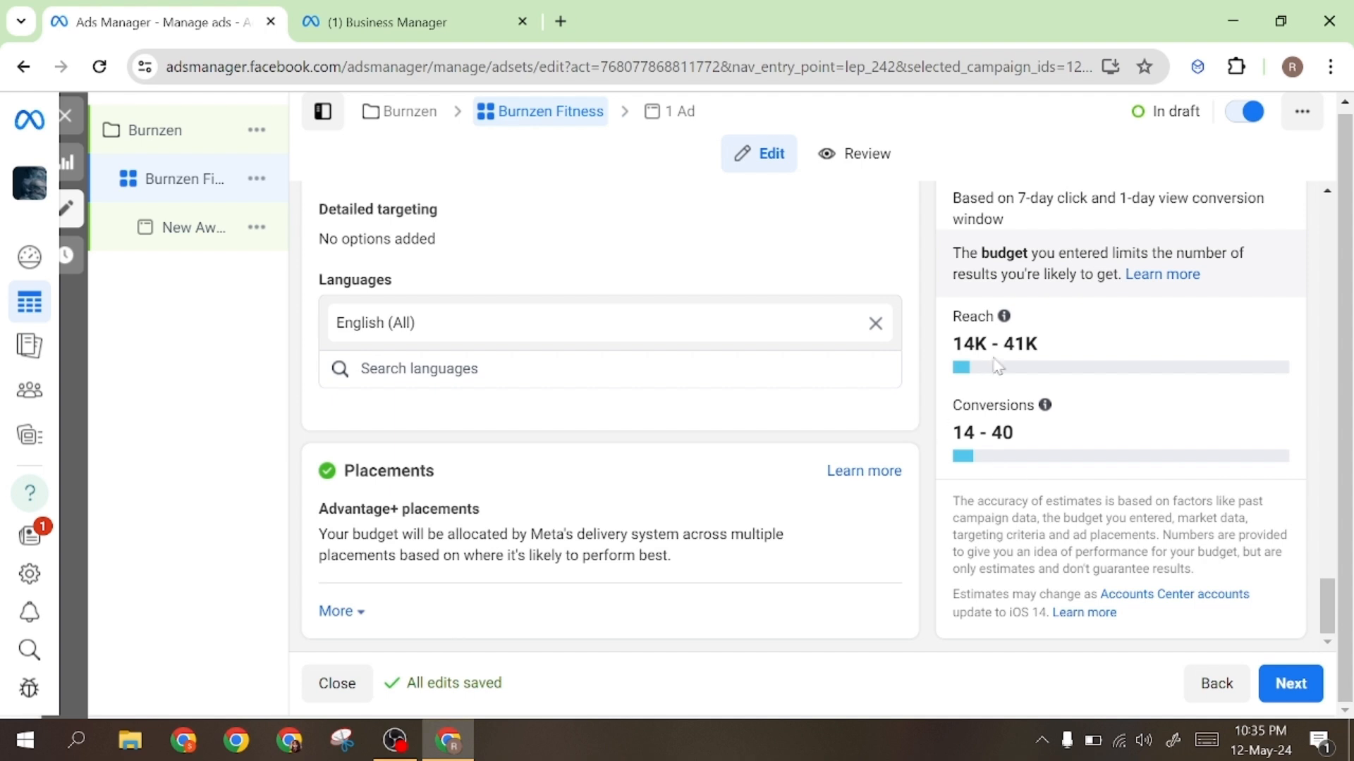
double_click(1056, 346)
left_click(1056, 346)
left_click_drag(953, 345, 1048, 353)
left_click(1048, 353)
left_click_drag(964, 433, 1002, 433)
Raise the ad set's cost per result goal to 1,000 PKR.
scroll(477, 442, "up", 15)
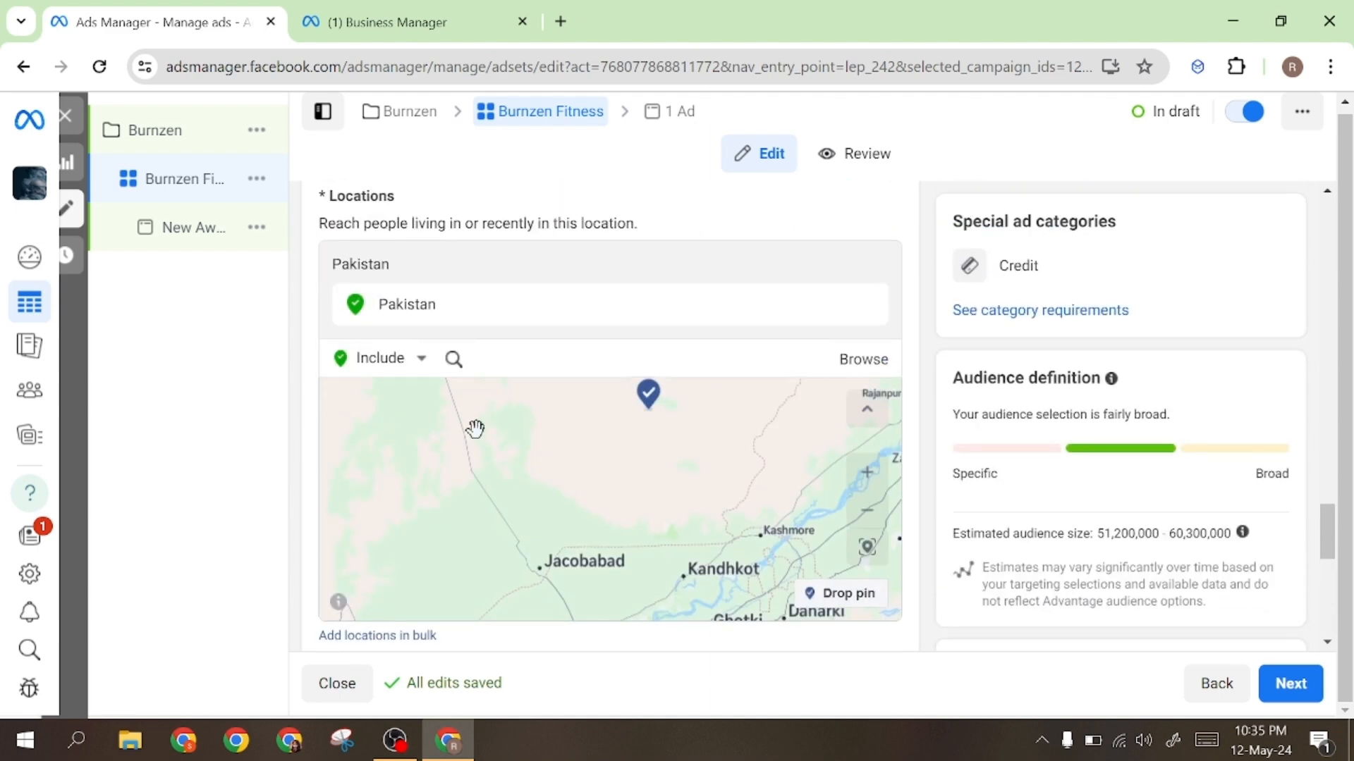
scroll(486, 435, "up", 12)
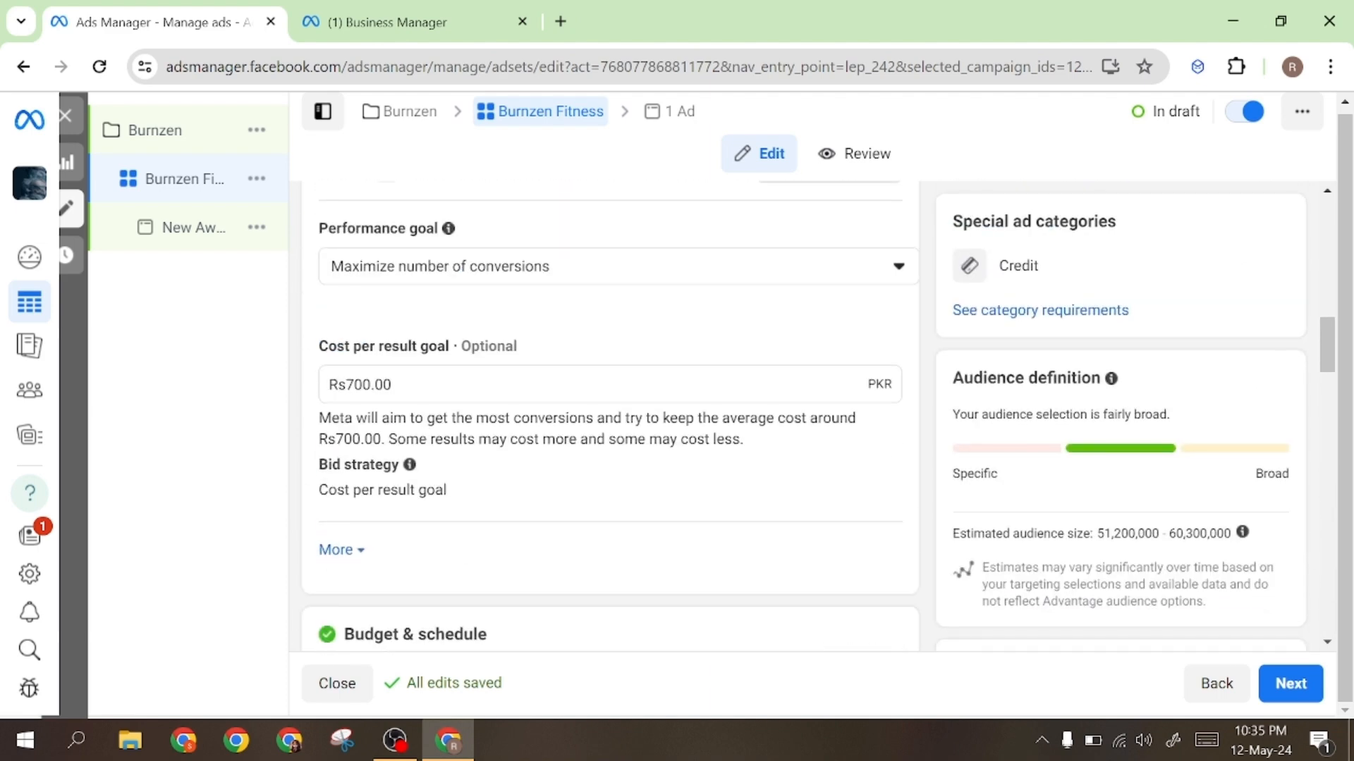
left_click(354, 488)
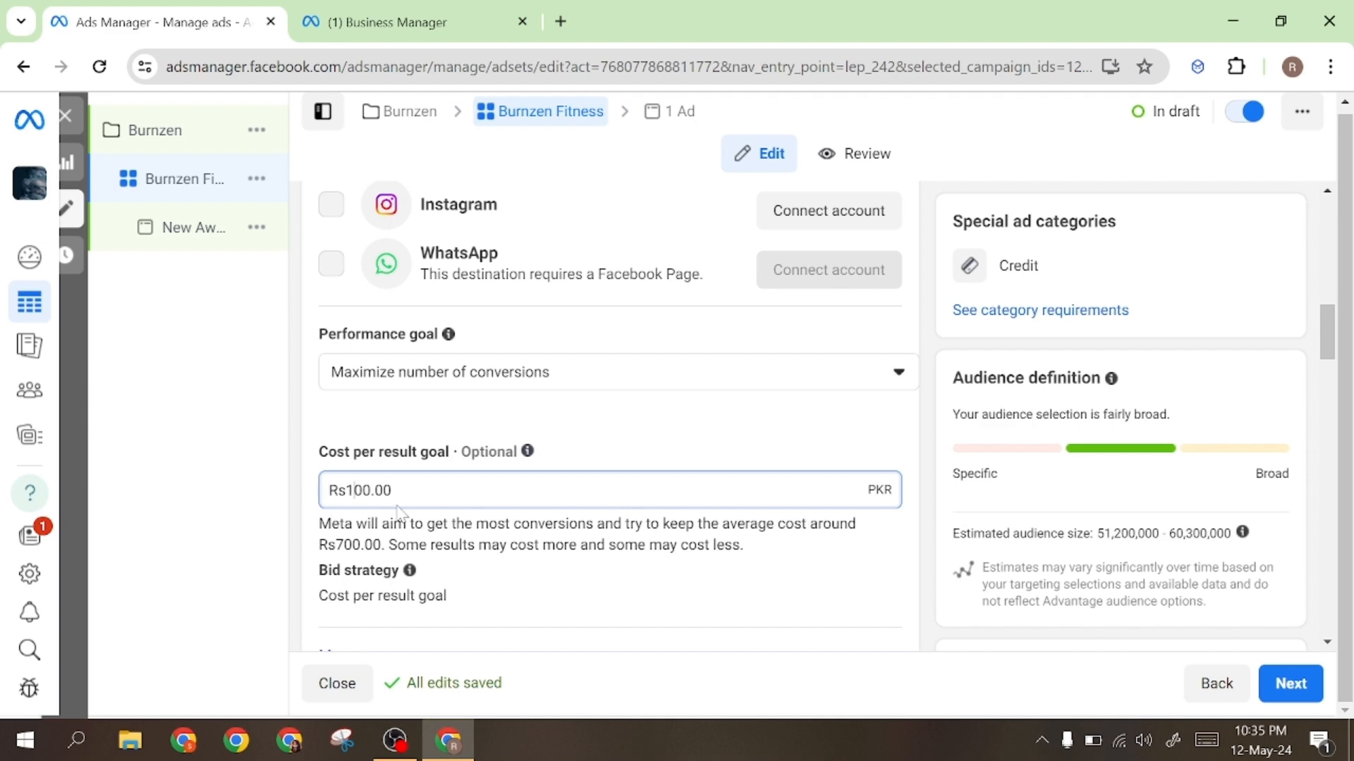
scroll(790, 440, "down", 4)
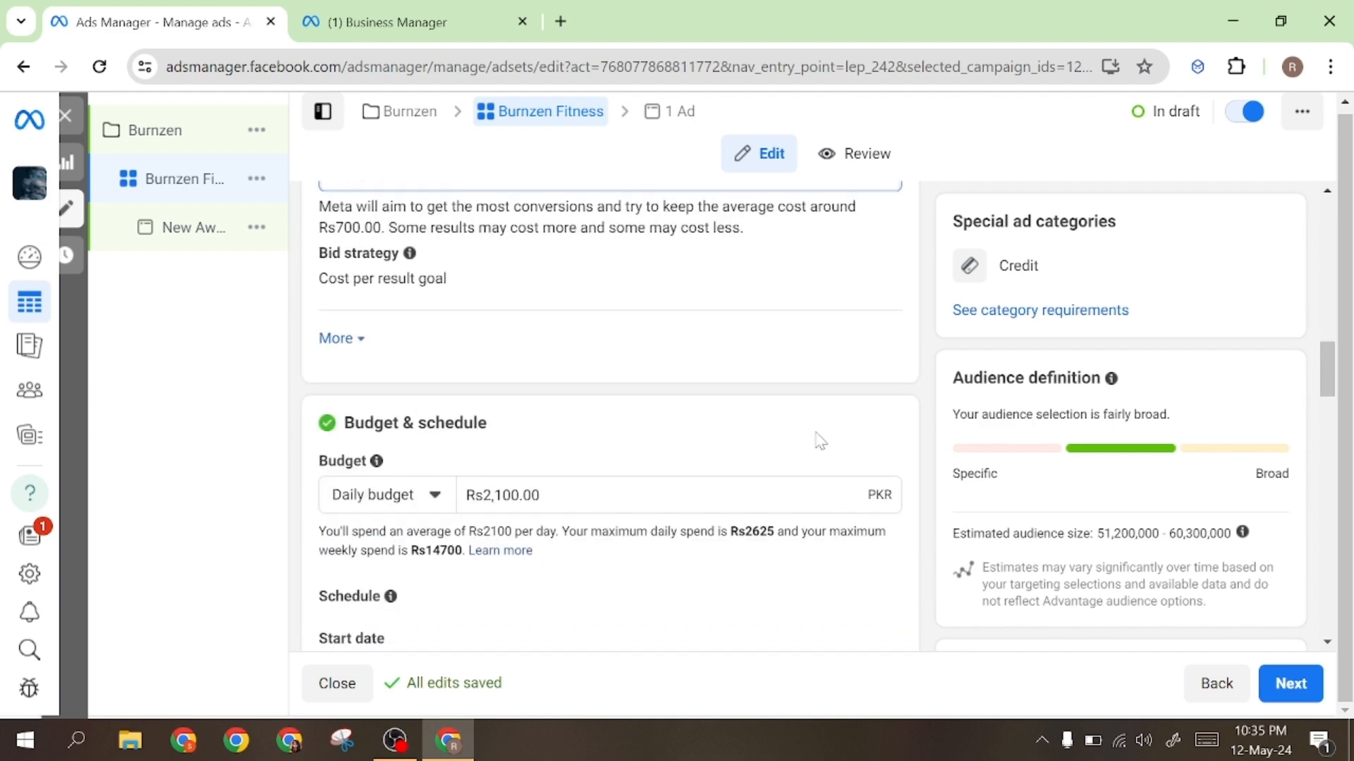
Check the audience definition and the estimated daily results against the changed cost per result goal.
scroll(691, 455, "up", 3)
scroll(782, 438, "down", 1)
scroll(996, 407, "down", 9)
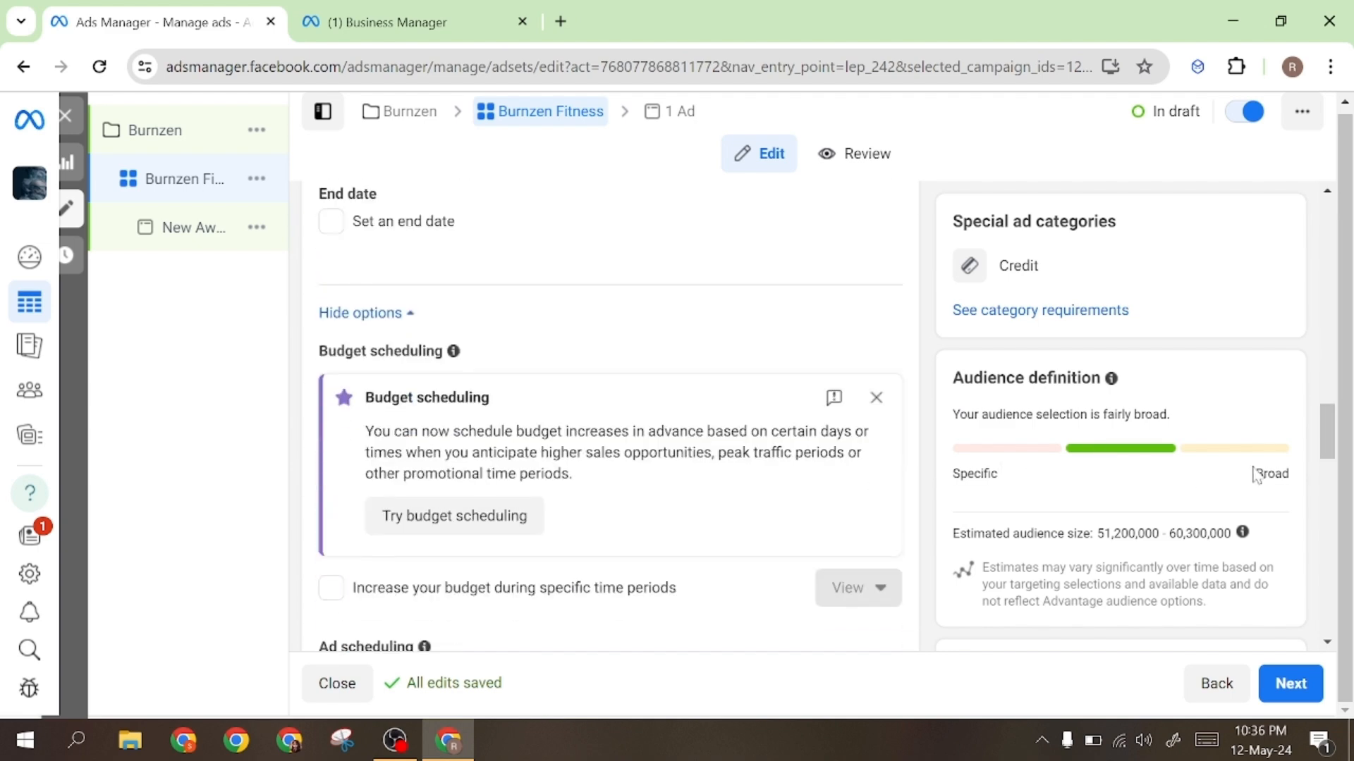
left_click_drag(1331, 257, 1156, 484)
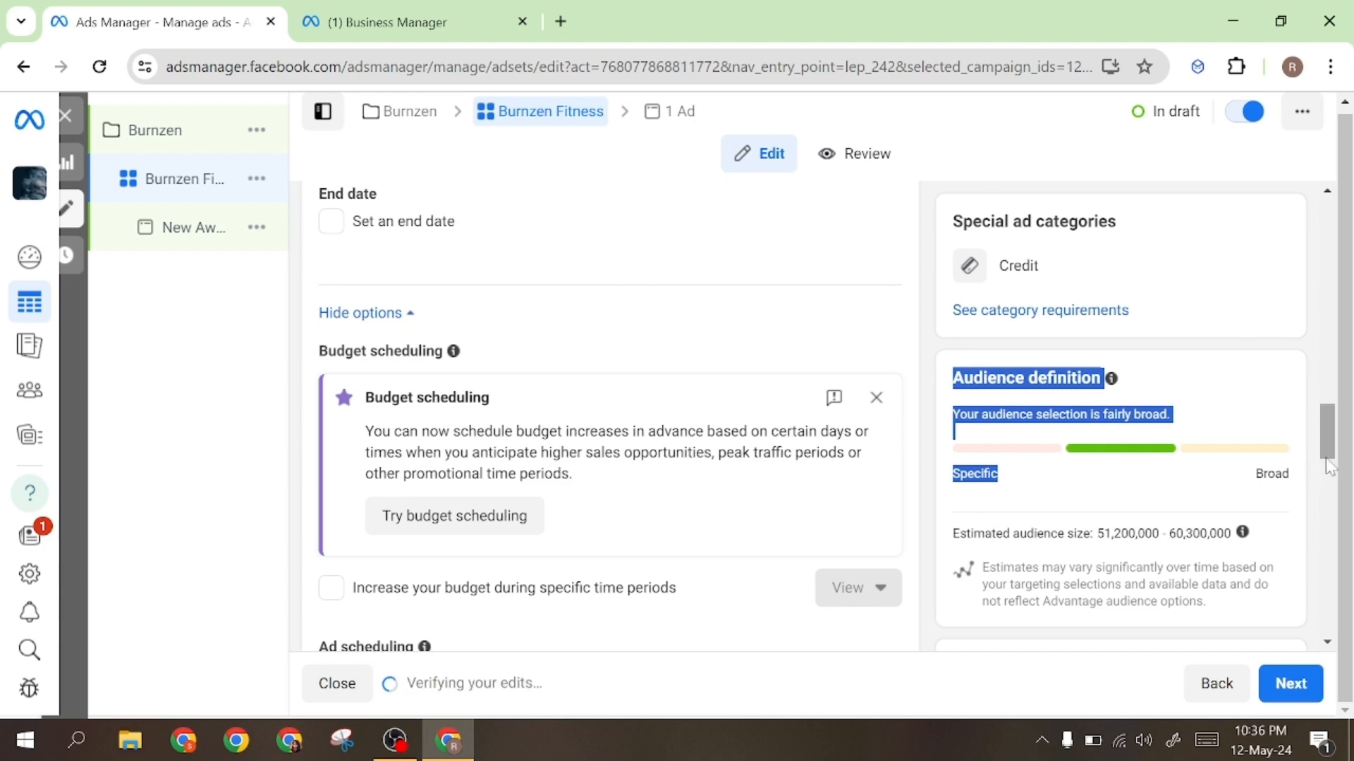
left_click_drag(1328, 457, 1334, 606)
scroll(1072, 589, "down", 2)
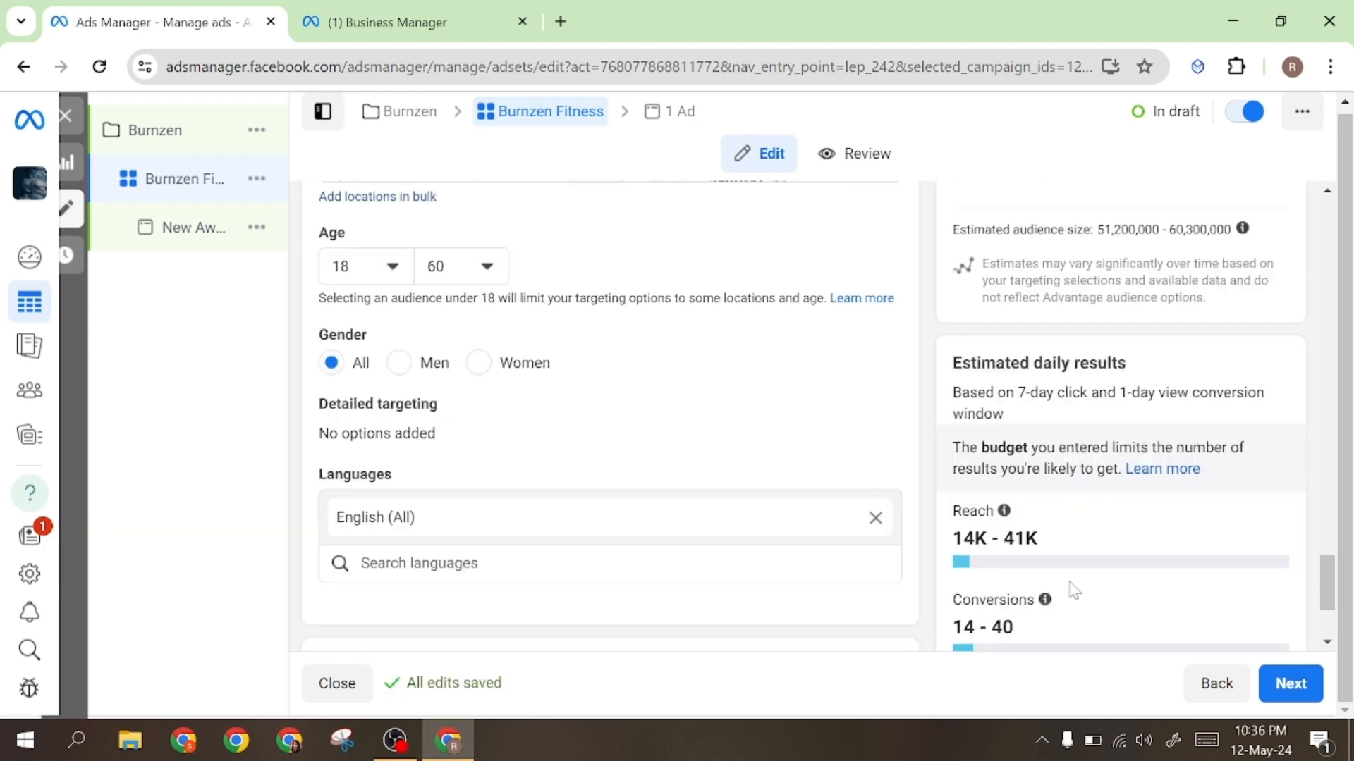
scroll(818, 417, "down", 2)
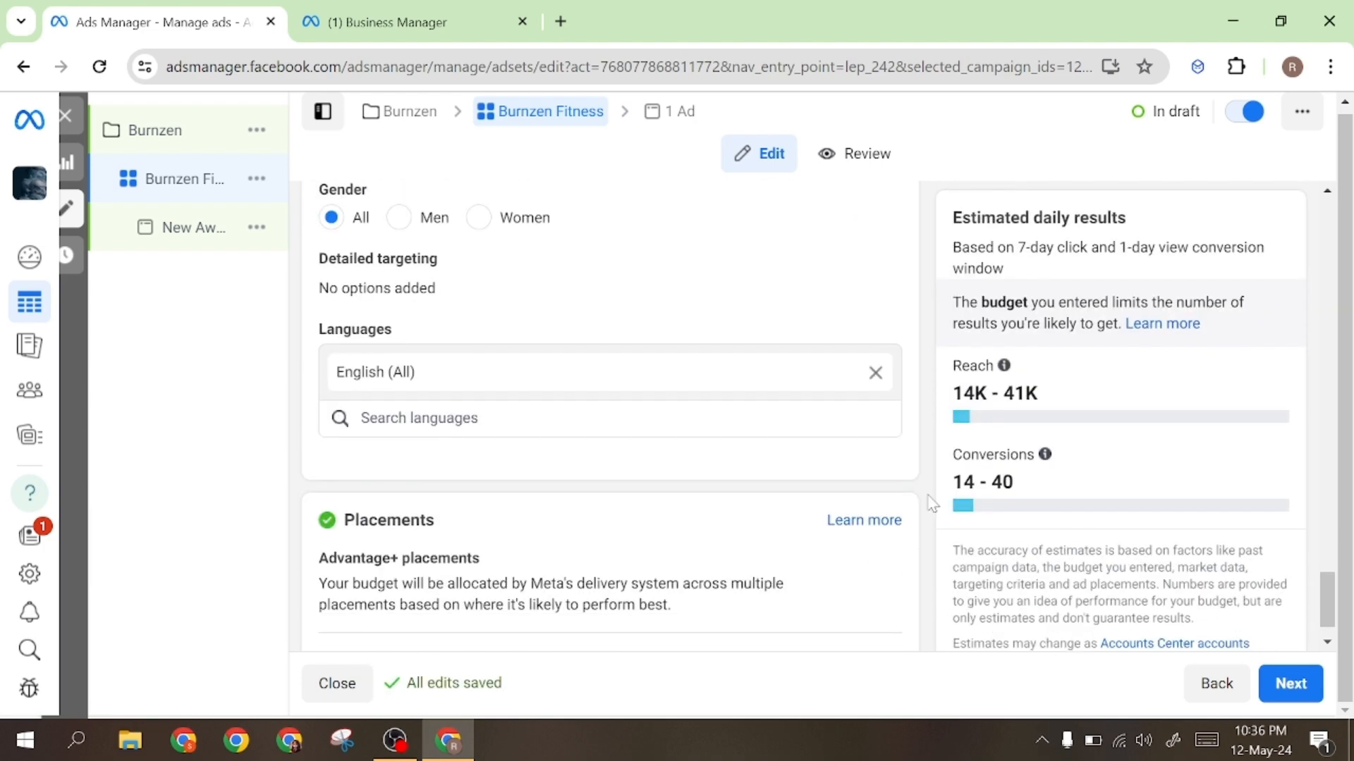
Return the ad set's cost per result goal to 700 PKR.
scroll(811, 494, "up", 10)
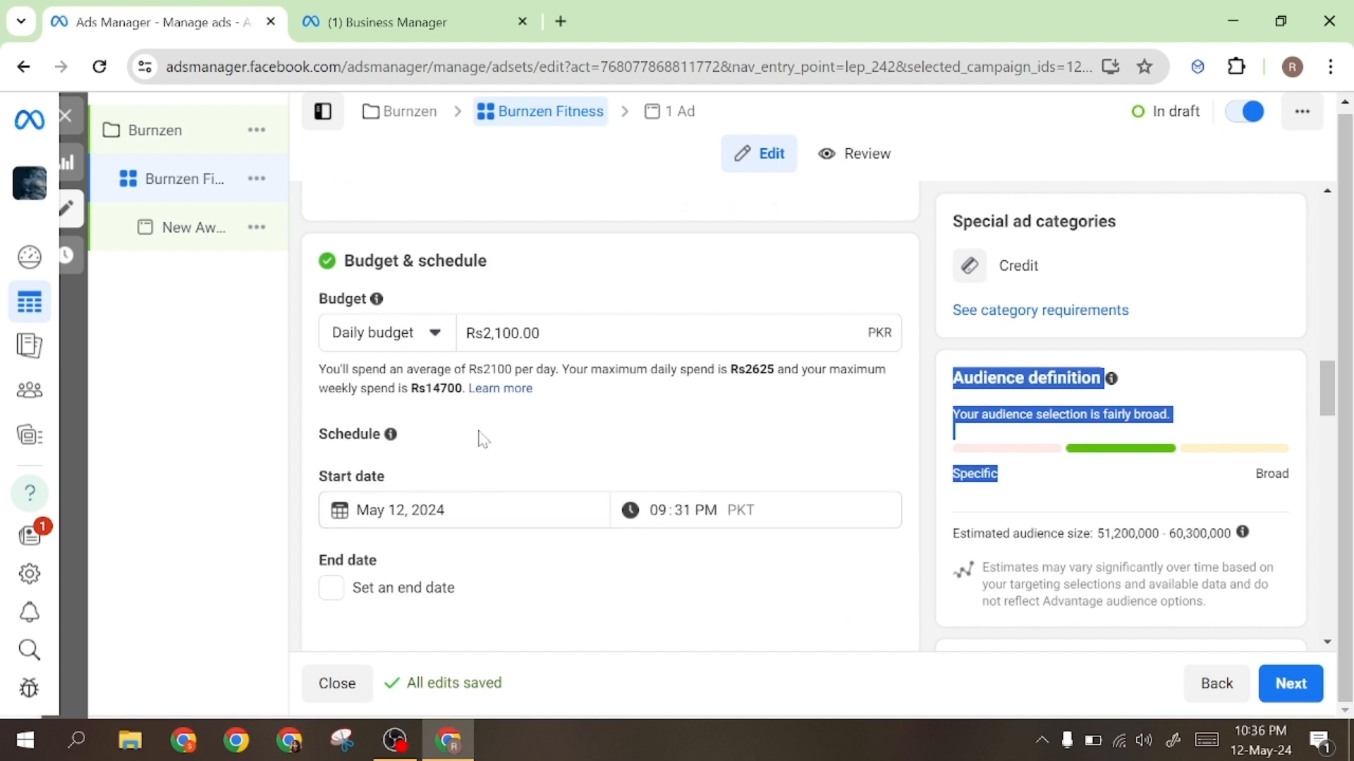
scroll(610, 423, "up", 5)
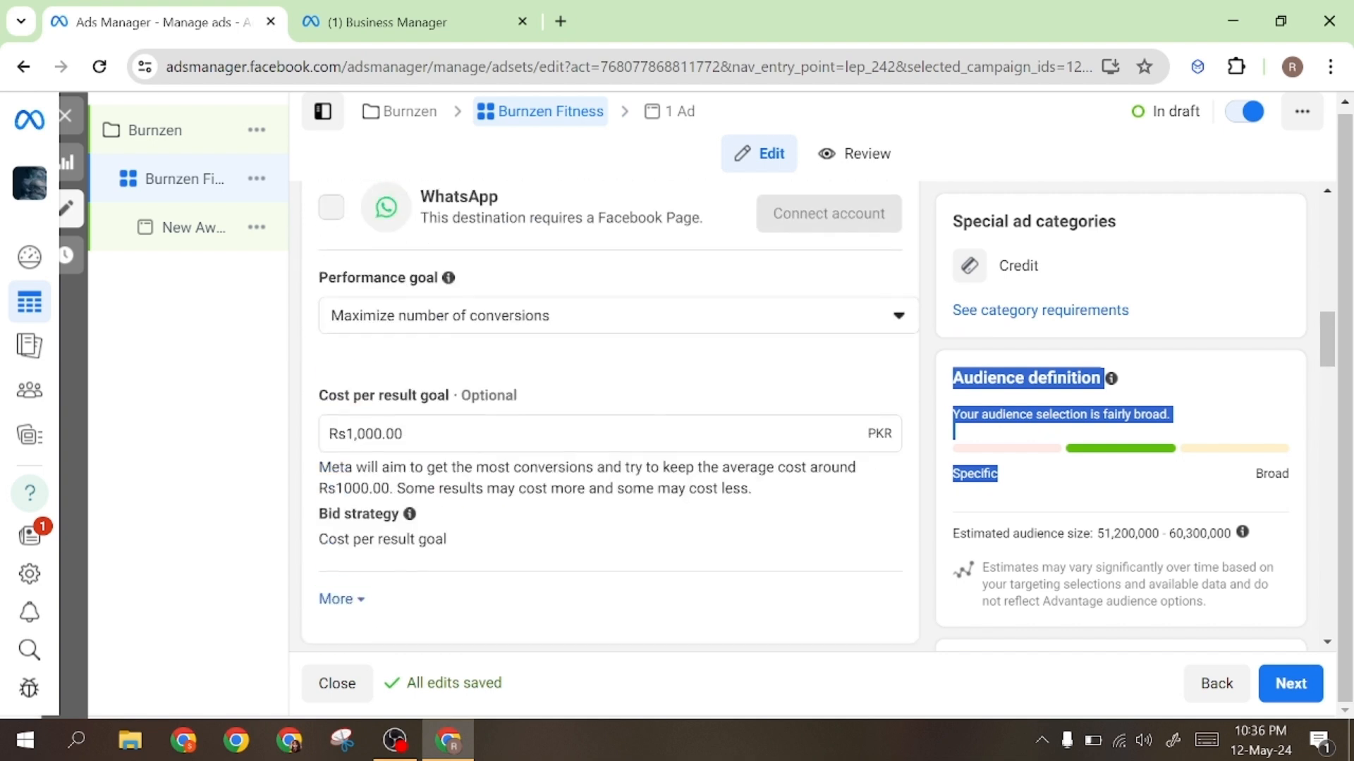
left_click(365, 433)
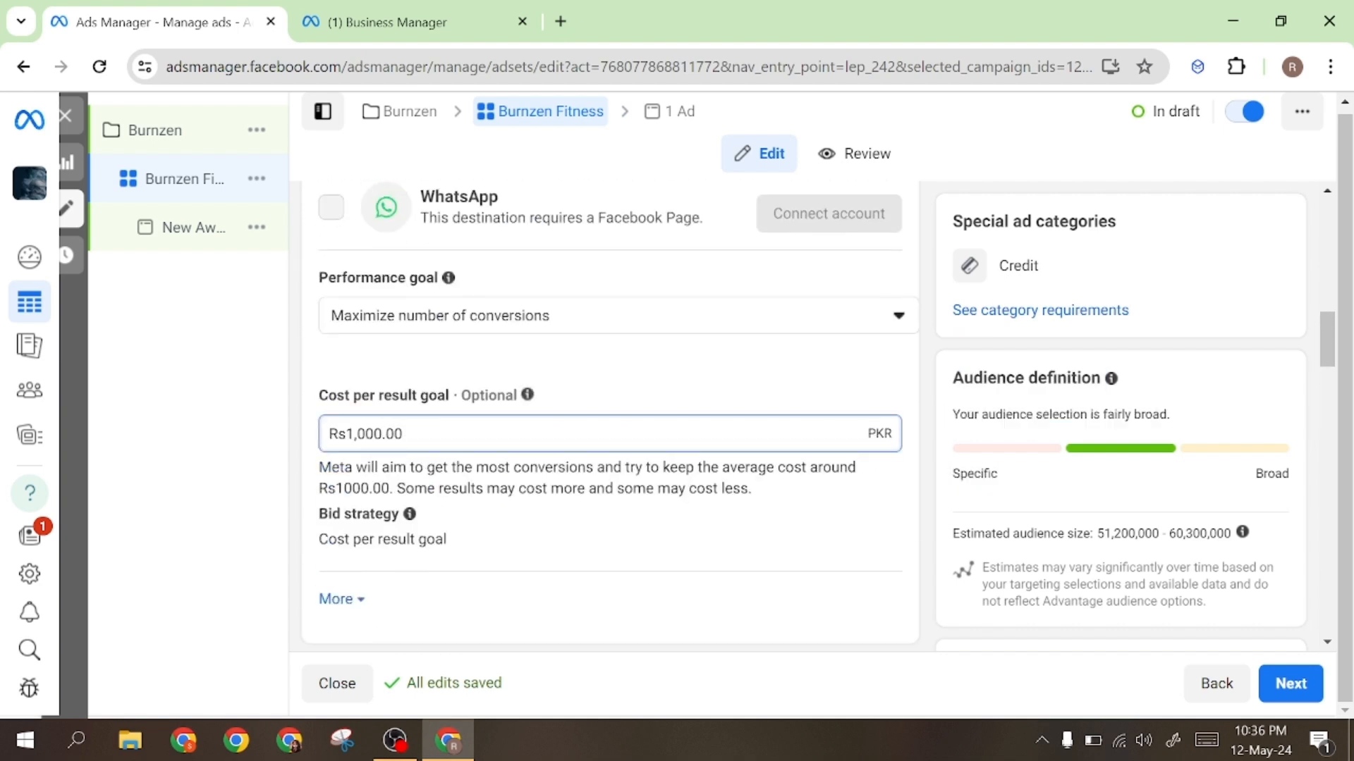
key("BackSpace")
Edit the bid strategy and switch it to Bid cap.
scroll(552, 550, "down", 3)
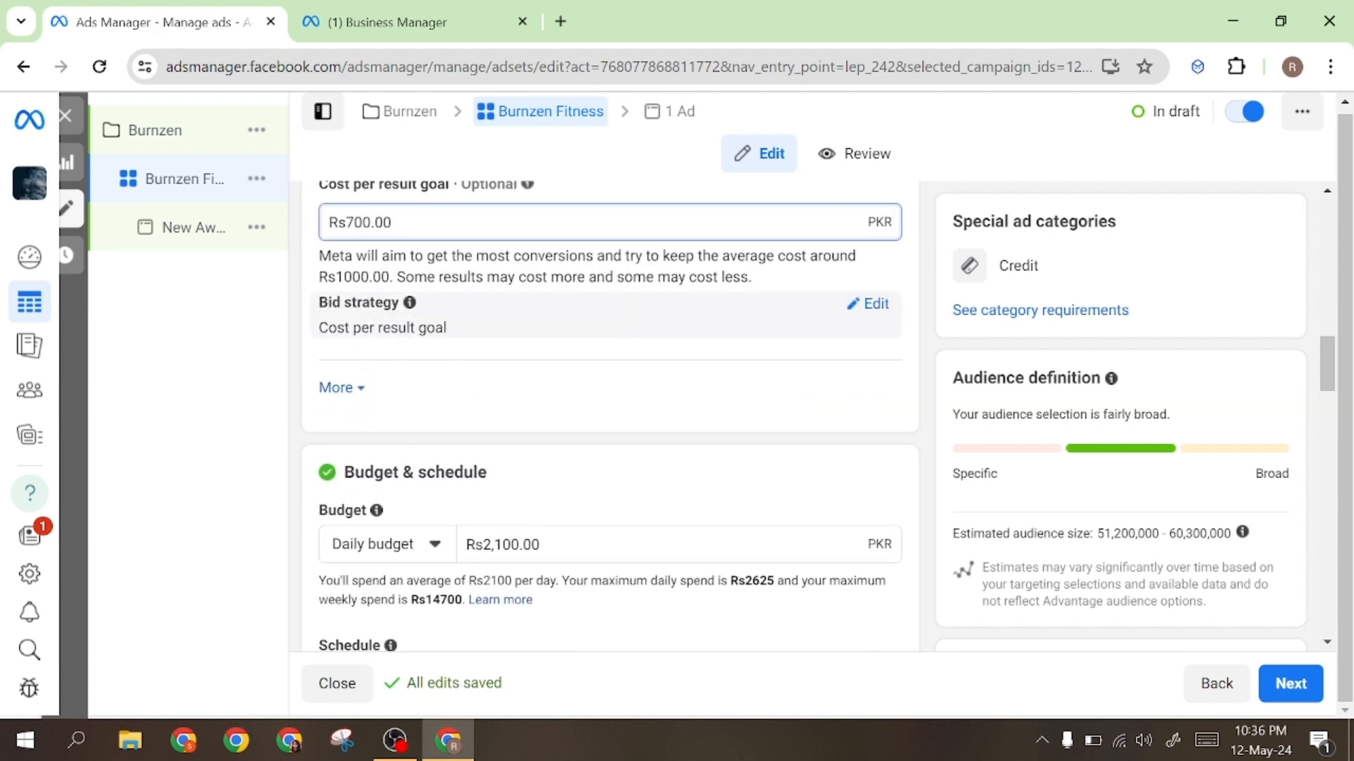
left_click(875, 307)
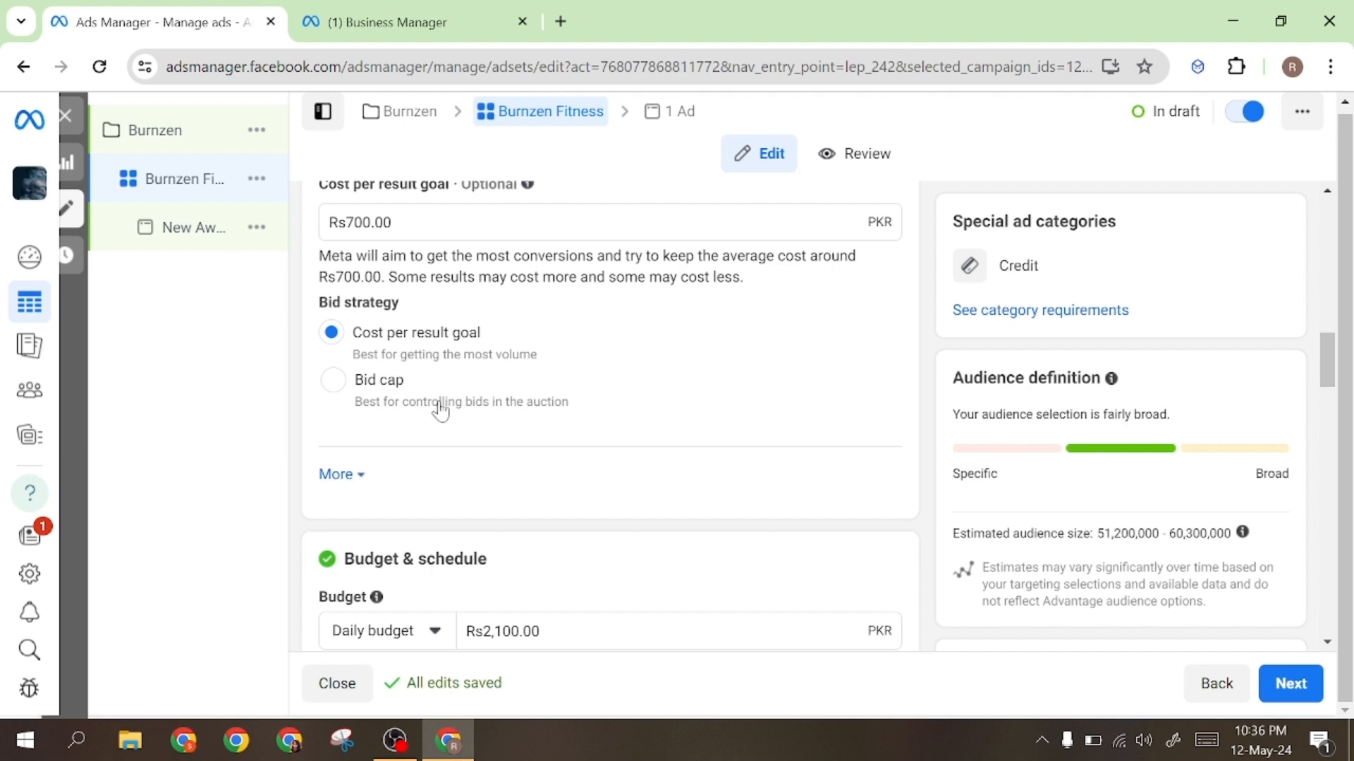
left_click(332, 385)
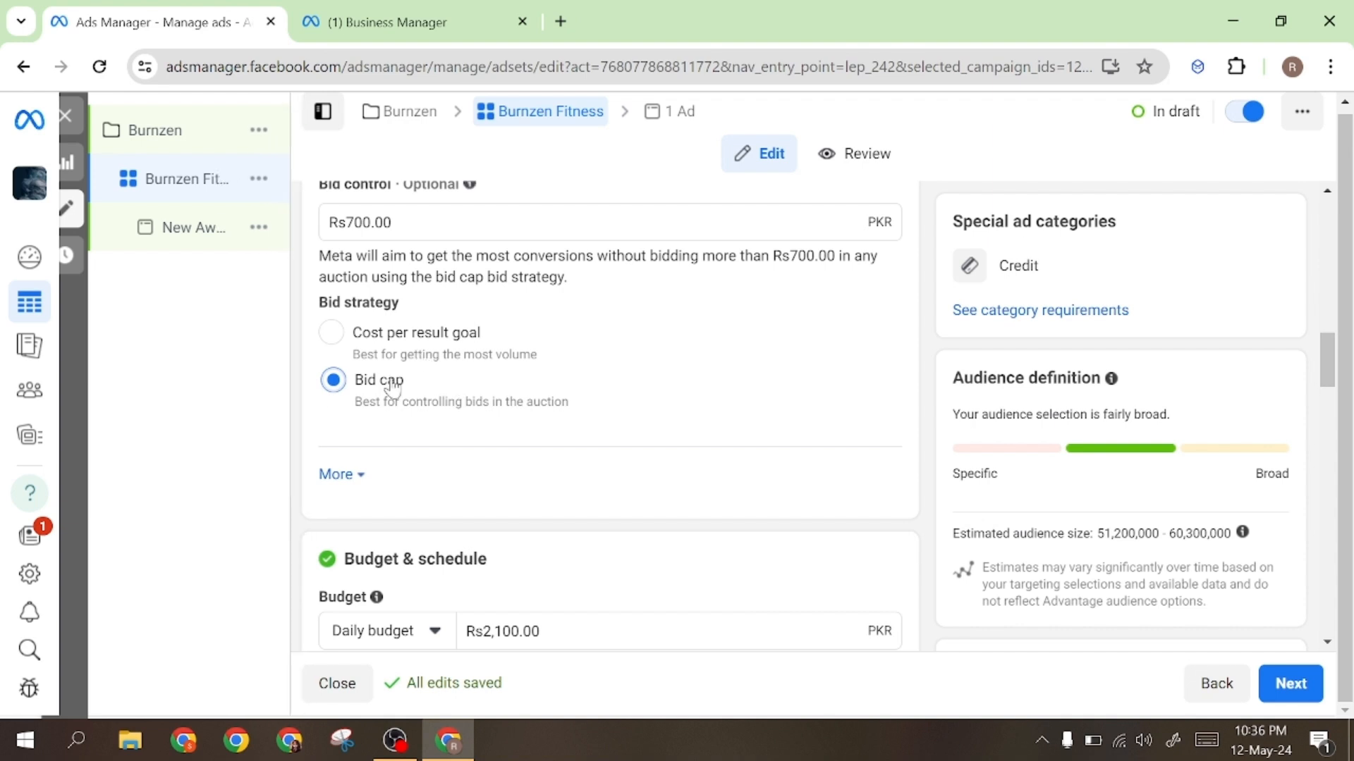
Check the explanation of the estimated daily reach, and continue from the ad set to the ad's settings.
scroll(444, 423, "down", 3)
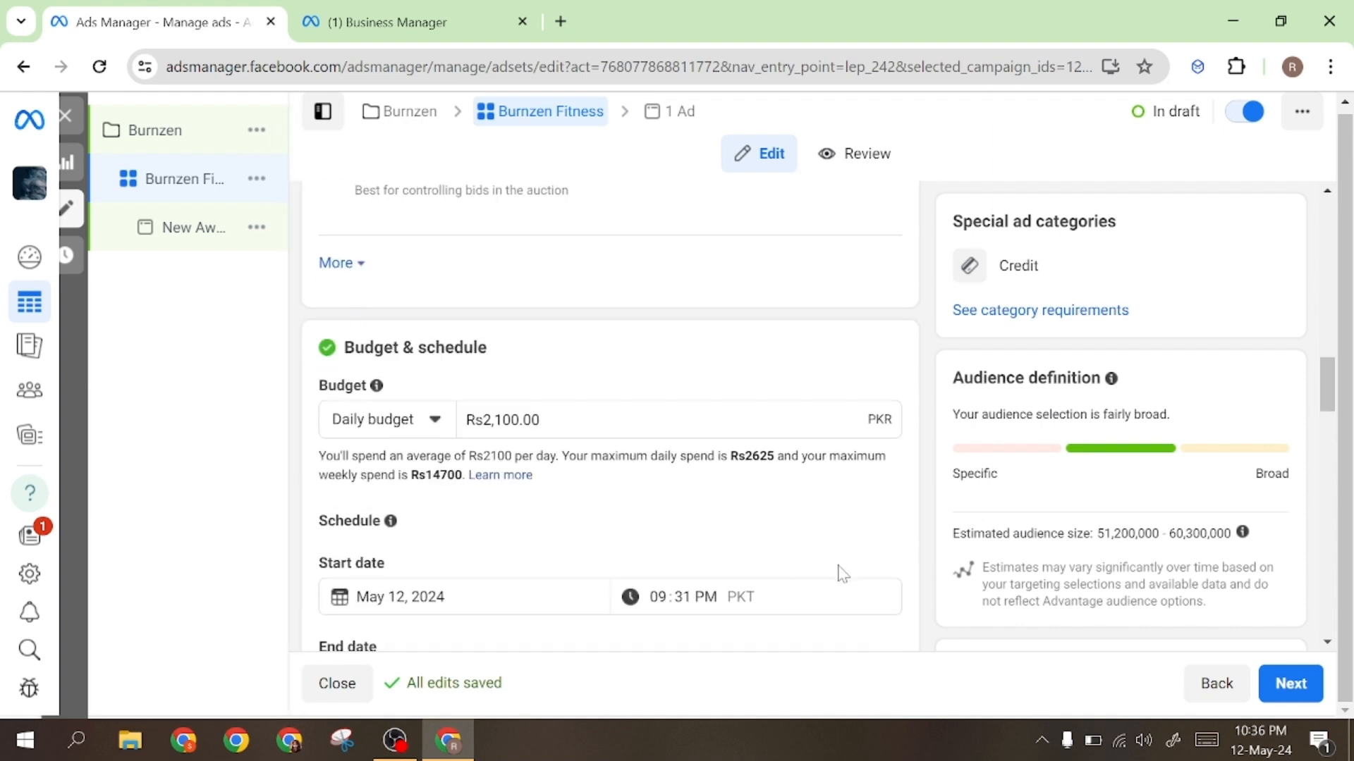
scroll(921, 510, "down", 12)
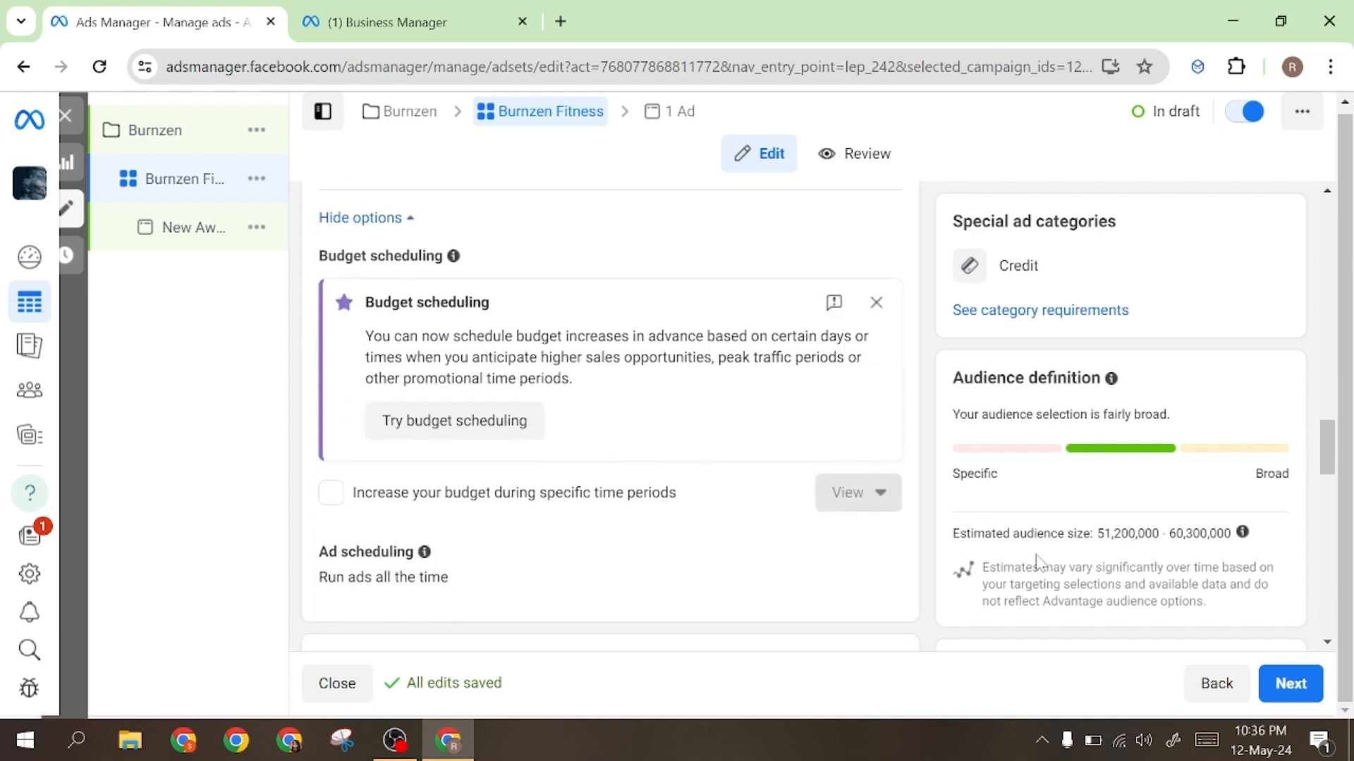
scroll(839, 592, "down", 12)
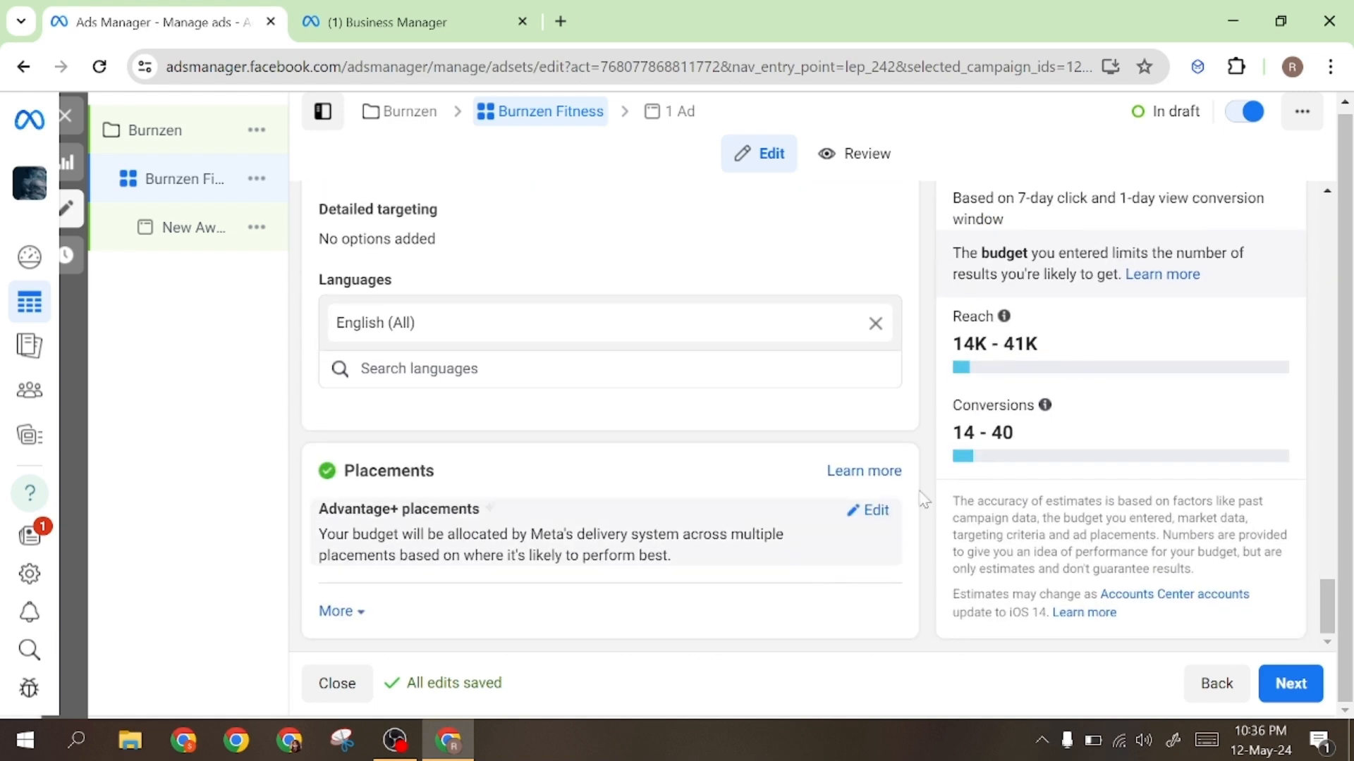
mouse_move(1003, 316)
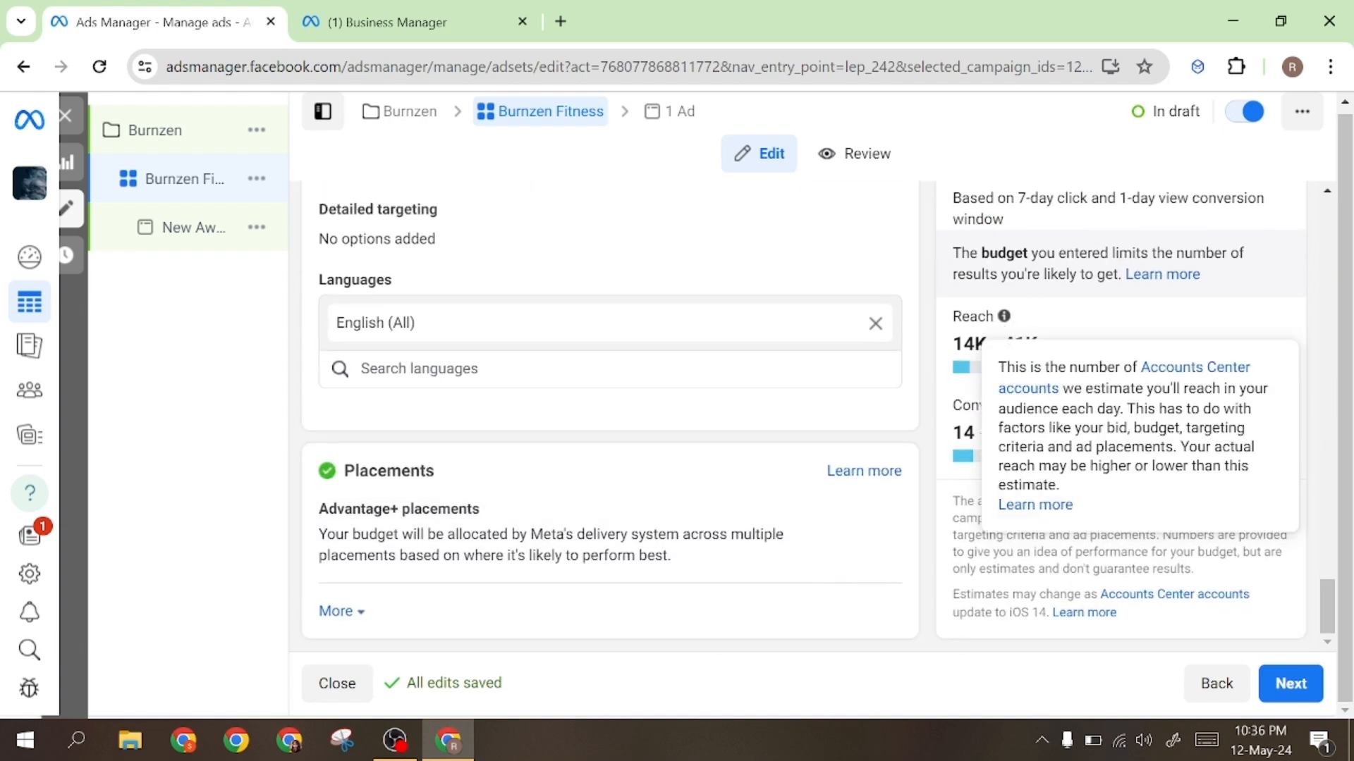
left_click(1299, 688)
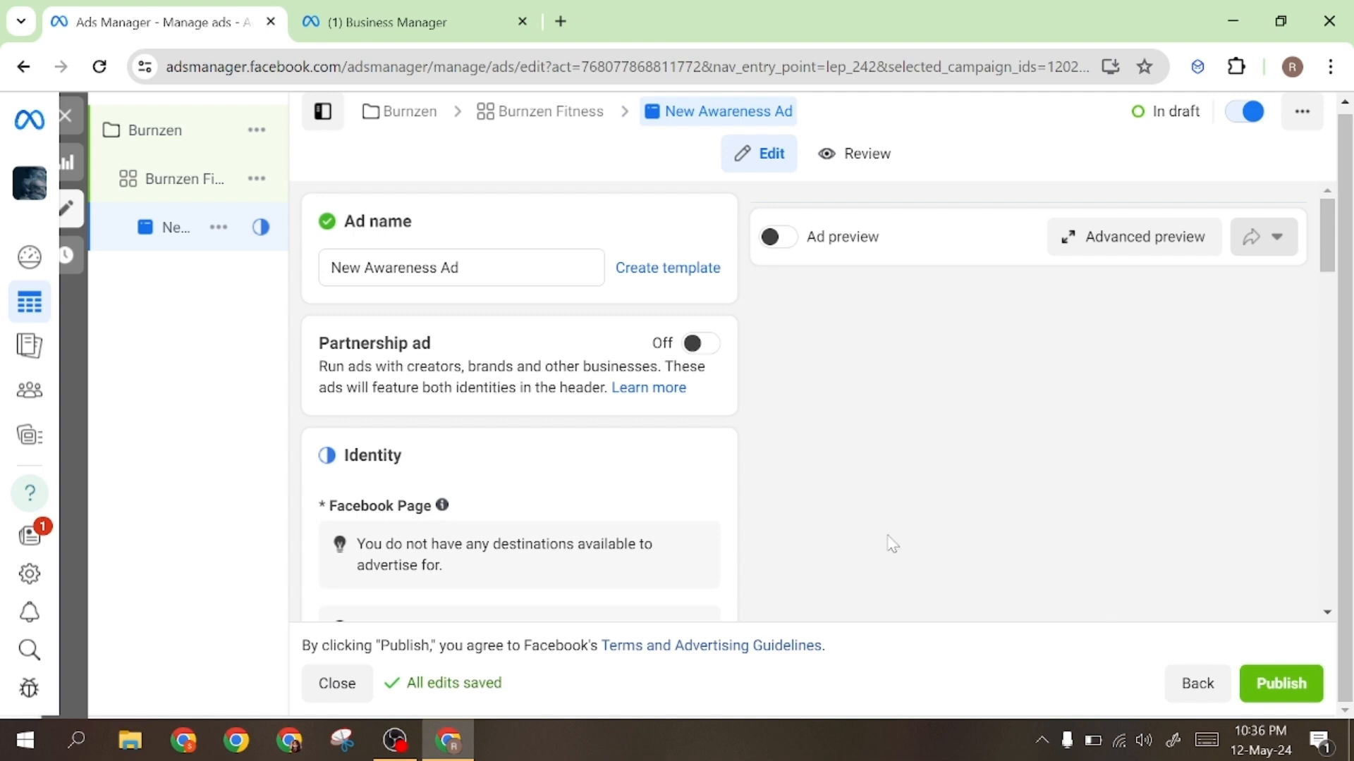
Rename the New Awareness Ad as Burnzen Fitness.
left_click_drag(463, 269, 310, 273)
key("BackSpace")
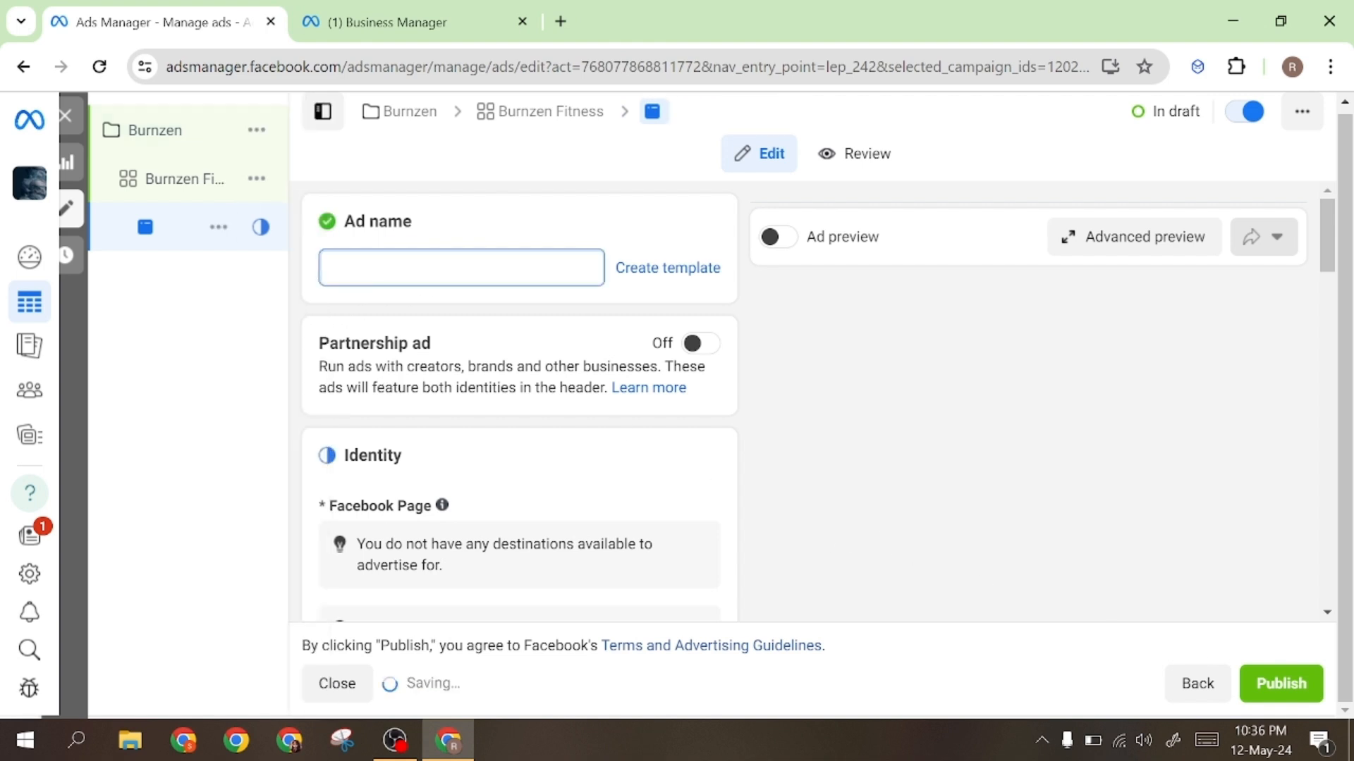
type("Burnzen")
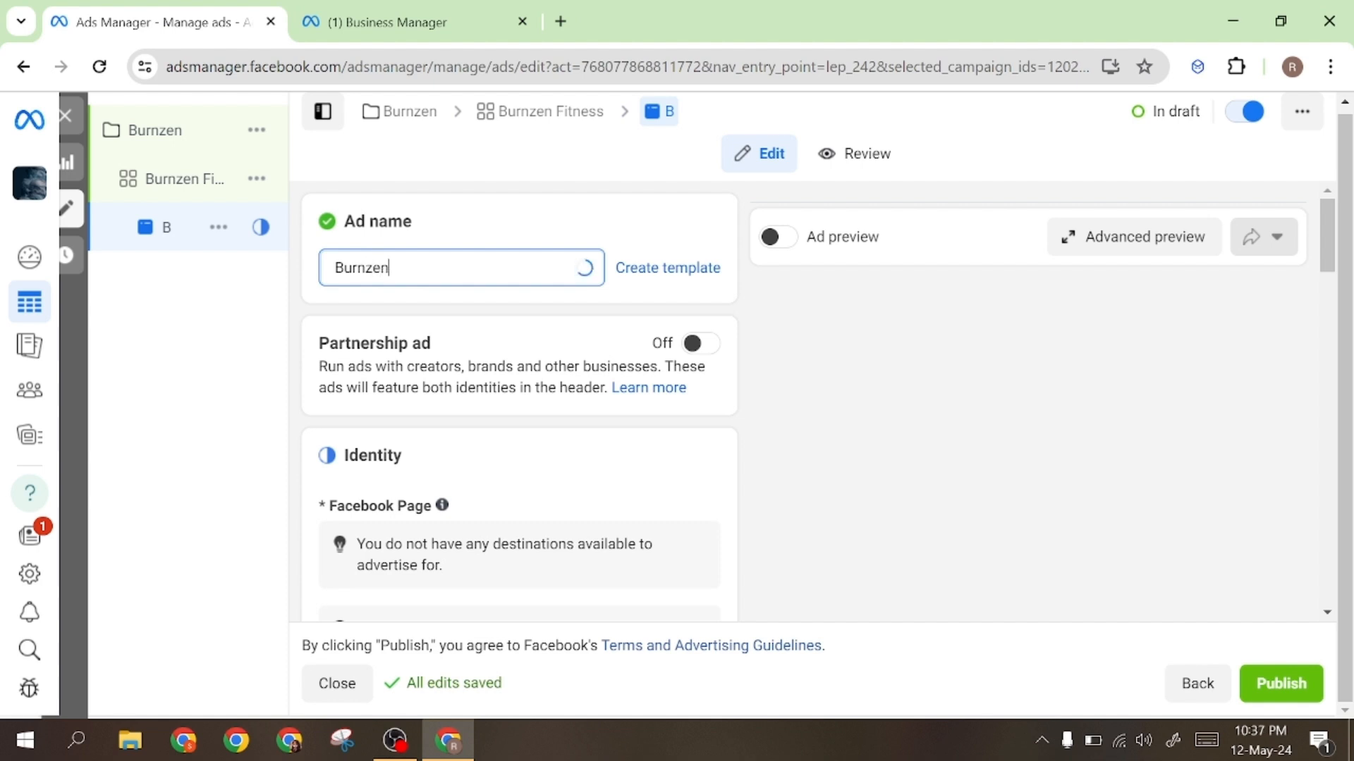
type(" Fitness")
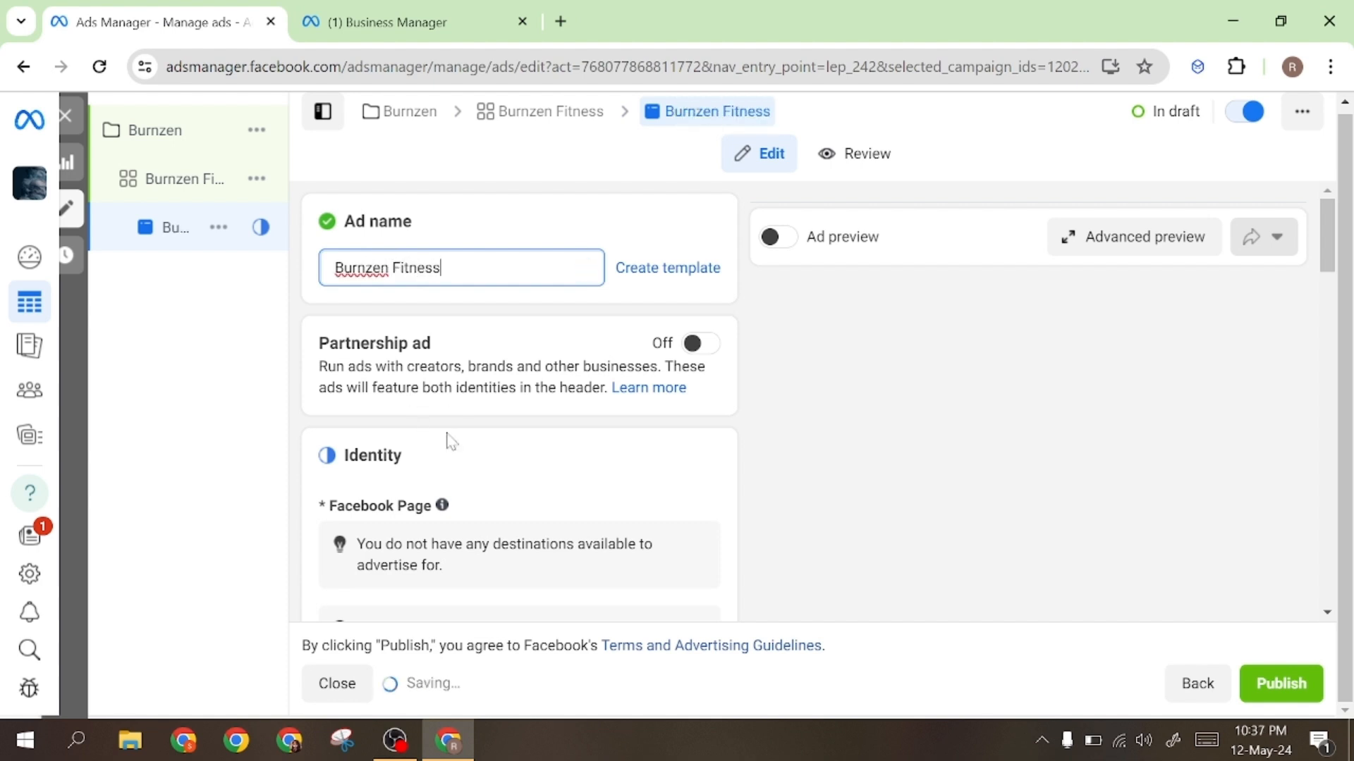
Turn on Partnership ad for the Burnzen Fitness ad, view its identity options, and switch it off again.
left_click_drag(318, 343, 447, 347)
left_click(698, 346)
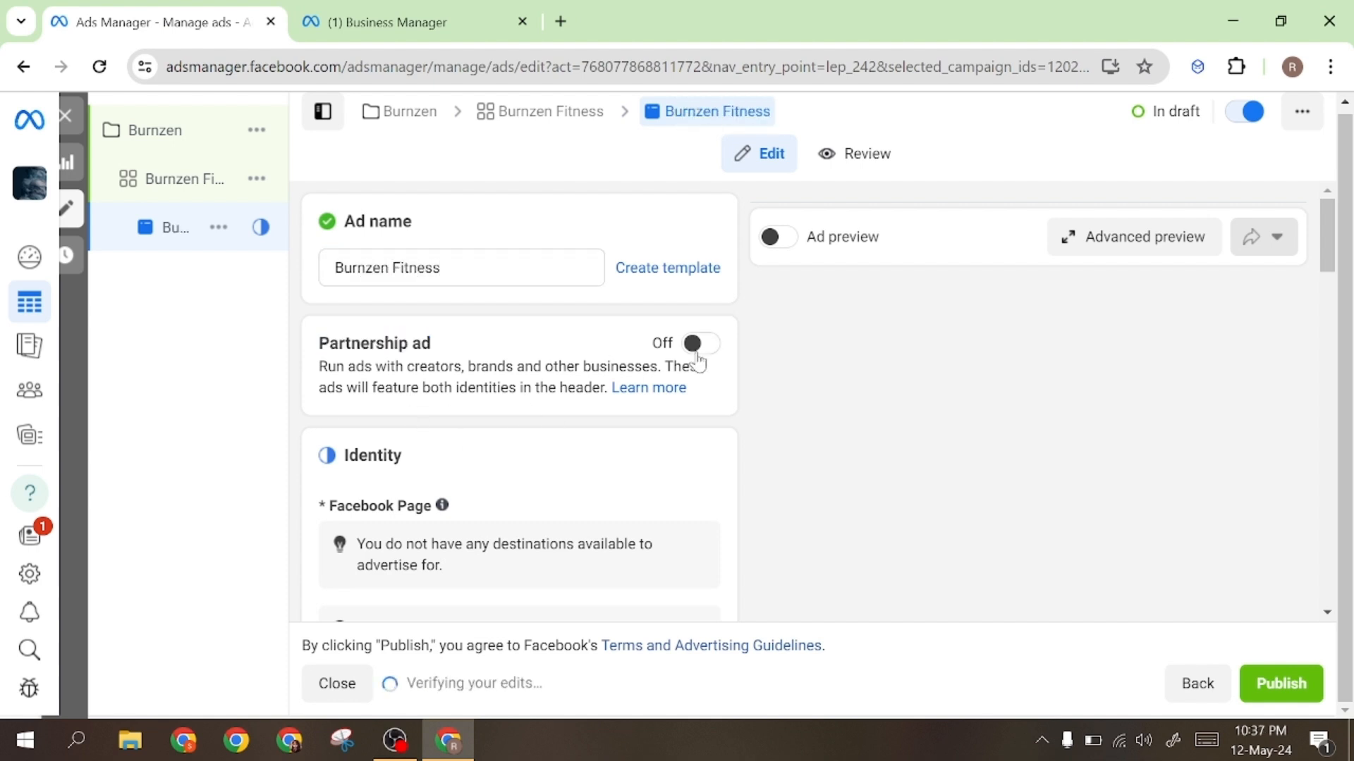
scroll(596, 507, "down", 5)
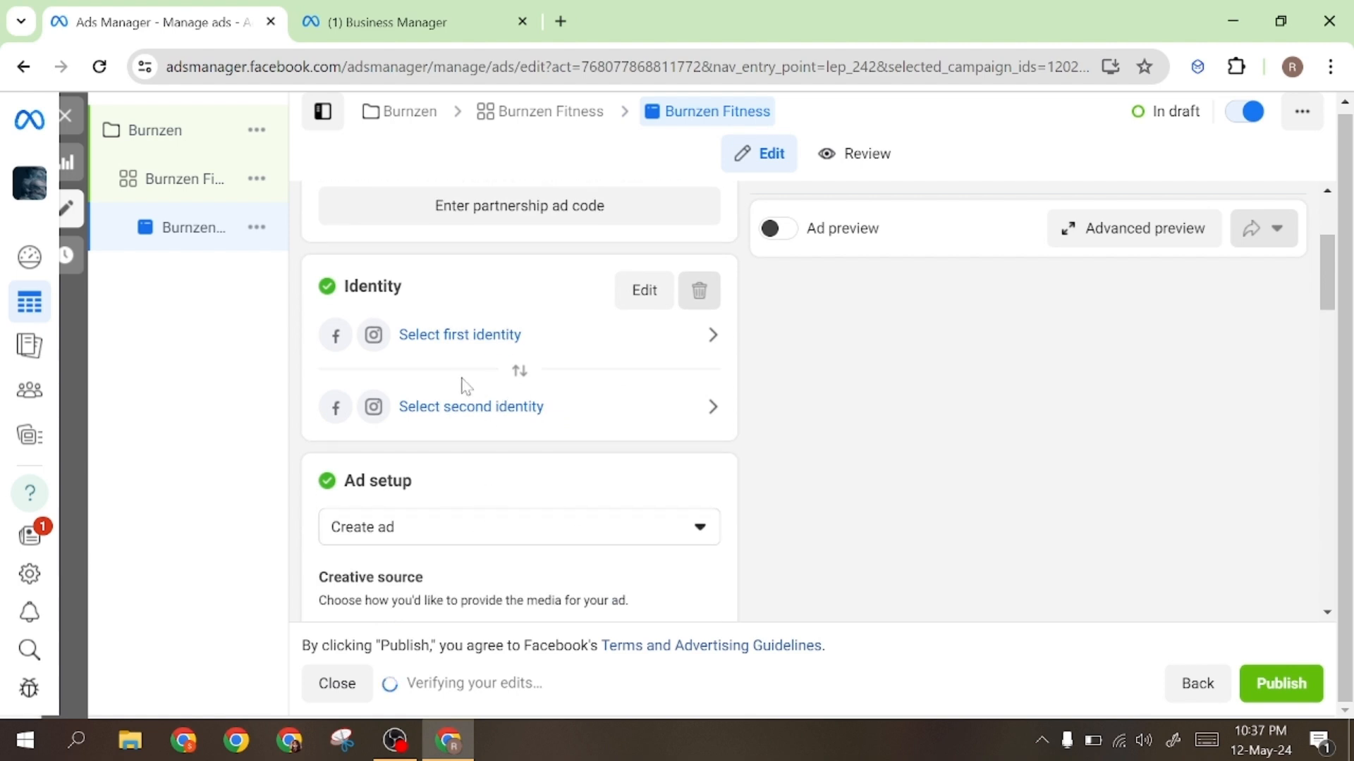
scroll(464, 440, "up", 5)
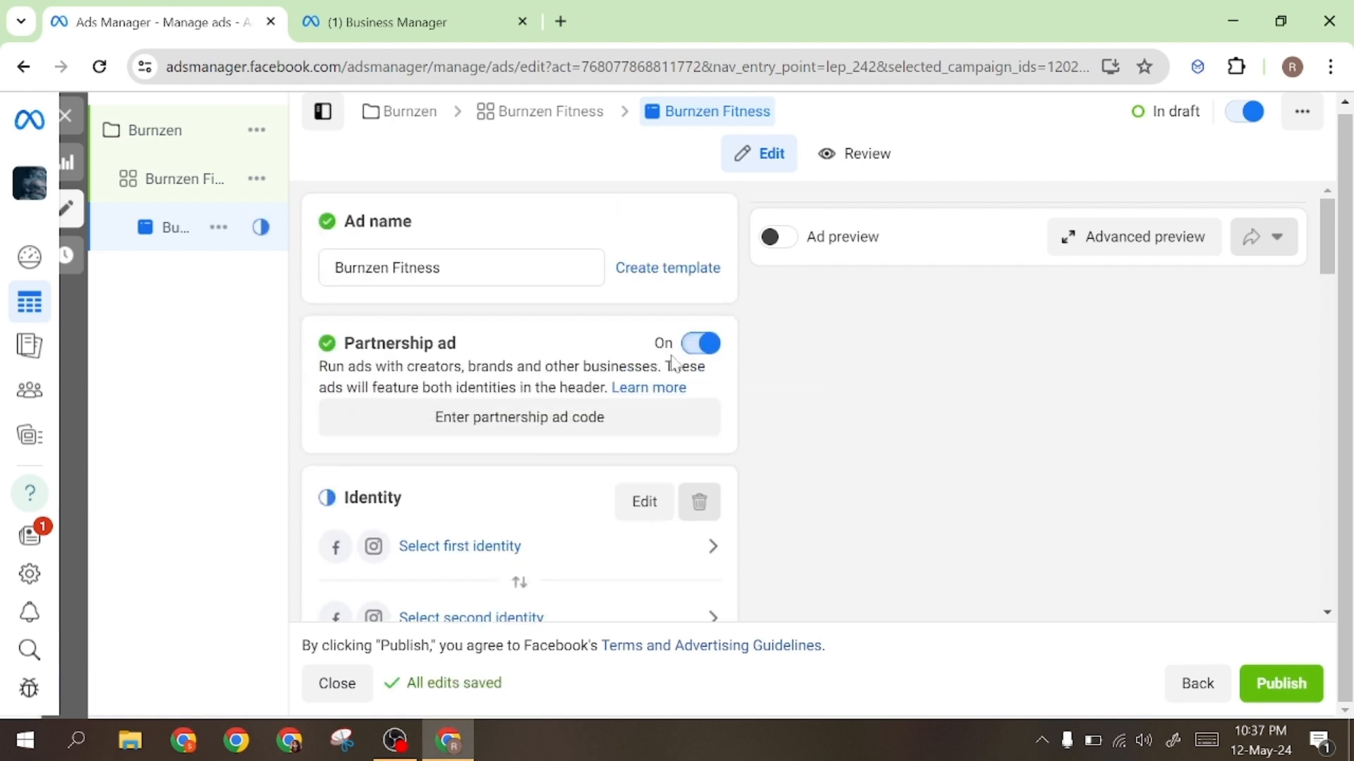
left_click(698, 344)
Keep Create ad as the ad setup option and check the explanation of the Catalog creative source.
scroll(427, 441, "down", 5)
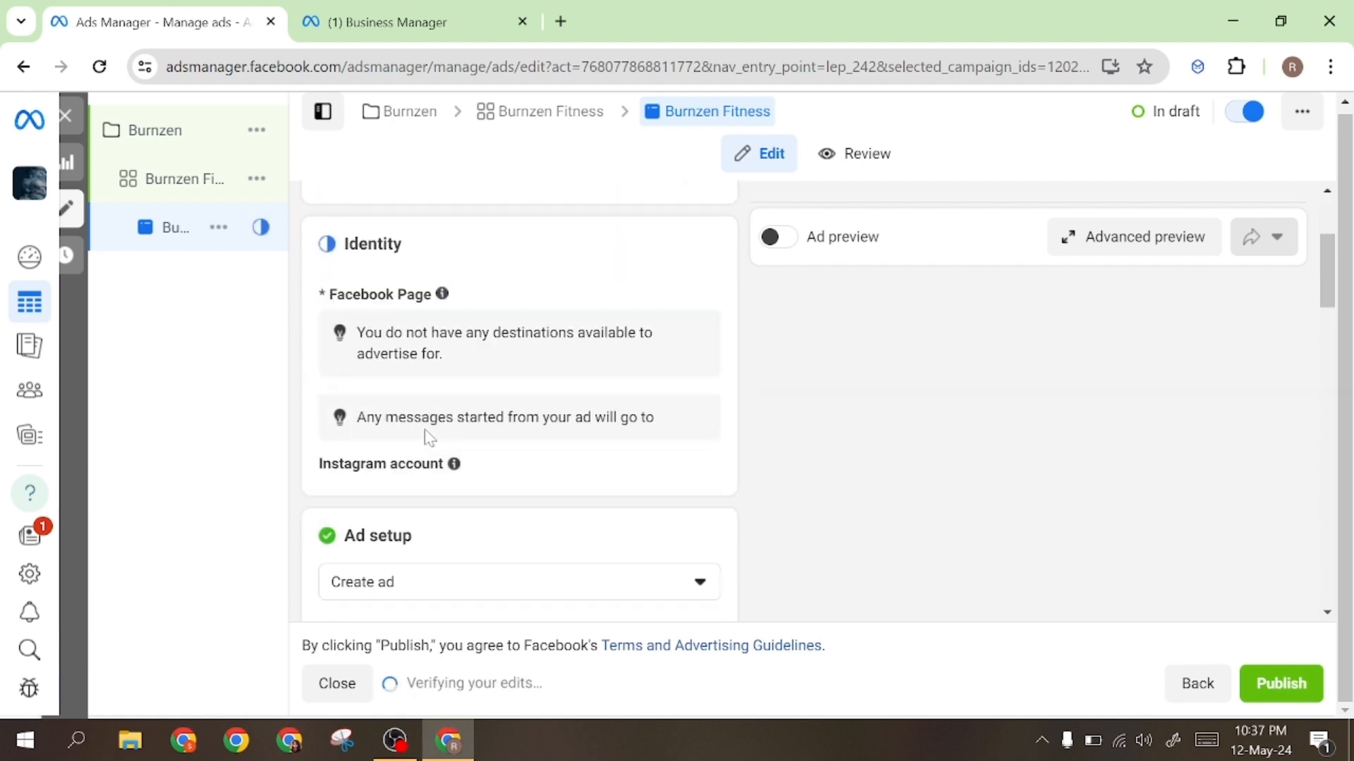
left_click(385, 479)
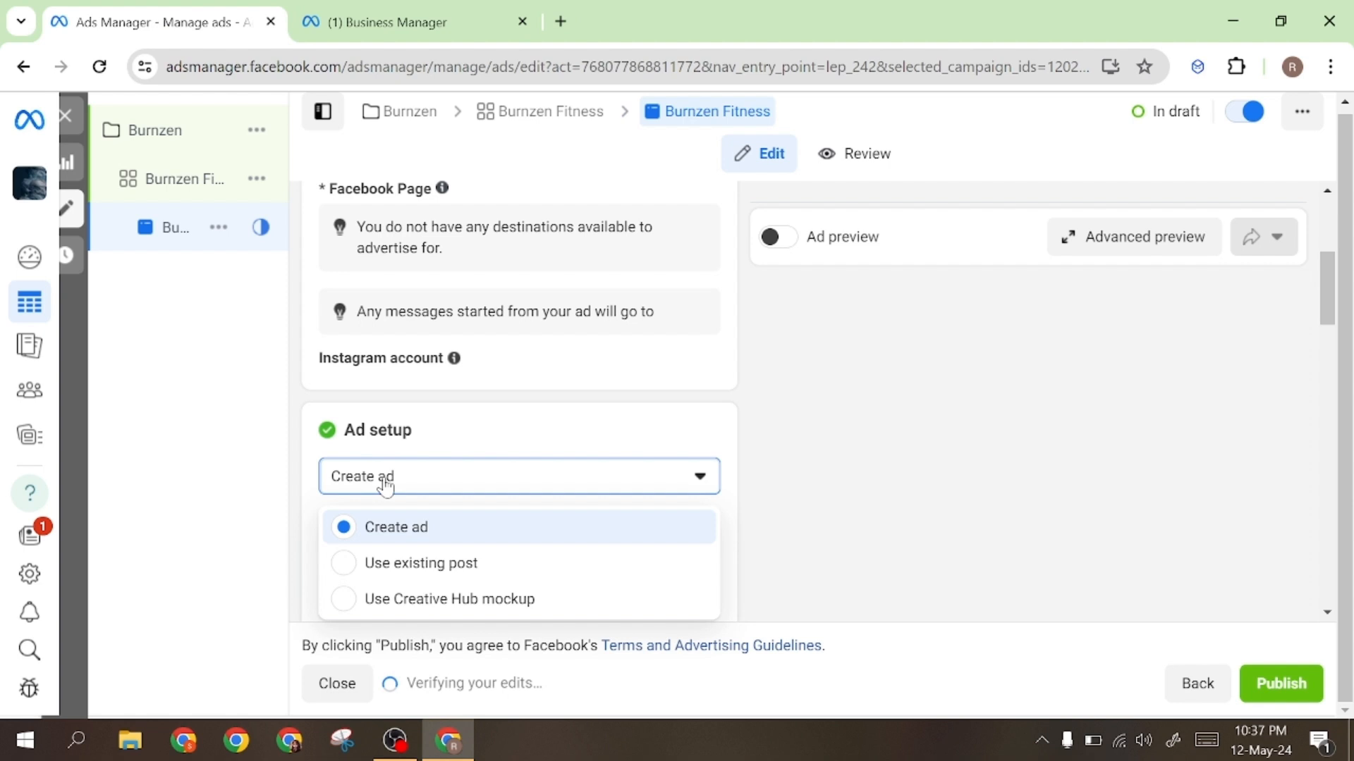
left_click(409, 530)
scroll(428, 486, "down", 2)
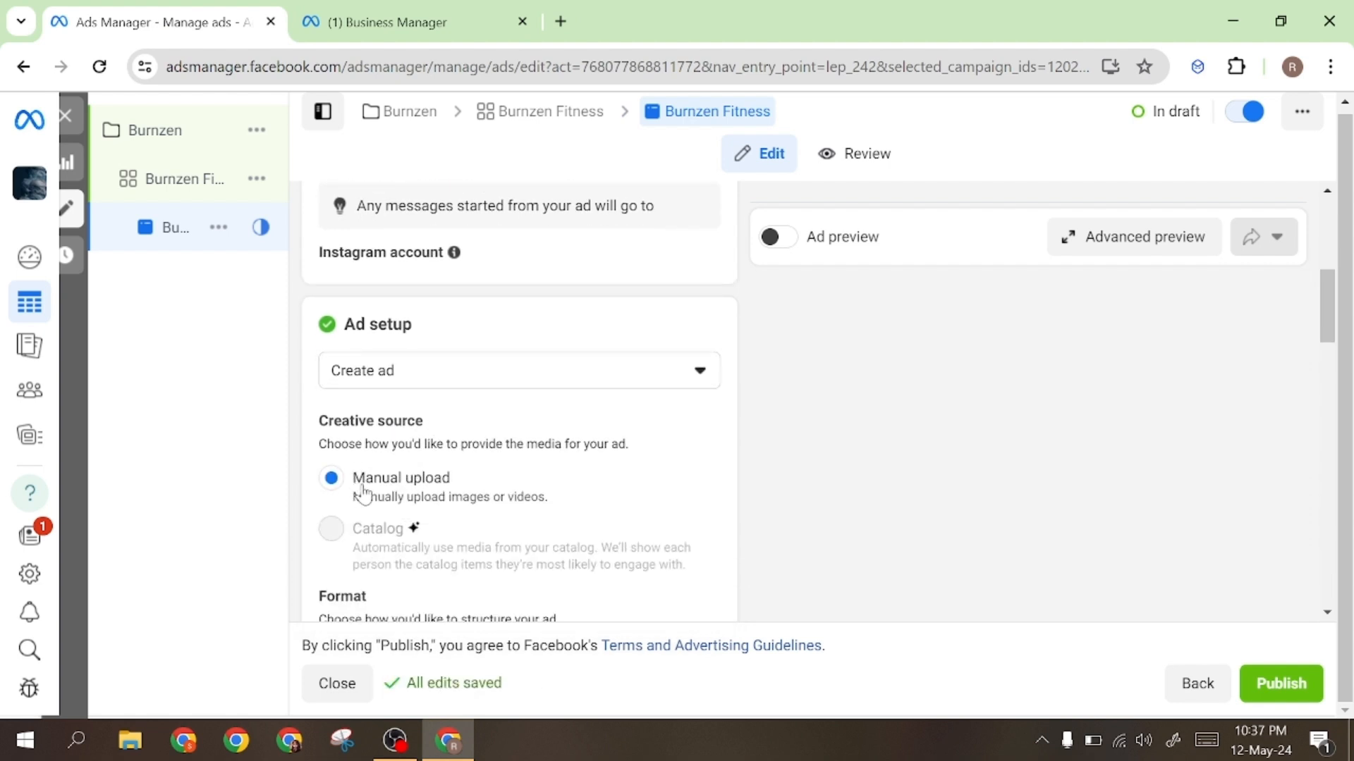
mouse_move(360, 506)
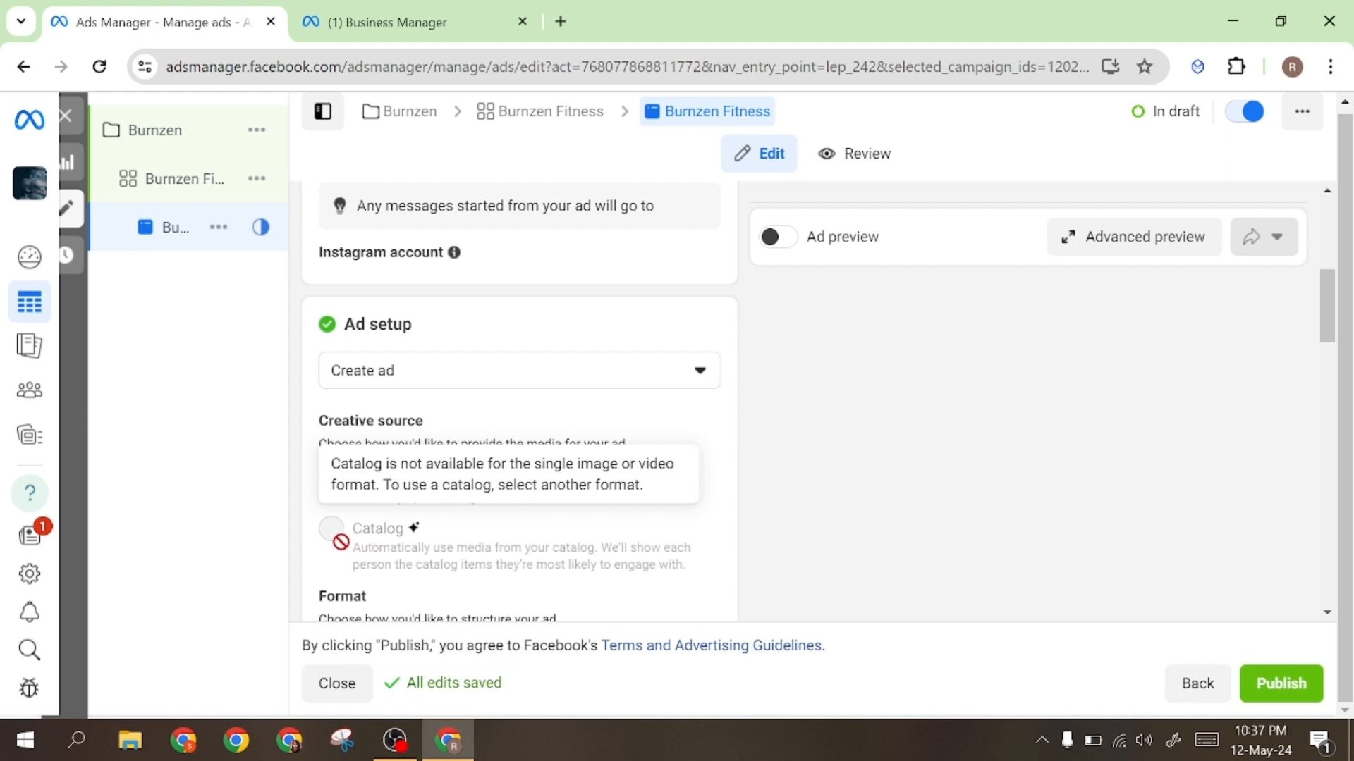
Try the Carousel format for the ad, return it to Single image or video, and compare both formats' descriptions.
scroll(513, 523, "down", 3)
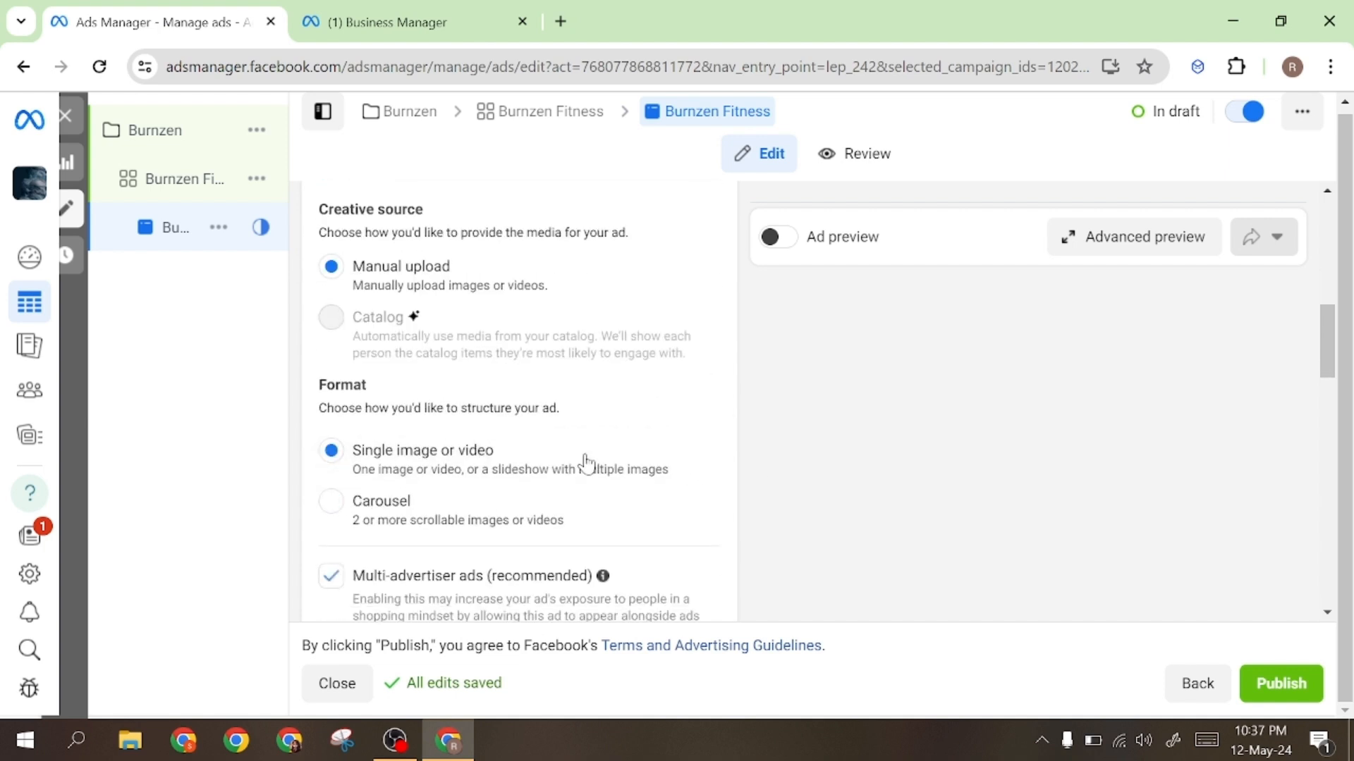
left_click(331, 501)
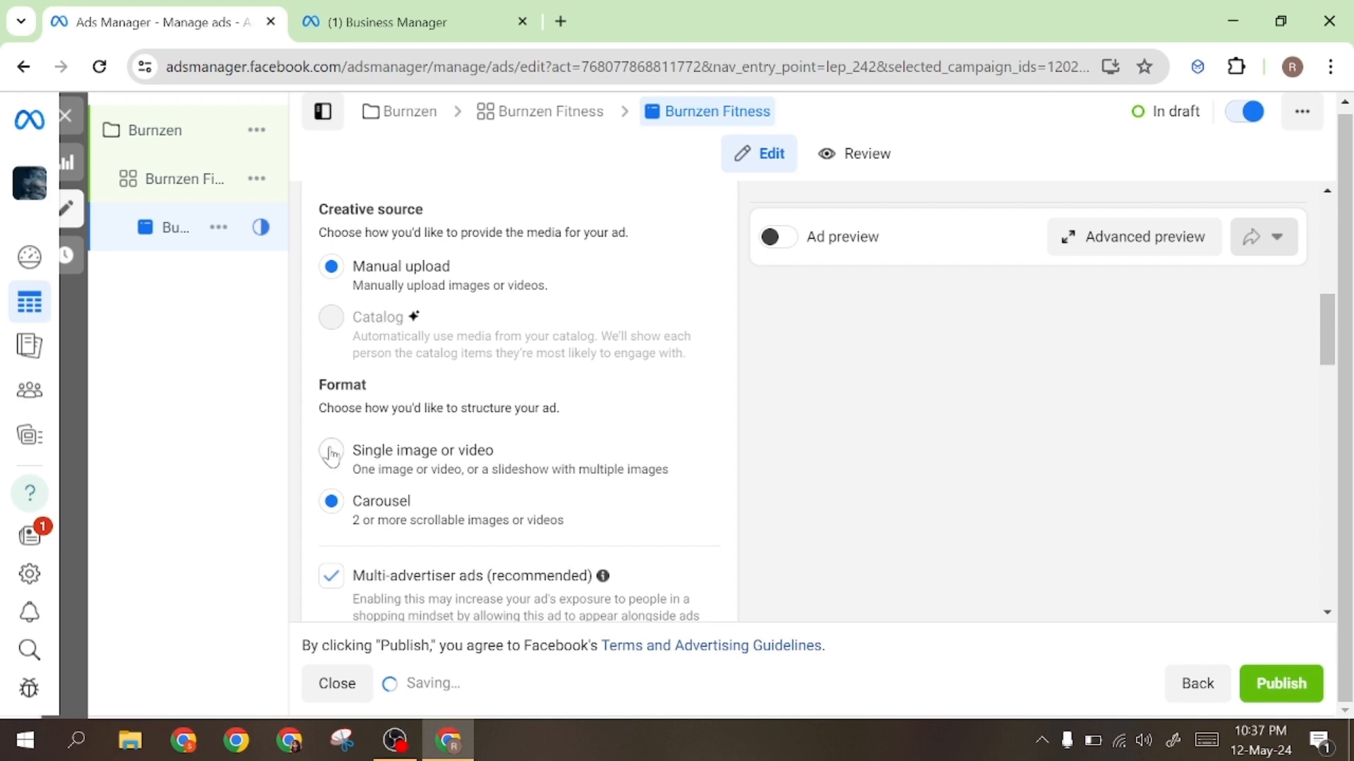
left_click(331, 450)
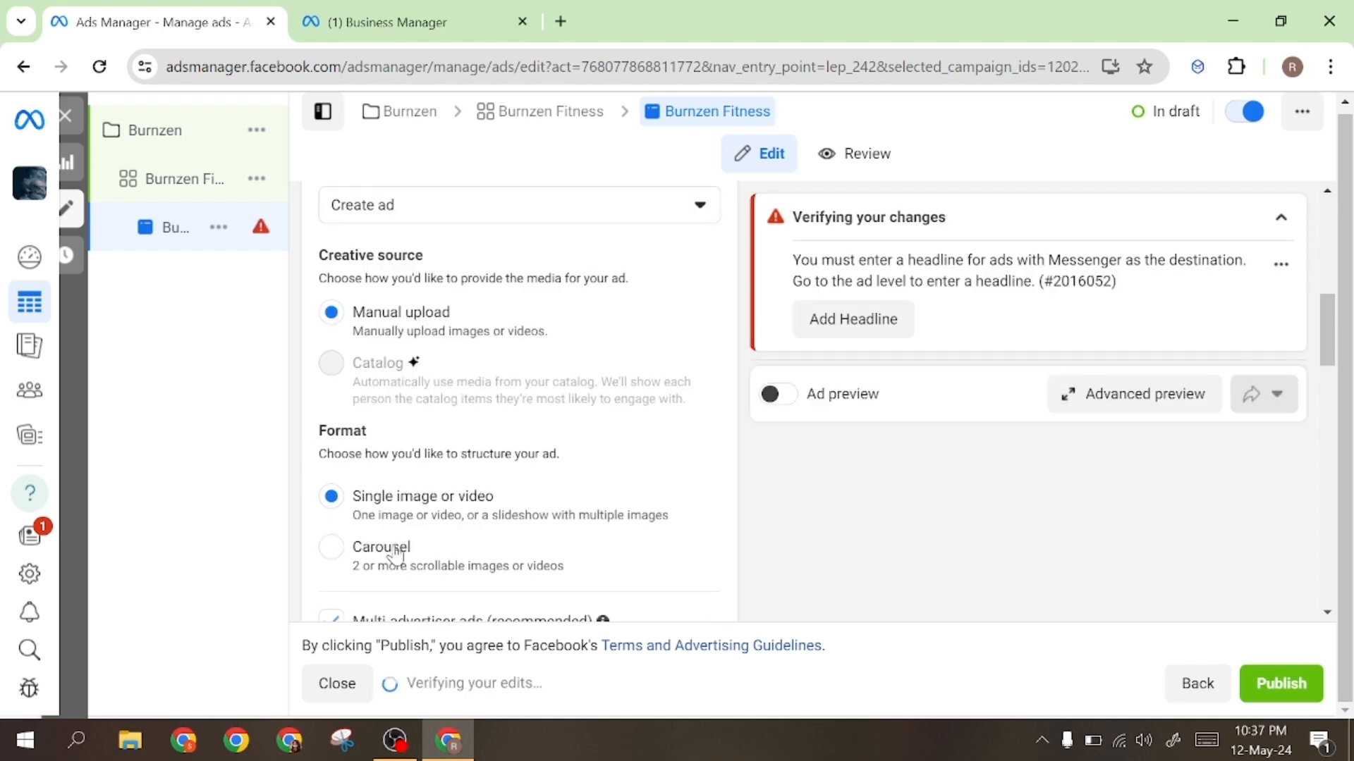
scroll(401, 547, "down", 3)
left_click_drag(357, 357, 564, 364)
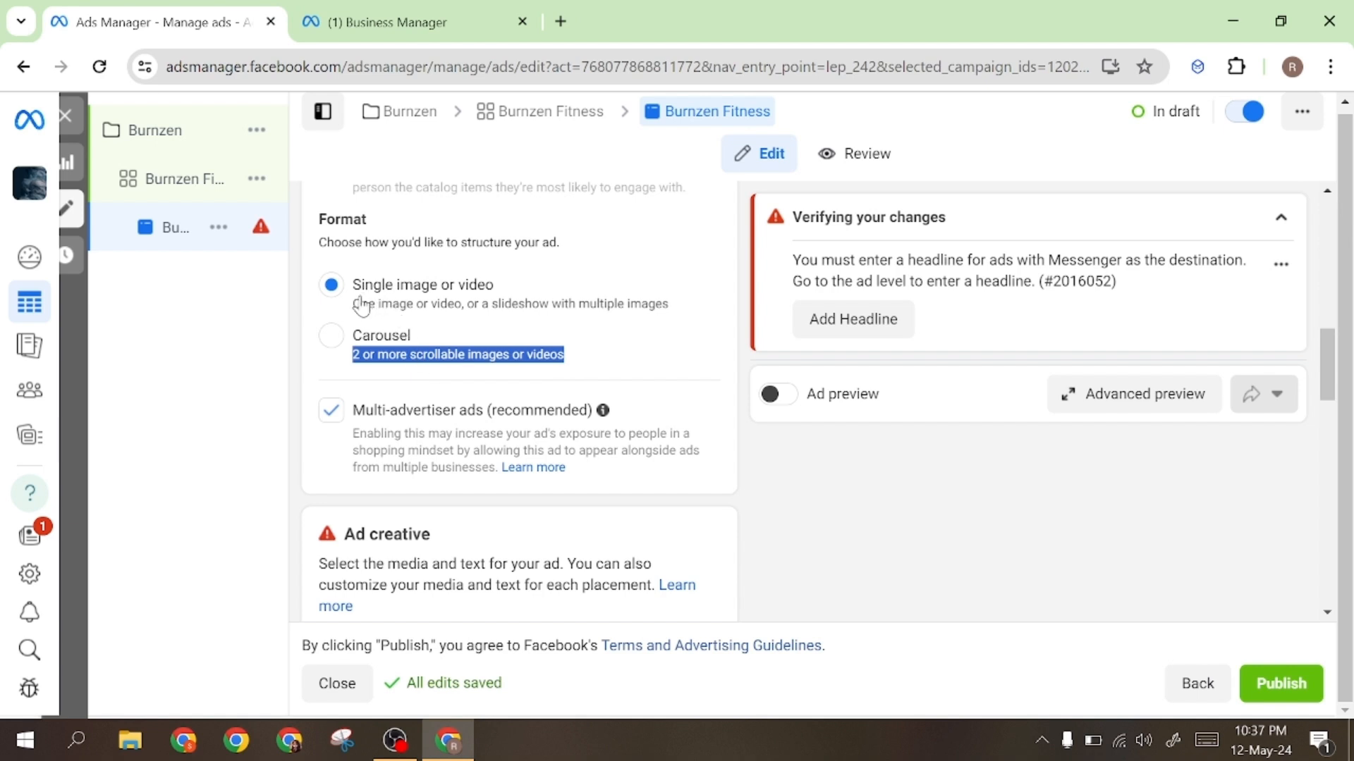
left_click_drag(353, 303, 549, 305)
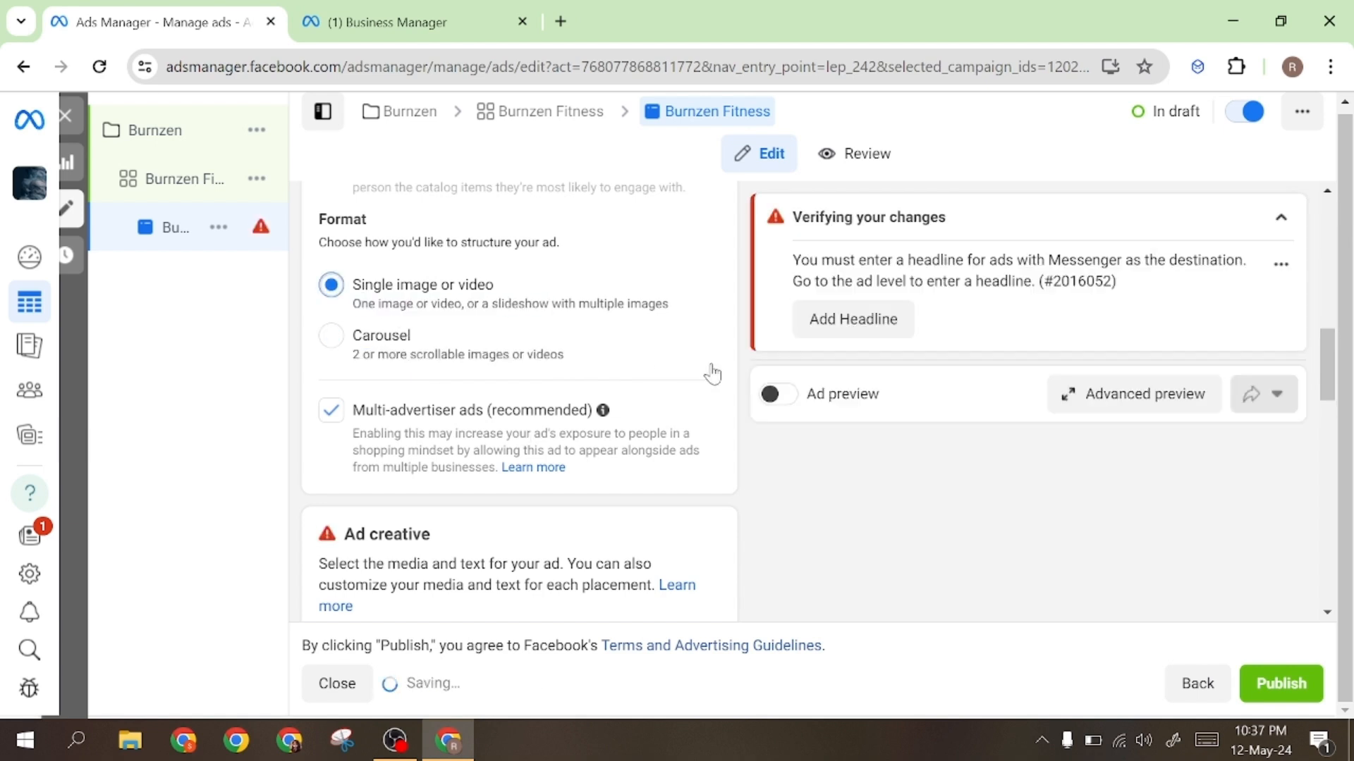
Upload the image gr from New Volume (E:), add it as the ad's media, and dismiss the ad recommendations.
scroll(404, 493, "down", 3)
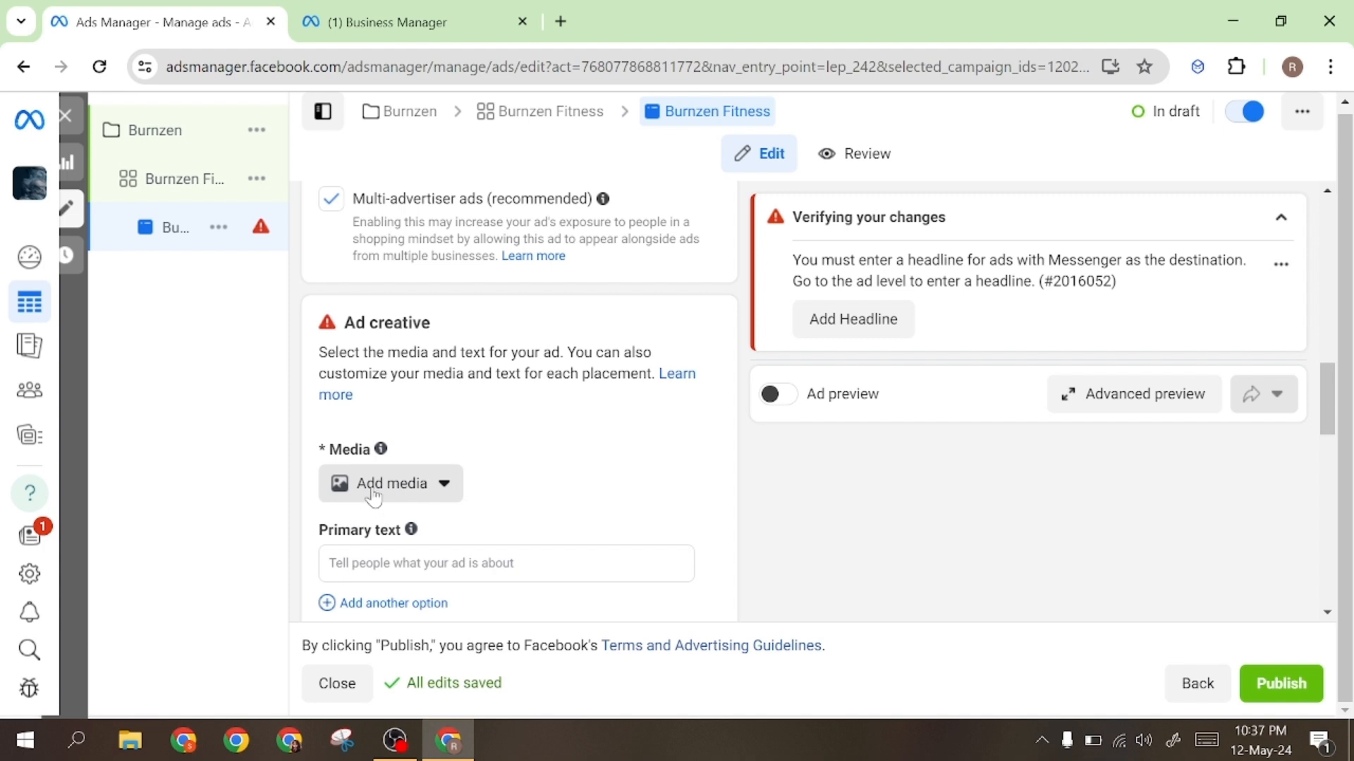
left_click(377, 497)
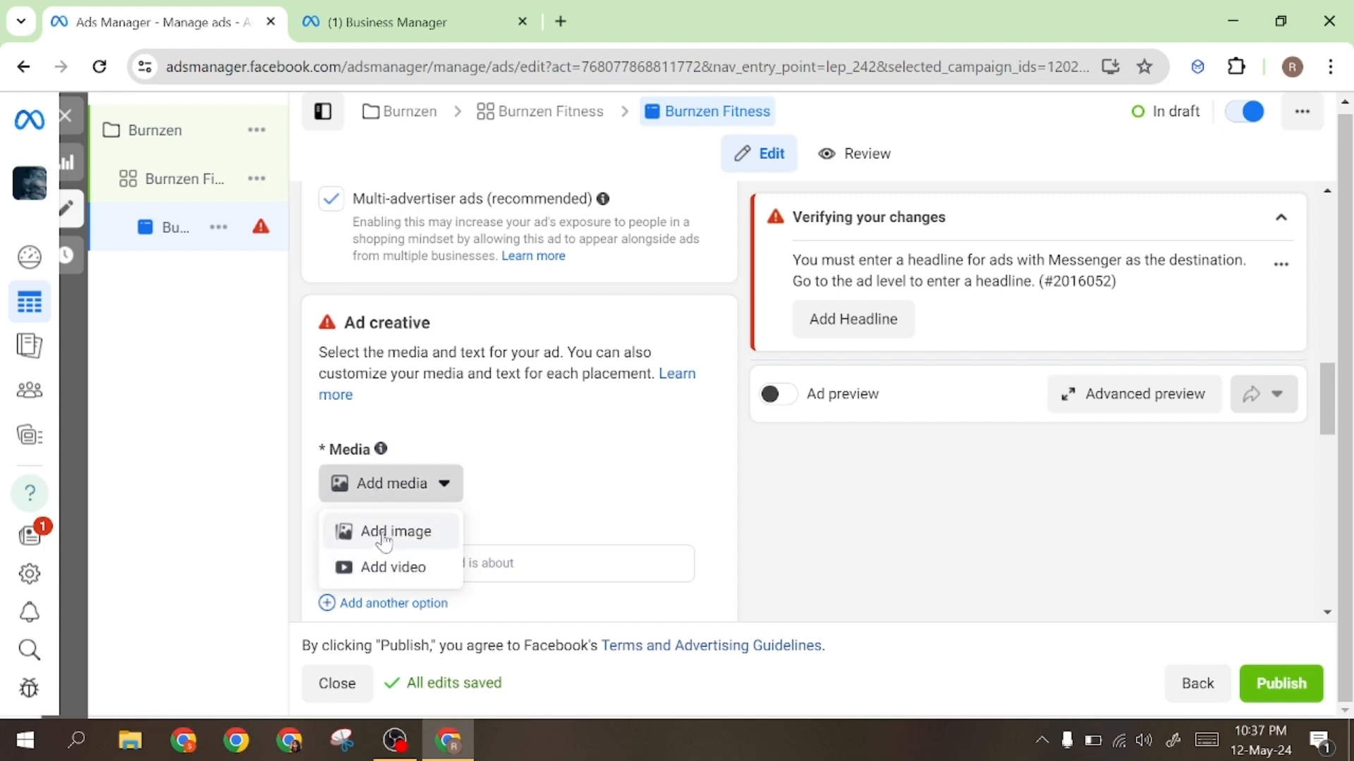
left_click(397, 533)
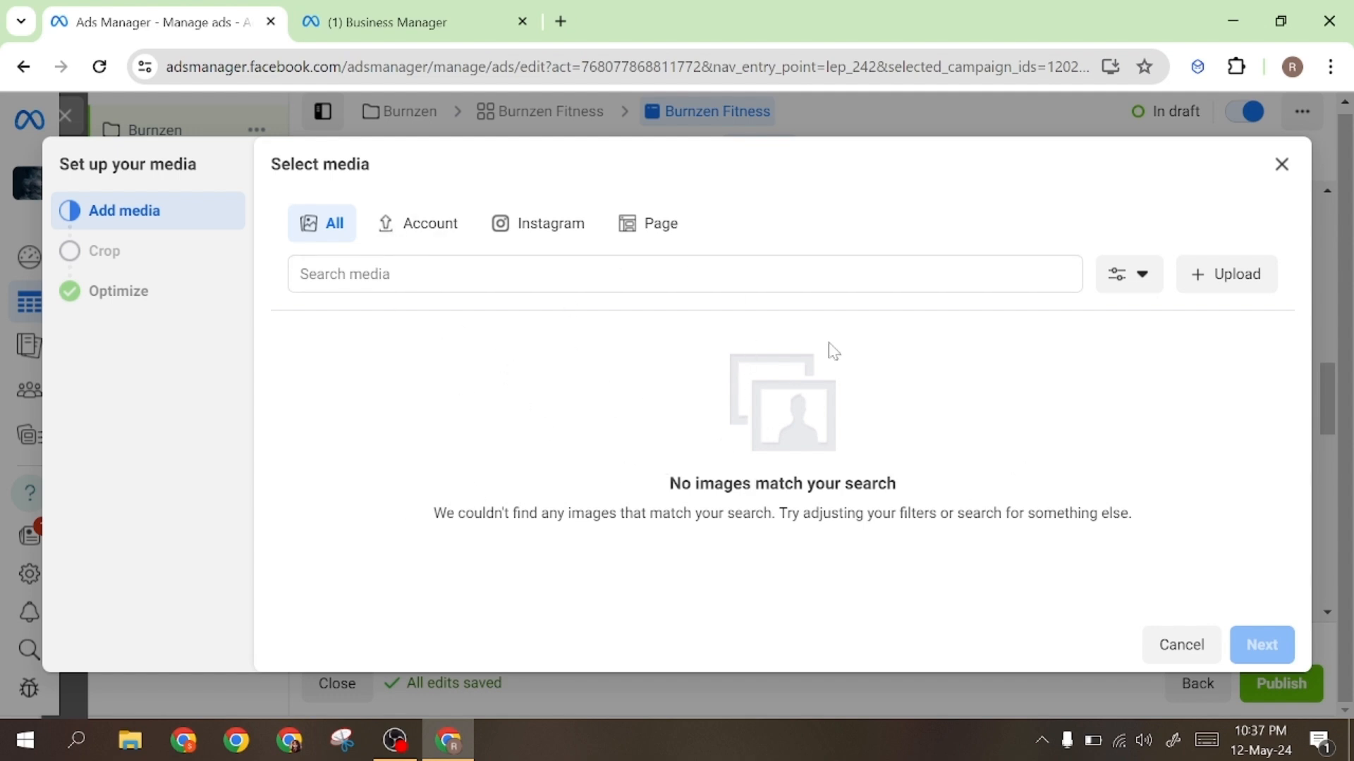
left_click(1219, 285)
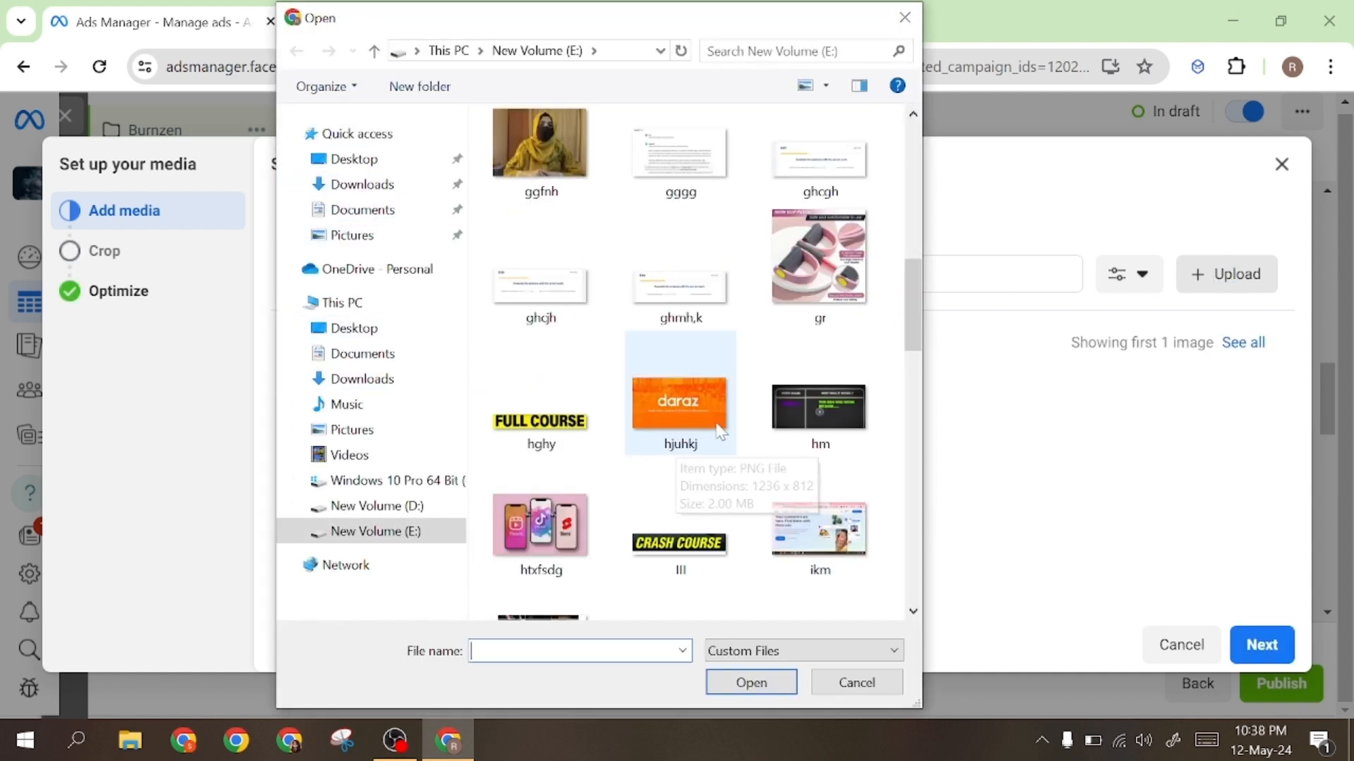
scroll(771, 350, "up", 3)
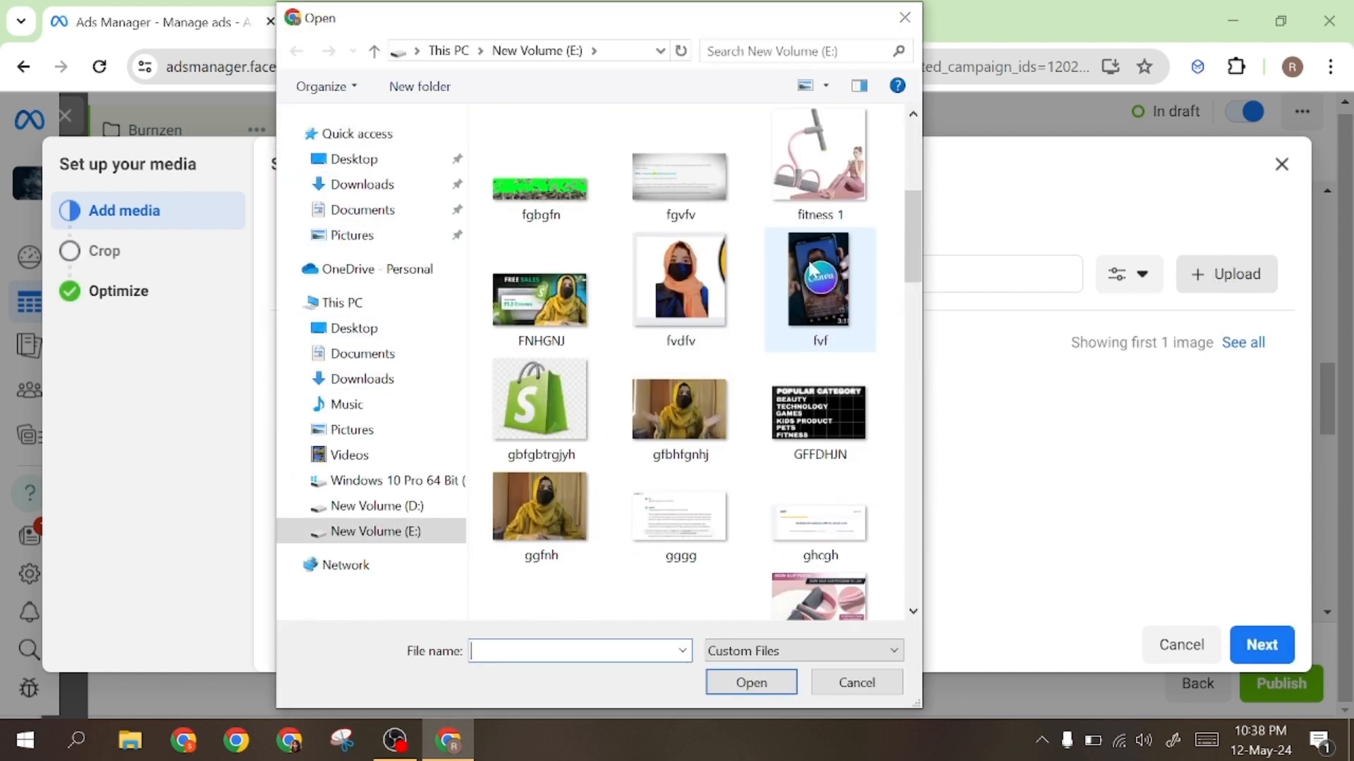
scroll(818, 338, "down", 2)
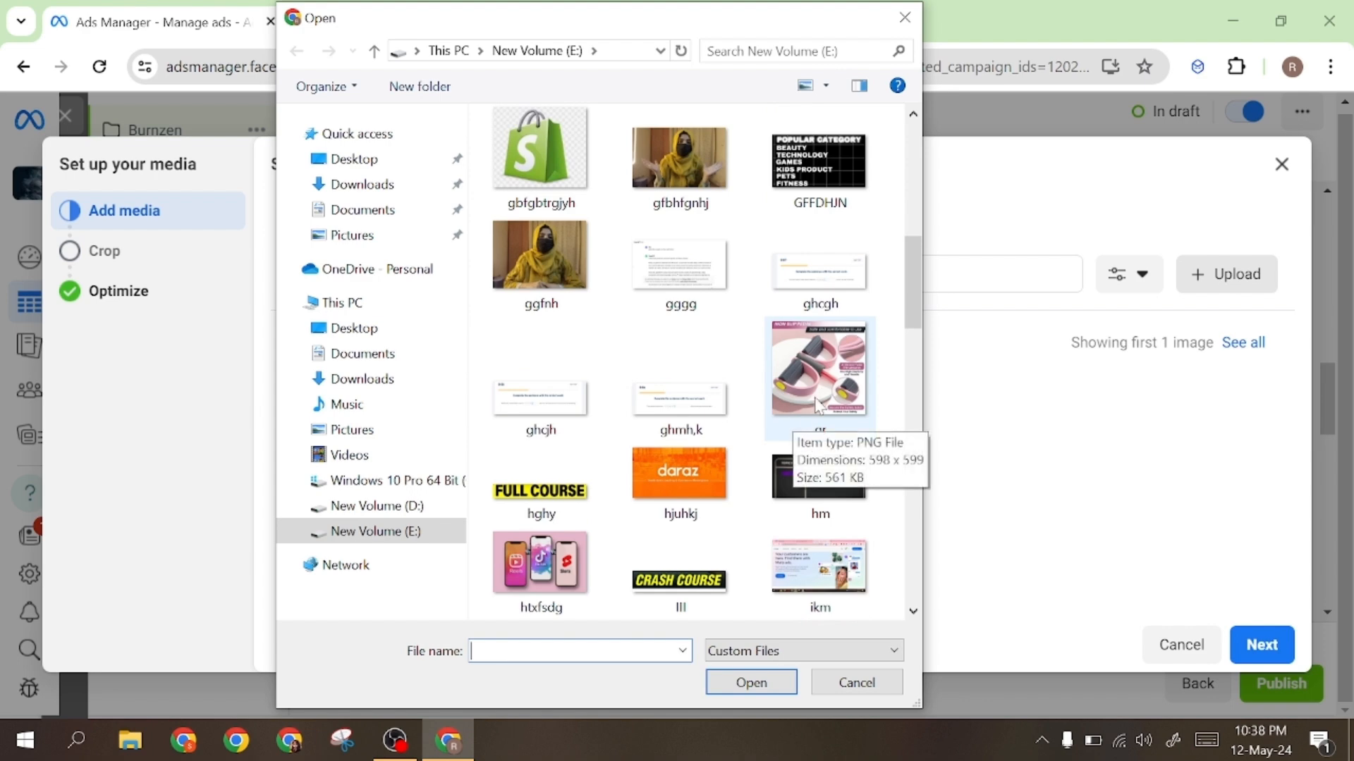
double_click(816, 404)
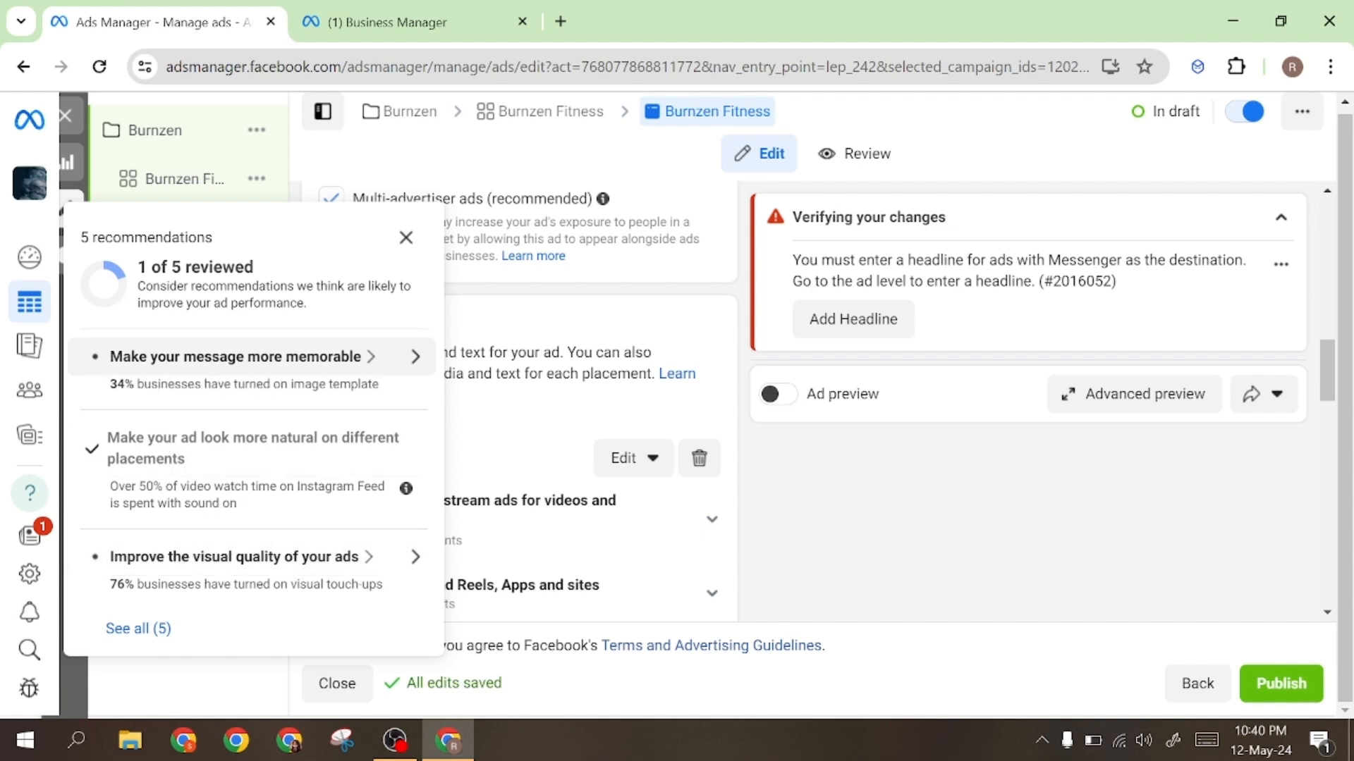
left_click(411, 251)
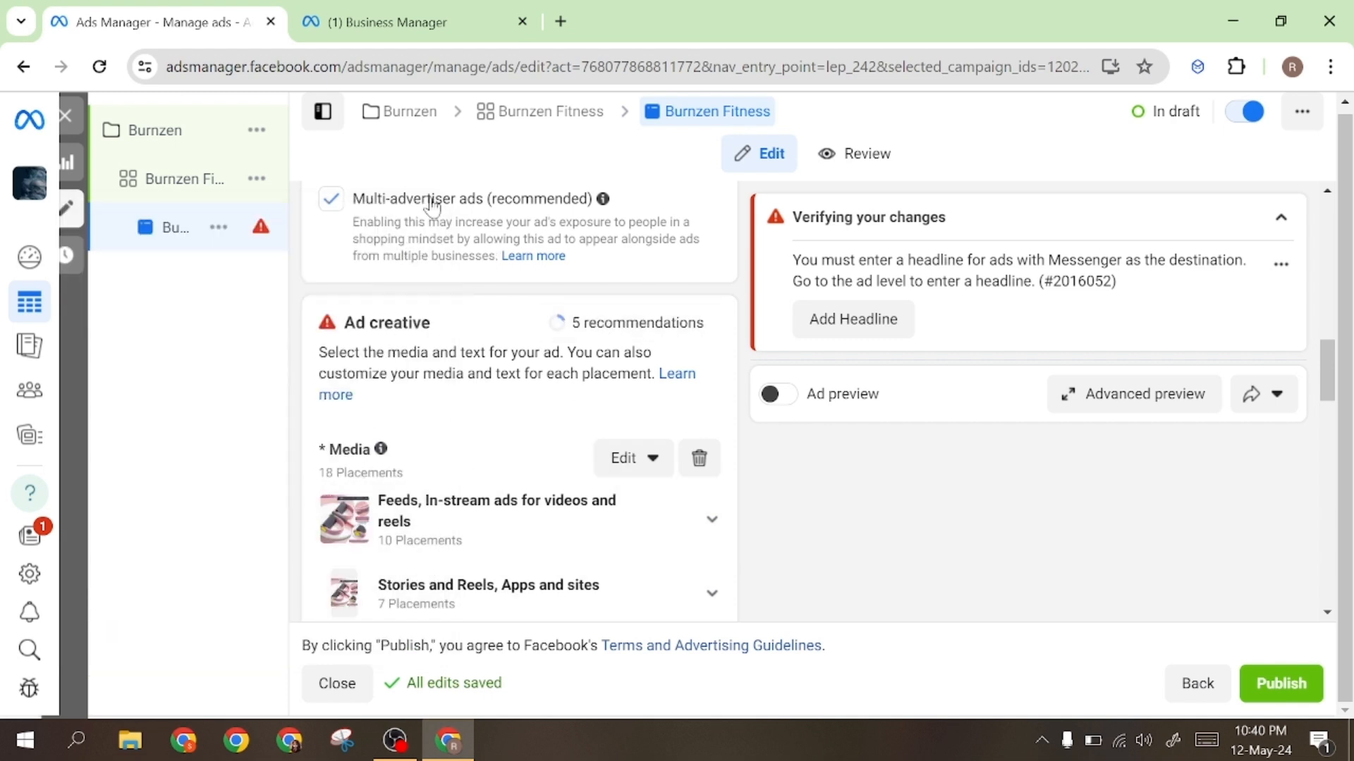
Set the ad's primary text to "Fitness Equipement for Wight Loss" and its headline to "Limited Stock Available | Book your order now".
left_click_drag(1326, 355, 1325, 421)
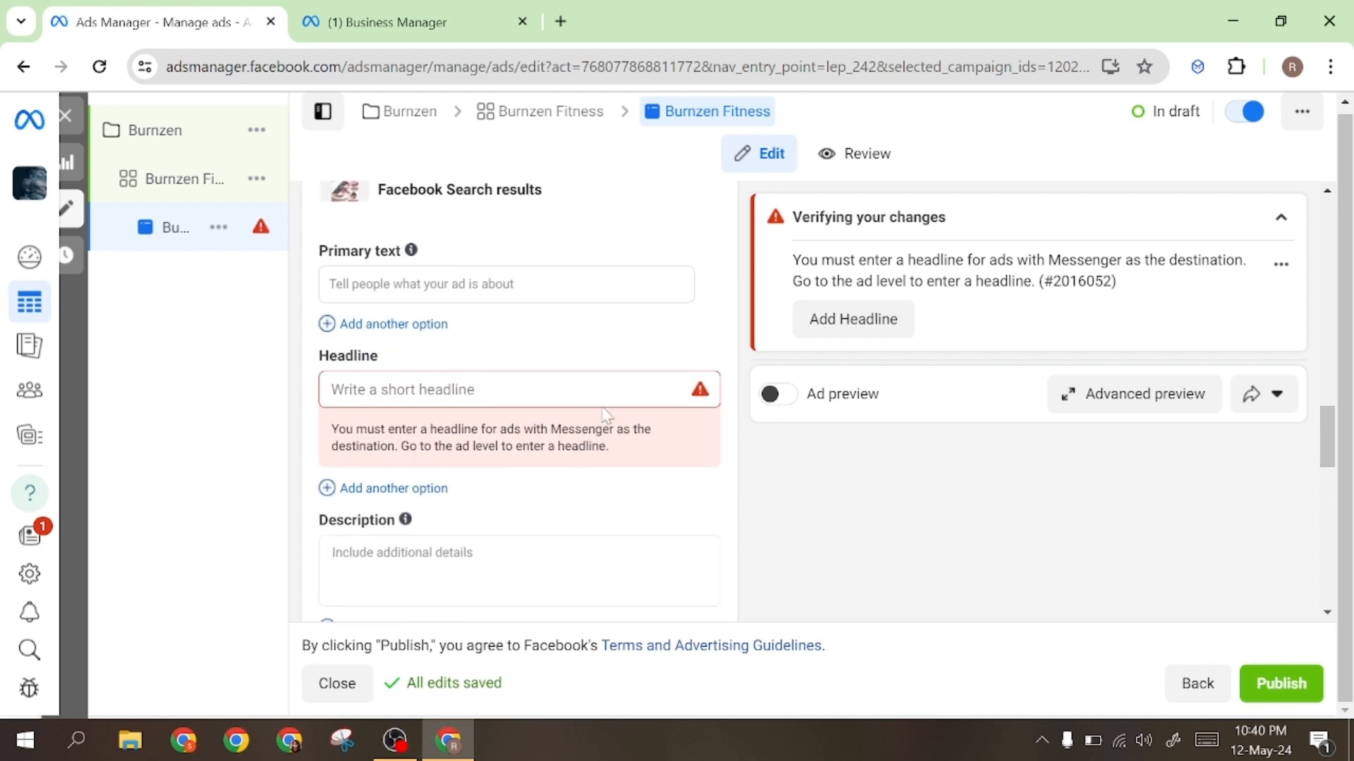
left_click(589, 394)
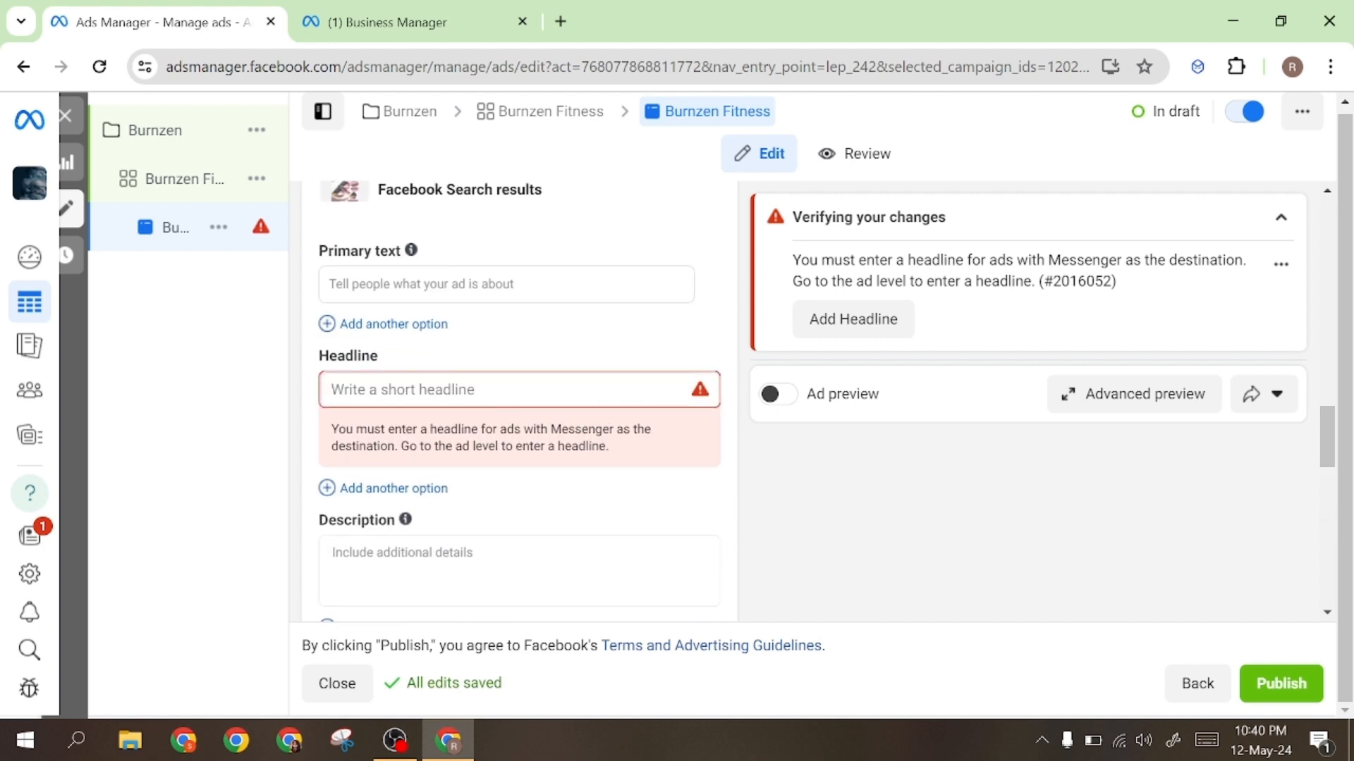
type("Fitness g")
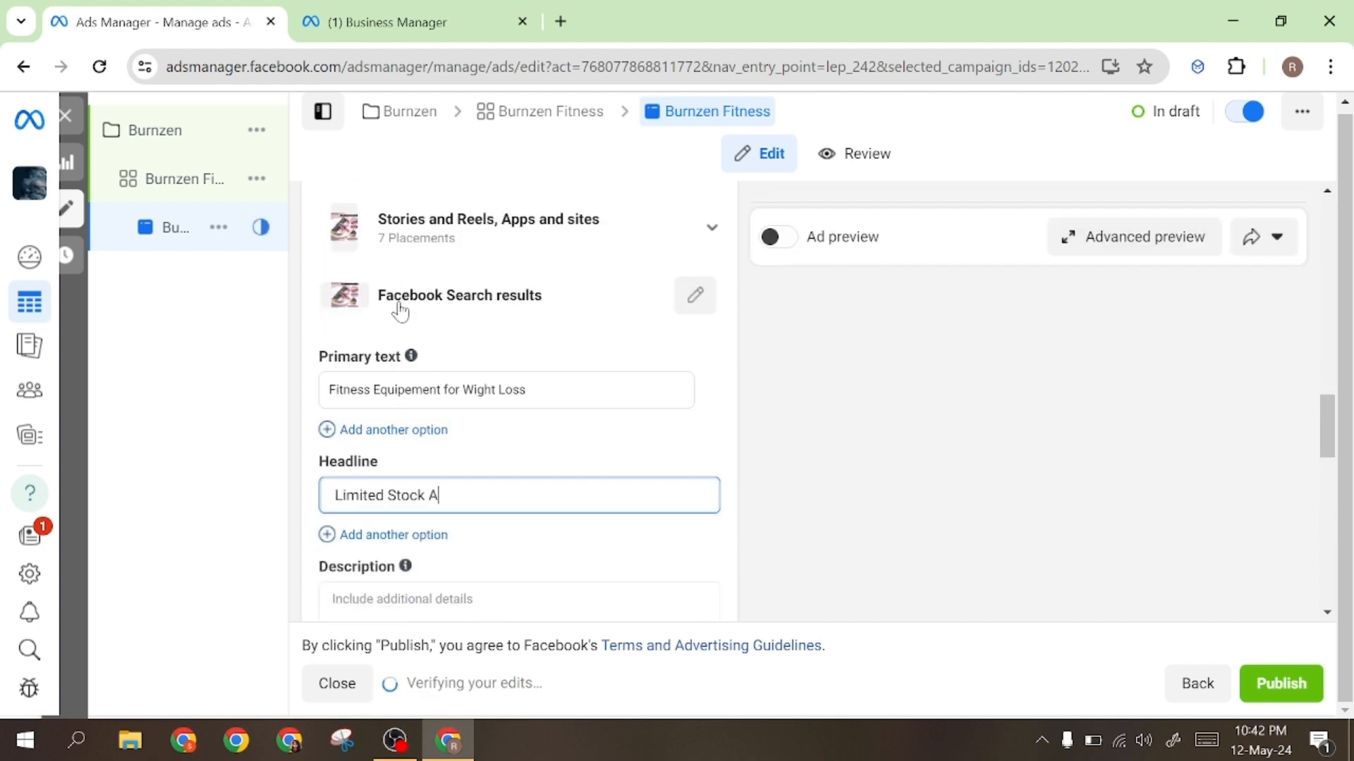
type("va")
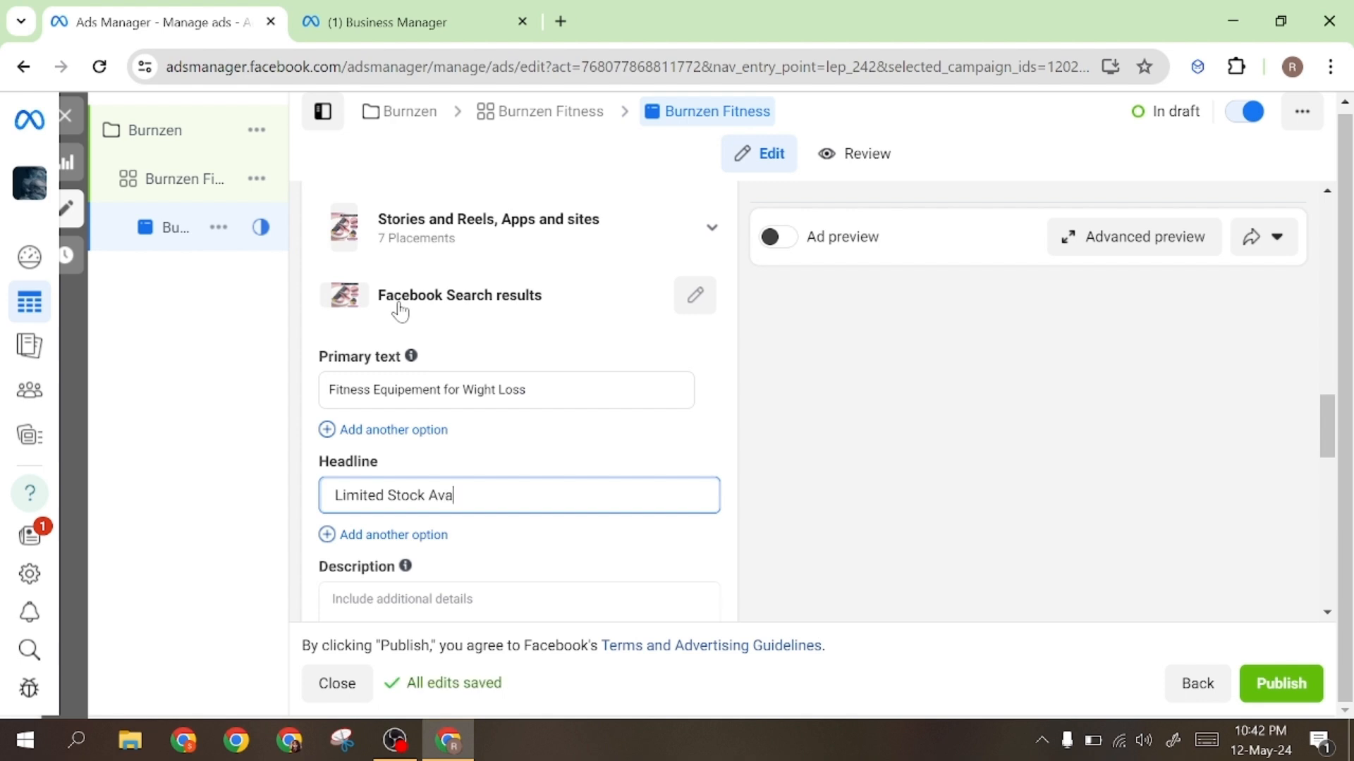
type("ila")
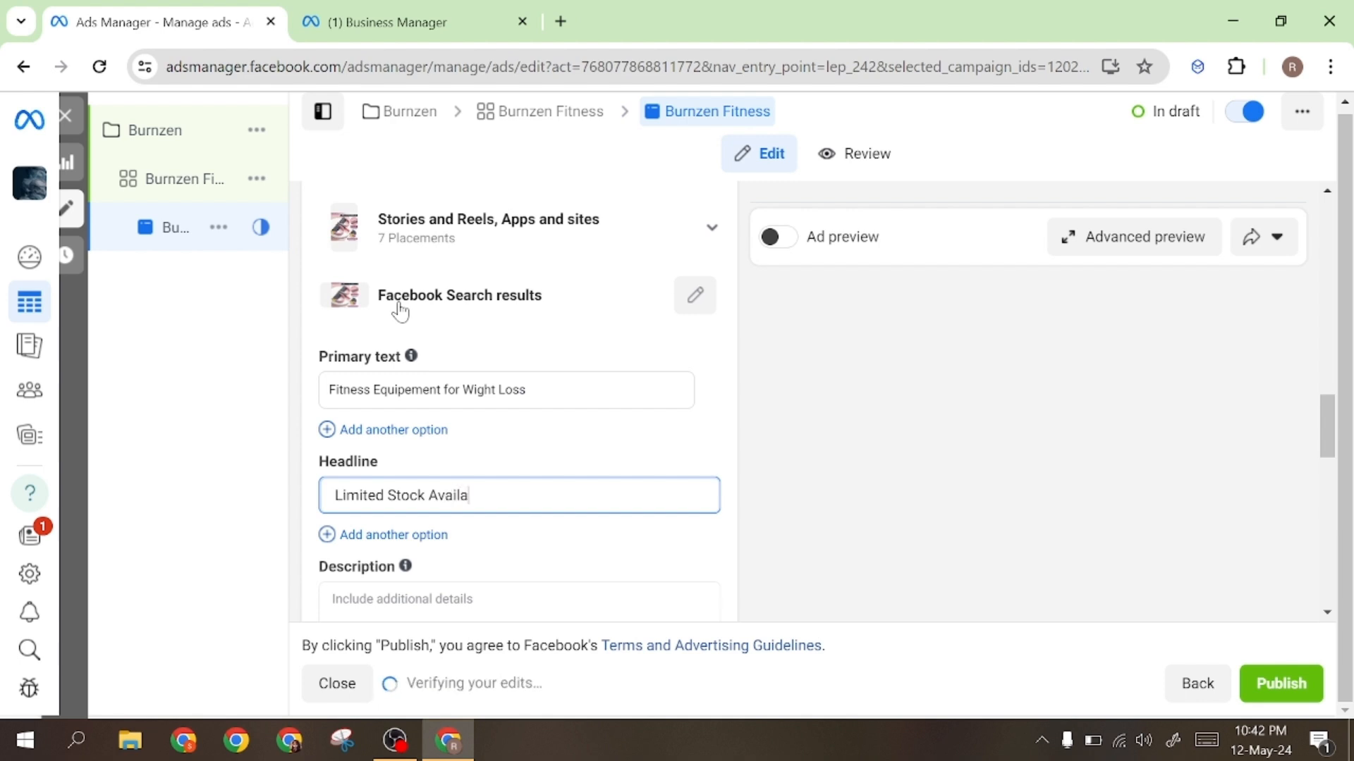
type("ble | Book your or")
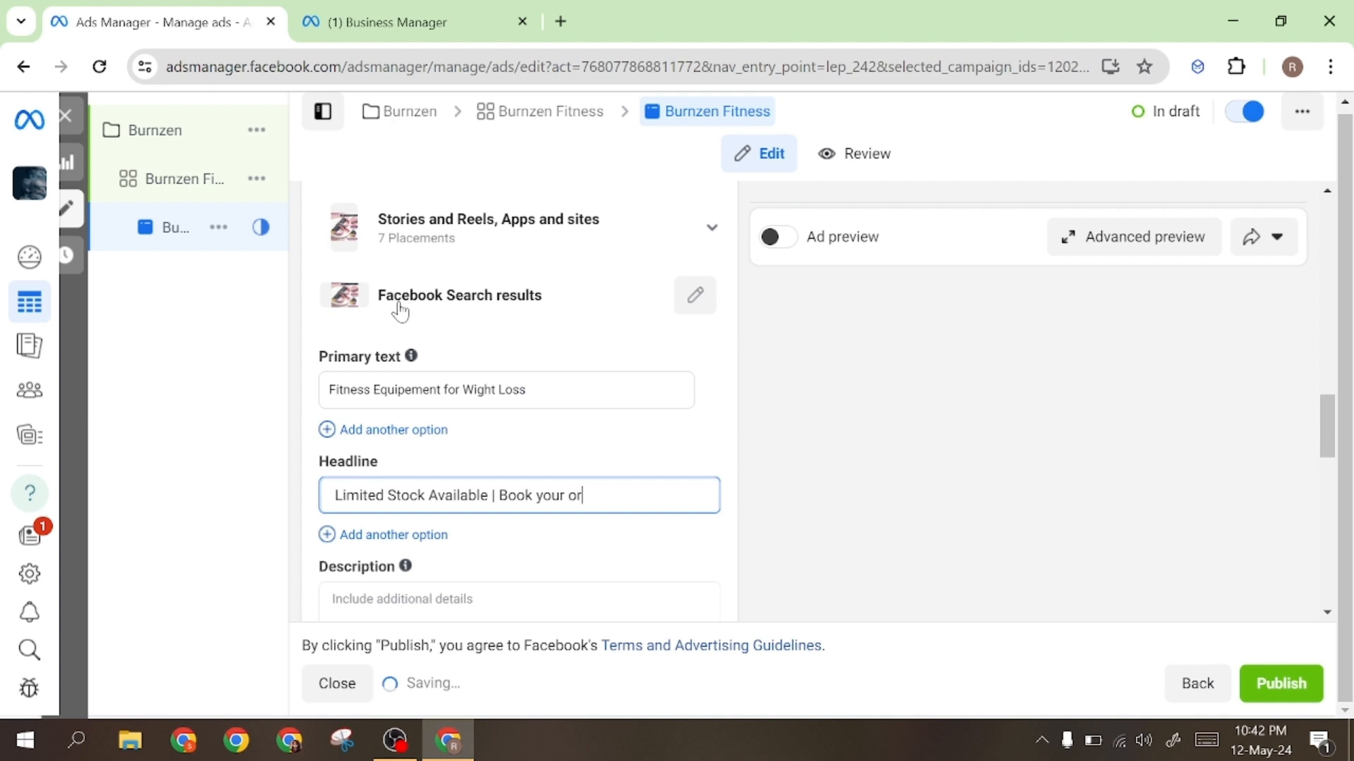
type("der")
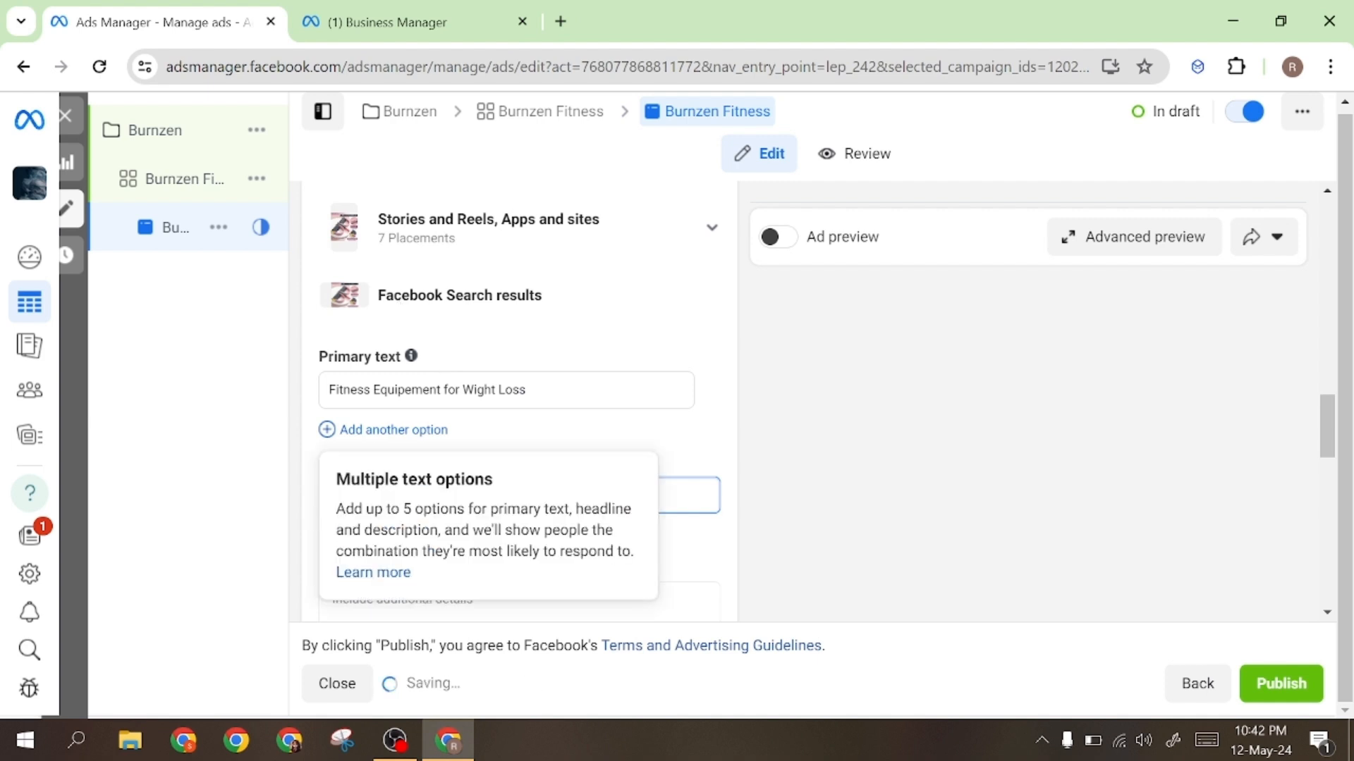
Set the ad's description to "Fitness Equipement for Wight Loss Avaliable at a reasonable price".
scroll(735, 454, "down", 2)
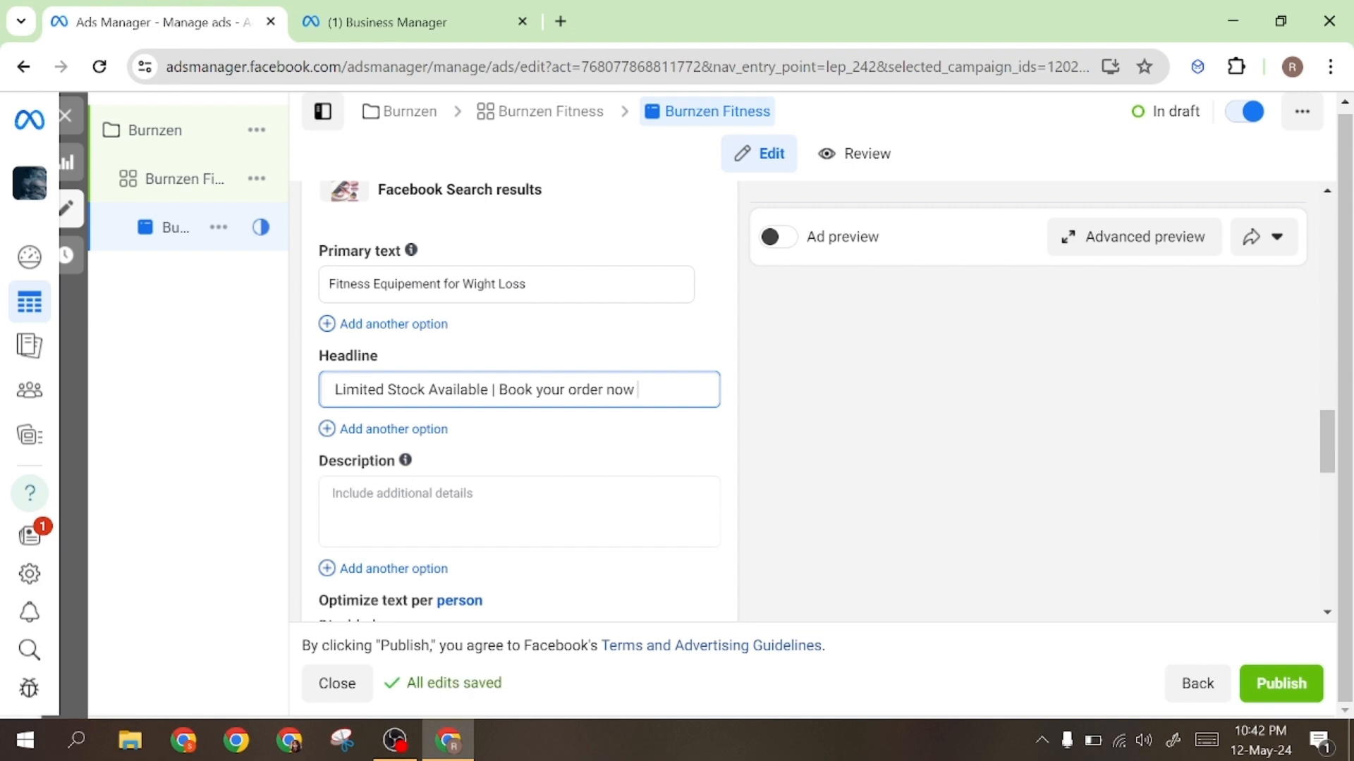
left_click(367, 481)
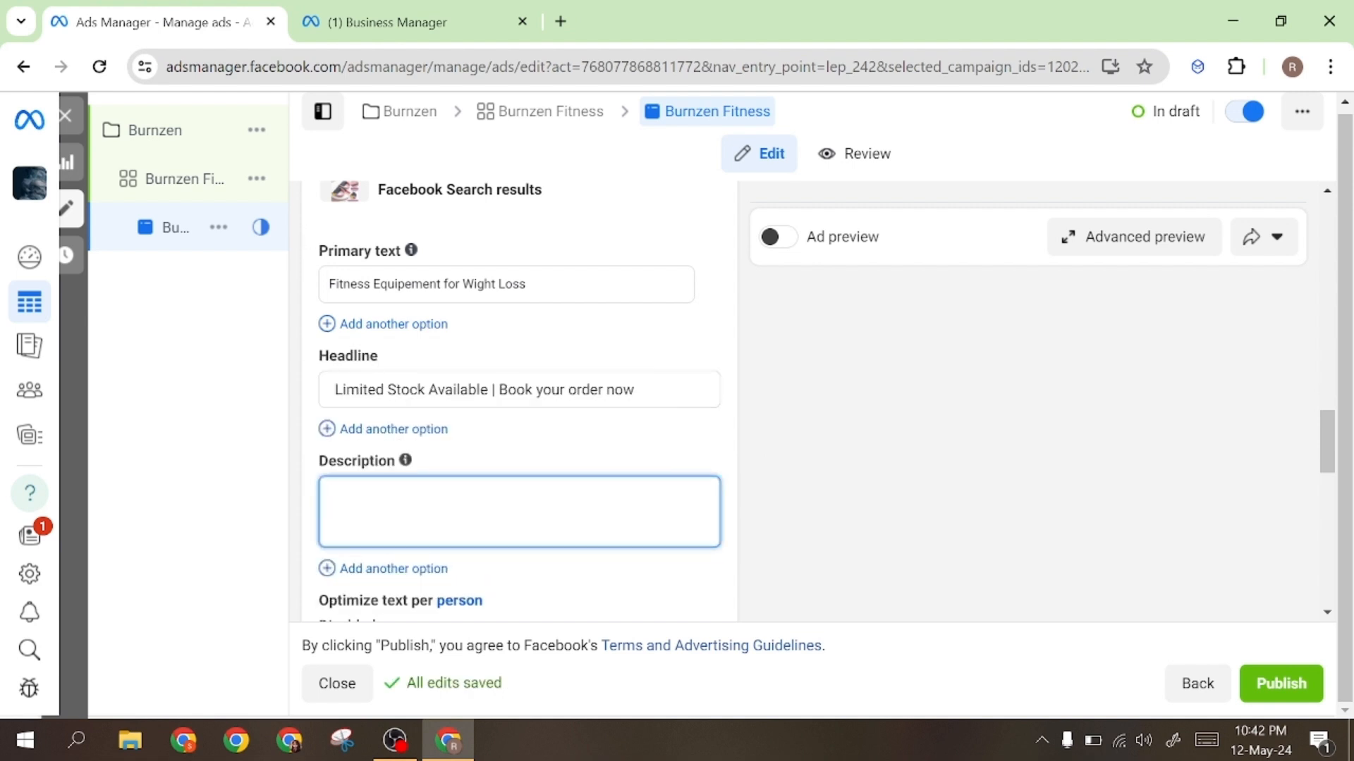
type("Fitness Equipement for Wight Loss")
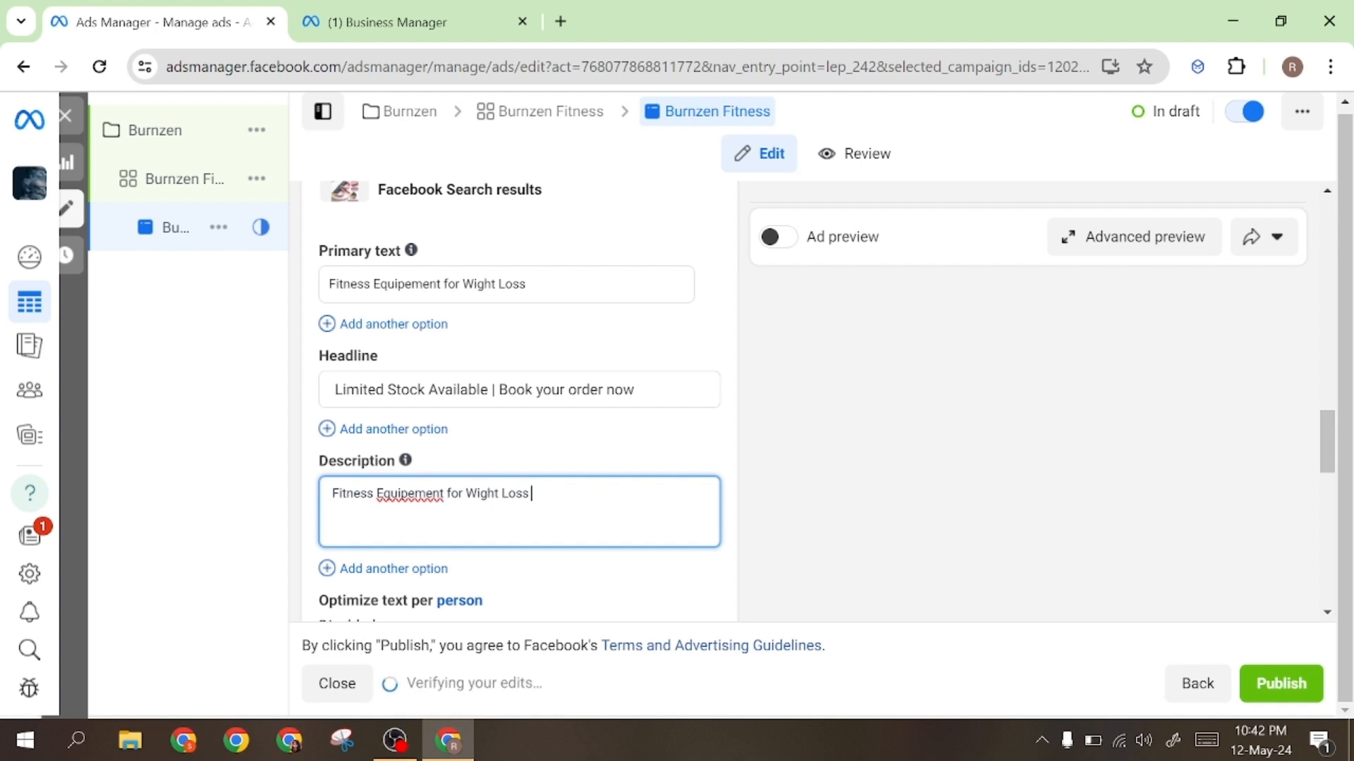
type("Avaliabl at a ra")
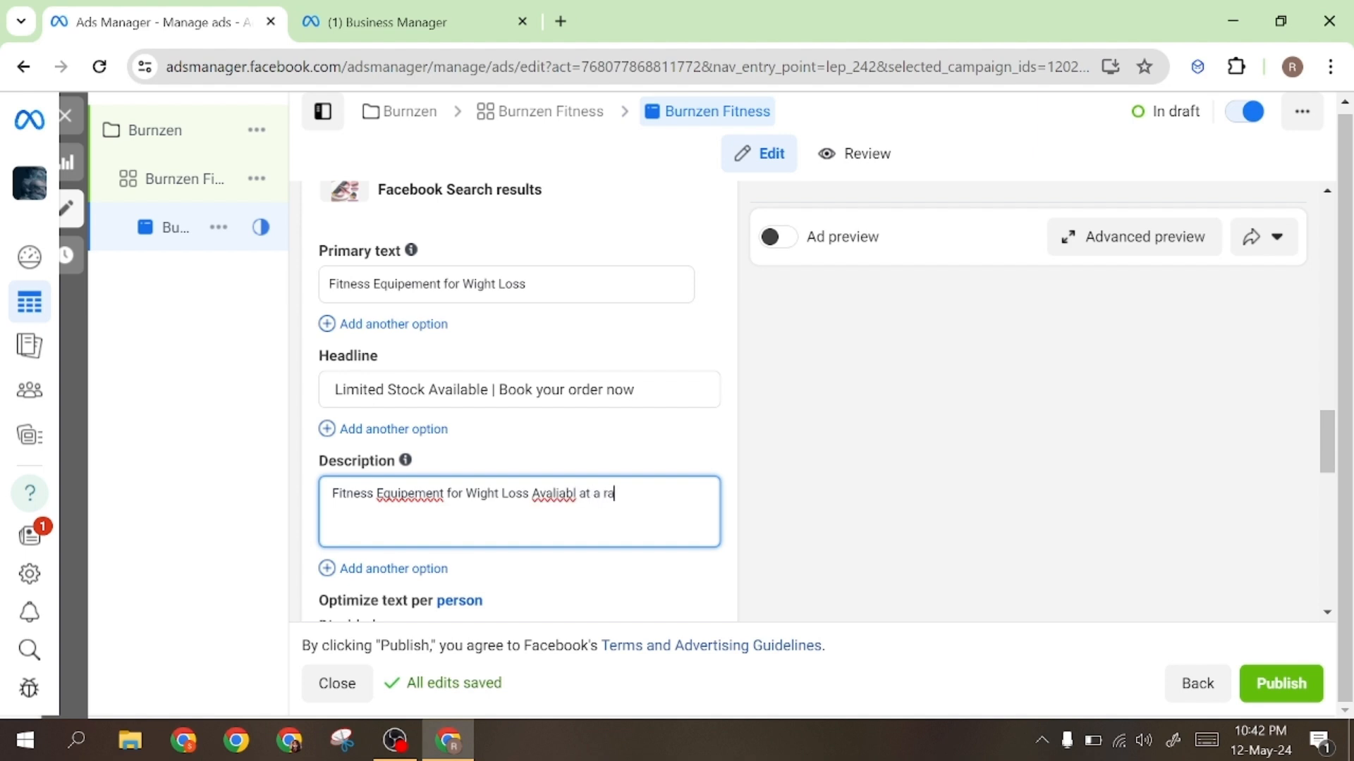
type("e p")
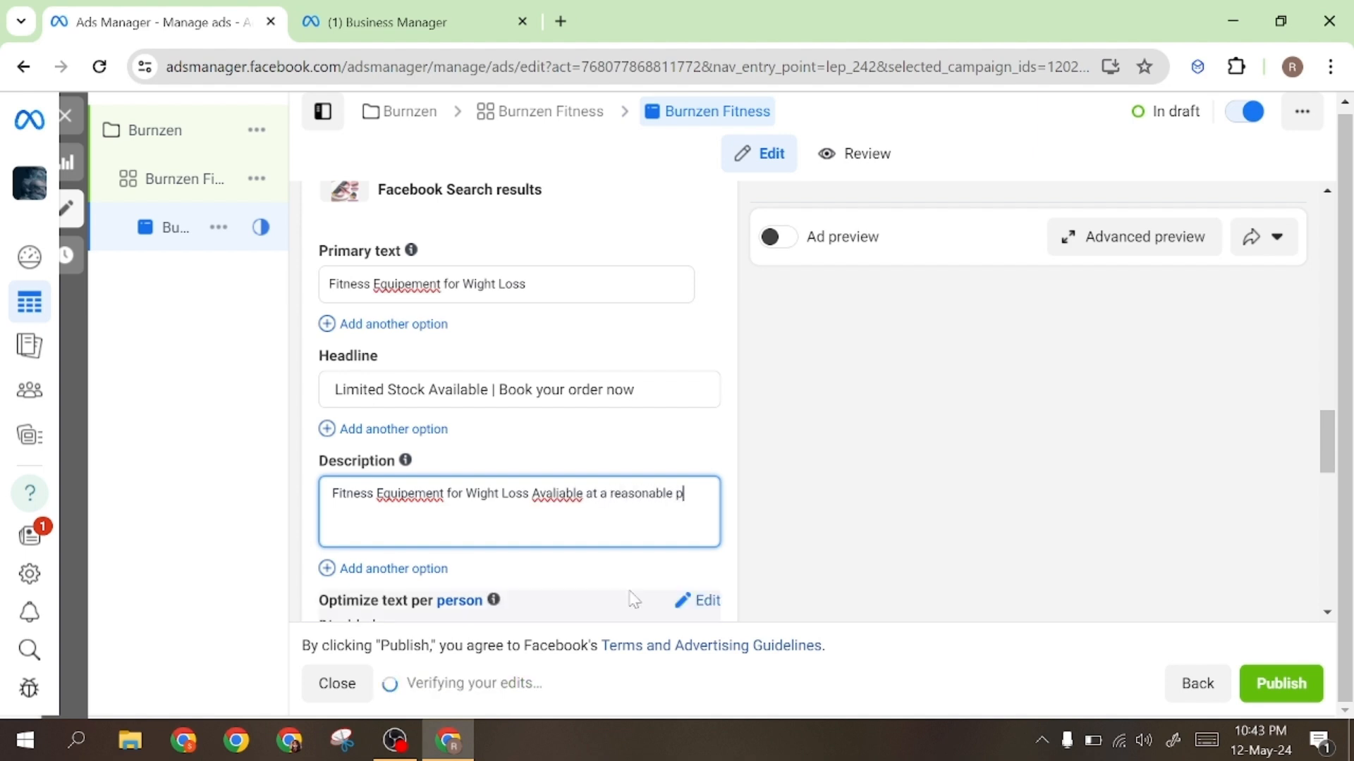
type("ri")
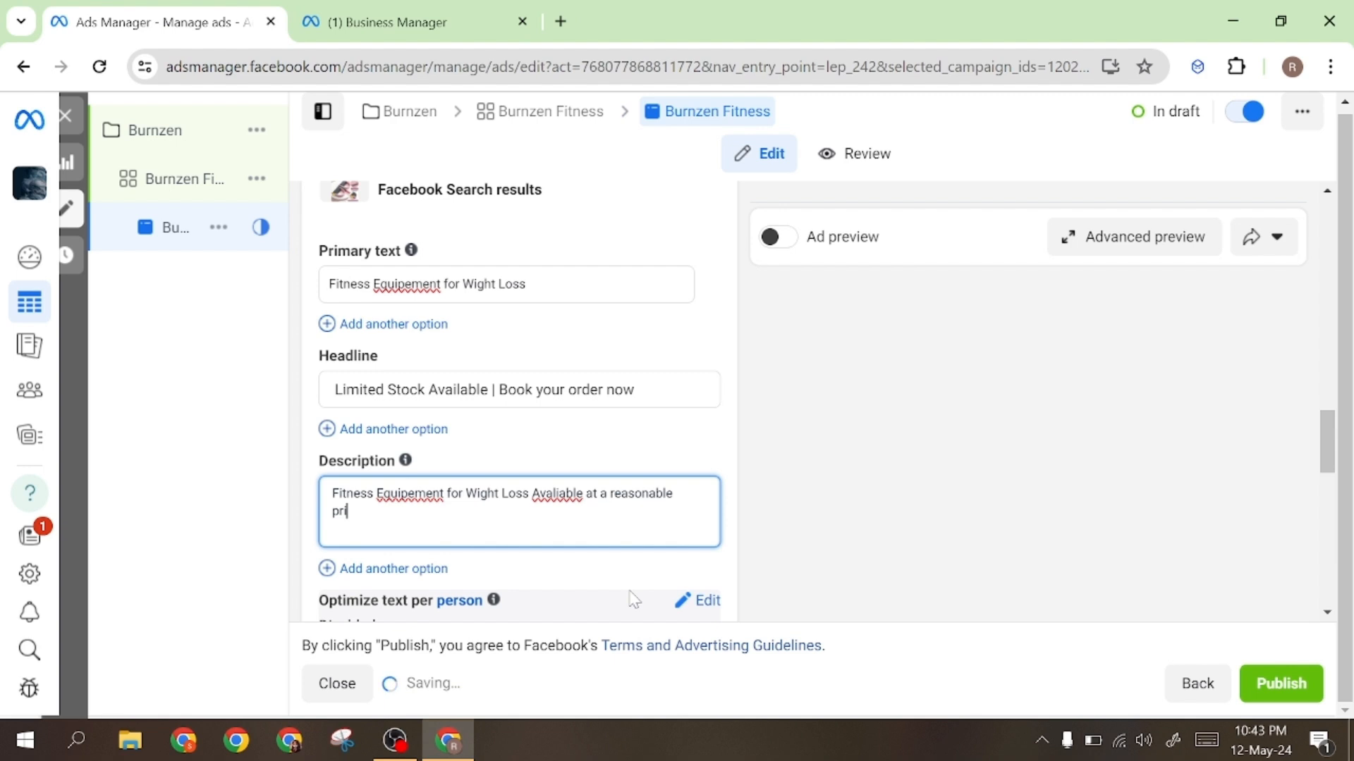
type("s")
key("BackSpace")
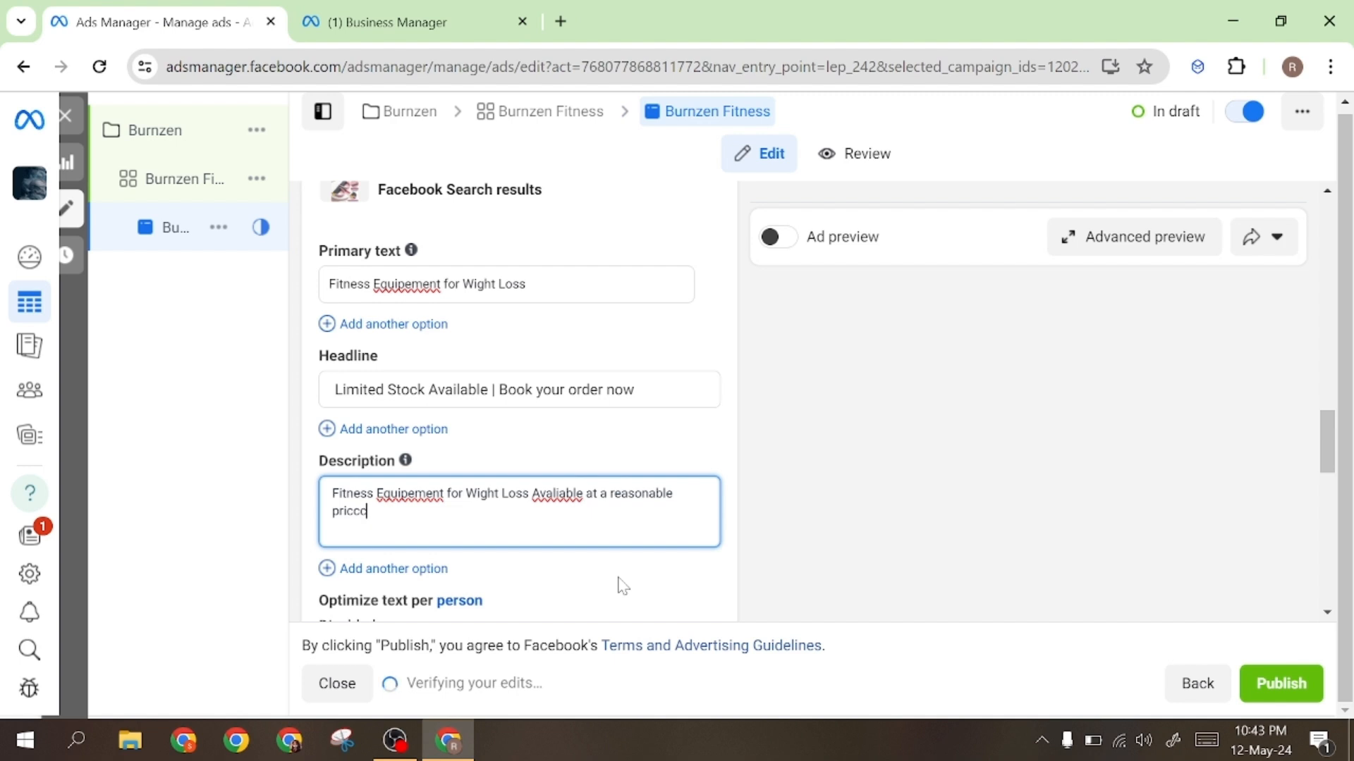
type("ee")
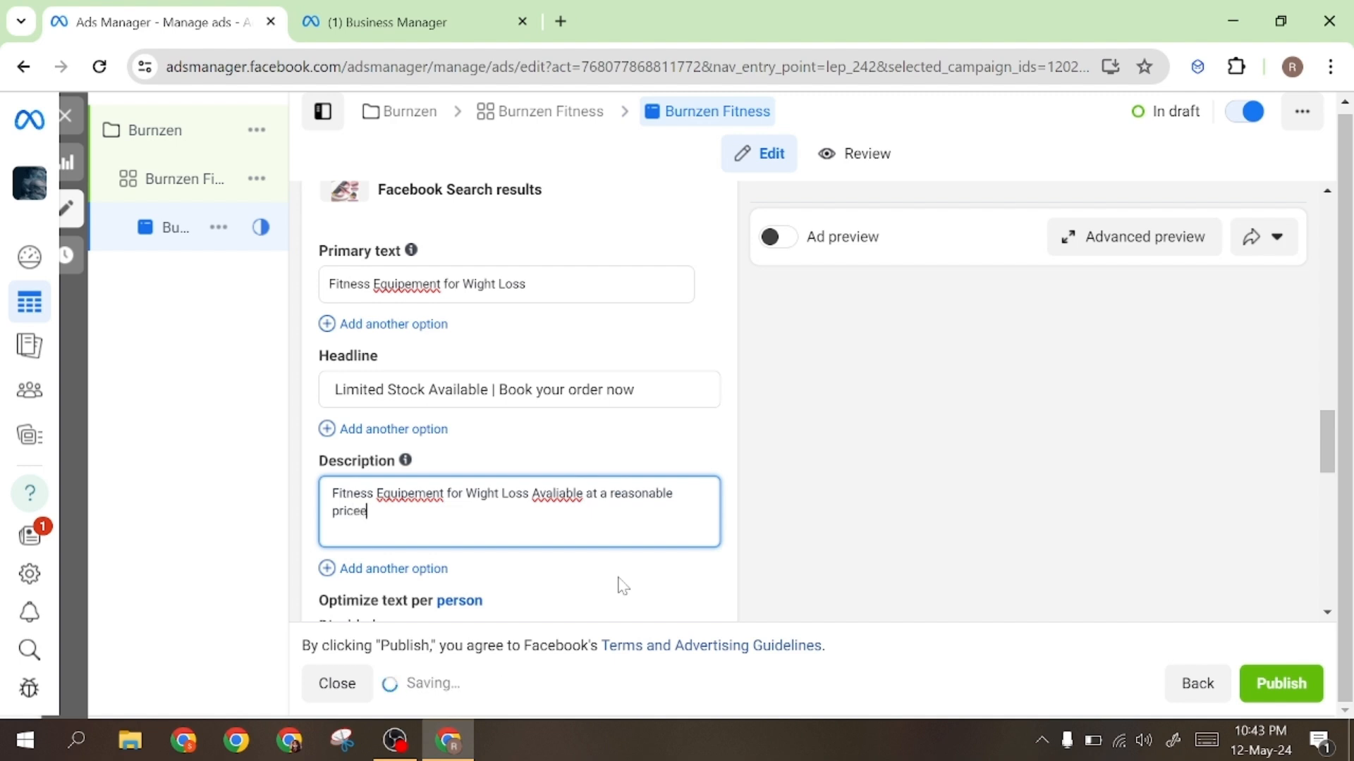
type("e")
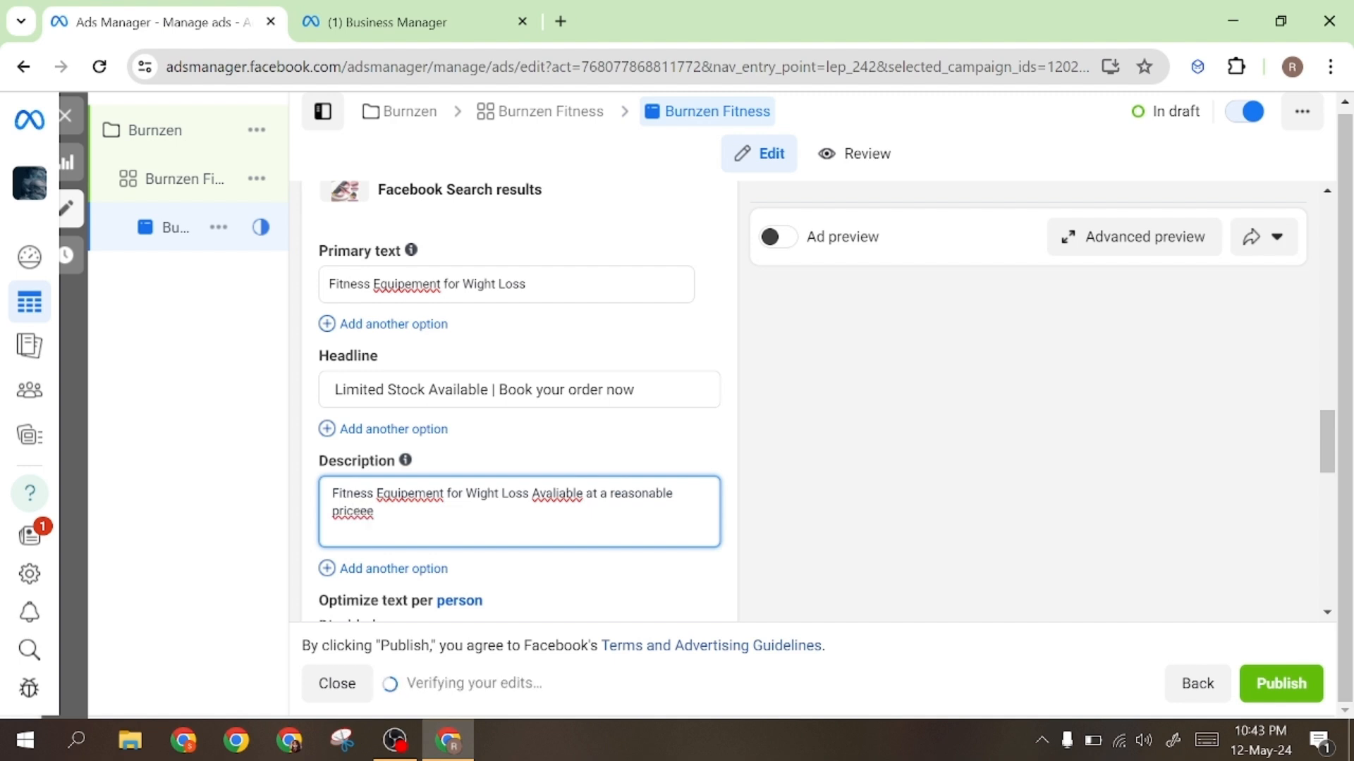
key("BackSpace")
key("BackSpace")
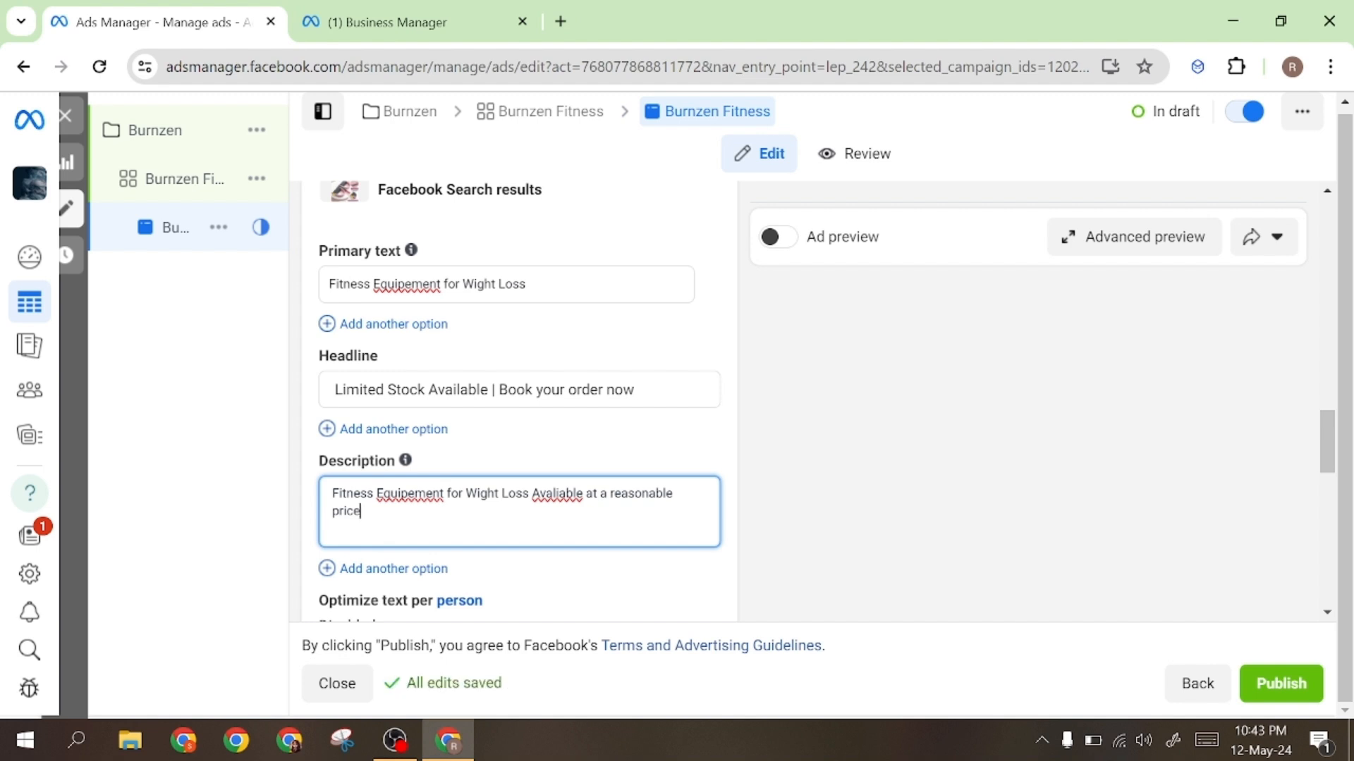
Review the ad's media placements and texts, and keep Send message as the call to action.
scroll(493, 484, "down", 1)
scroll(372, 357, "down", 1)
scroll(372, 357, "up", 3)
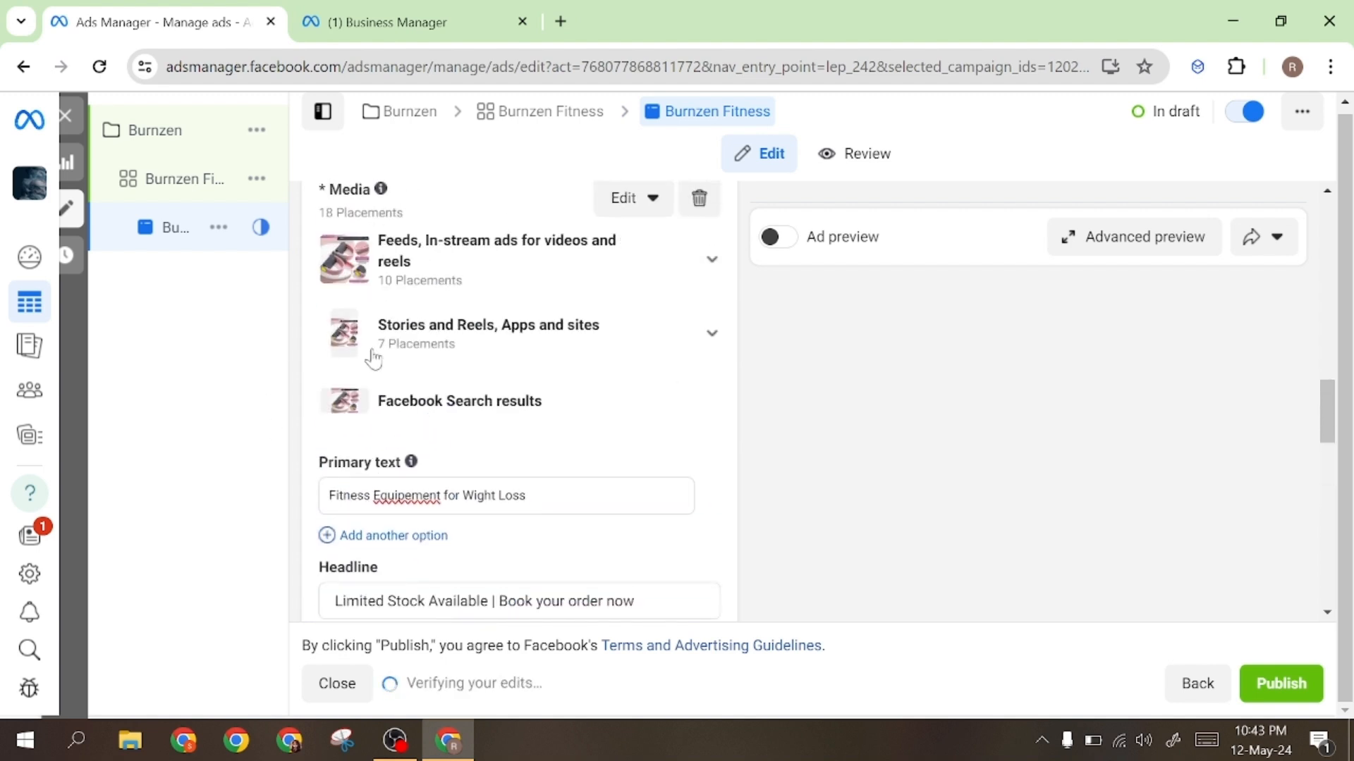
scroll(372, 357, "down", 1)
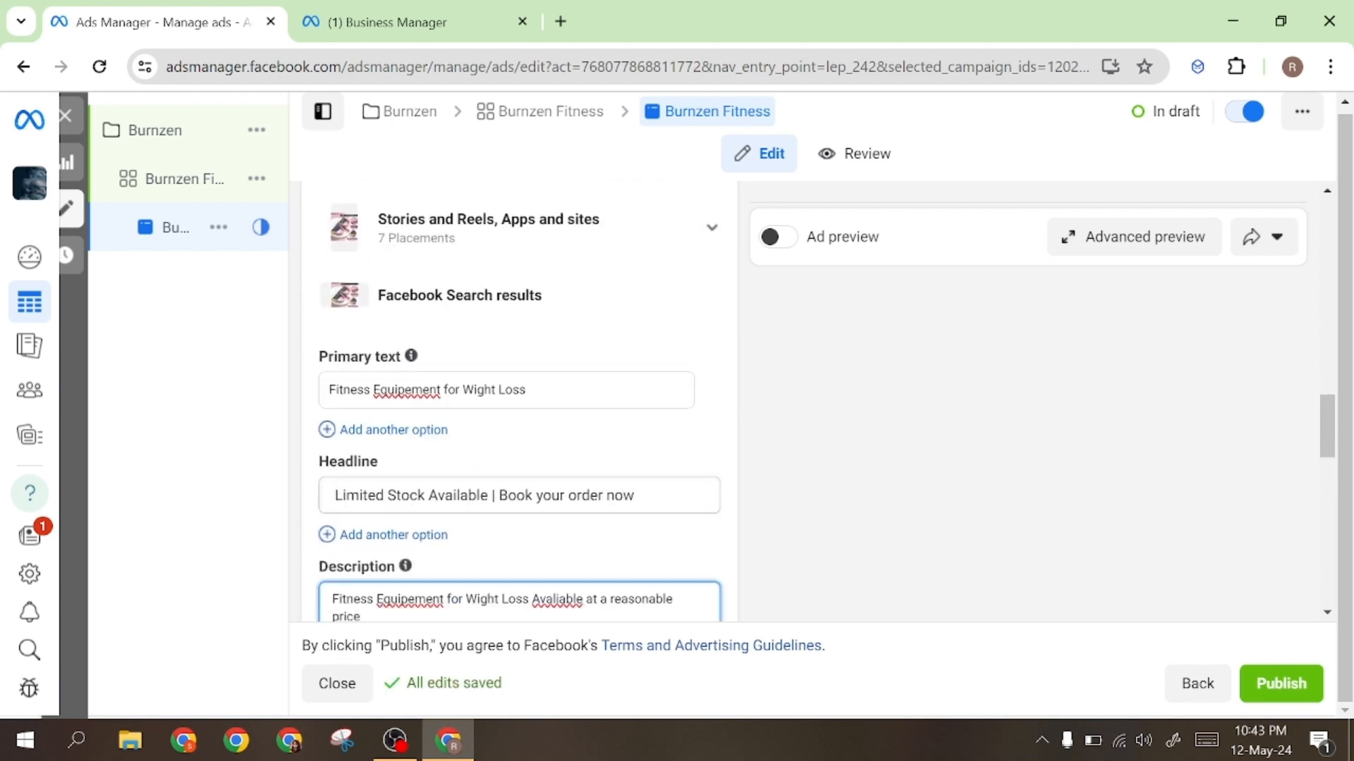
scroll(387, 402, "up", 3)
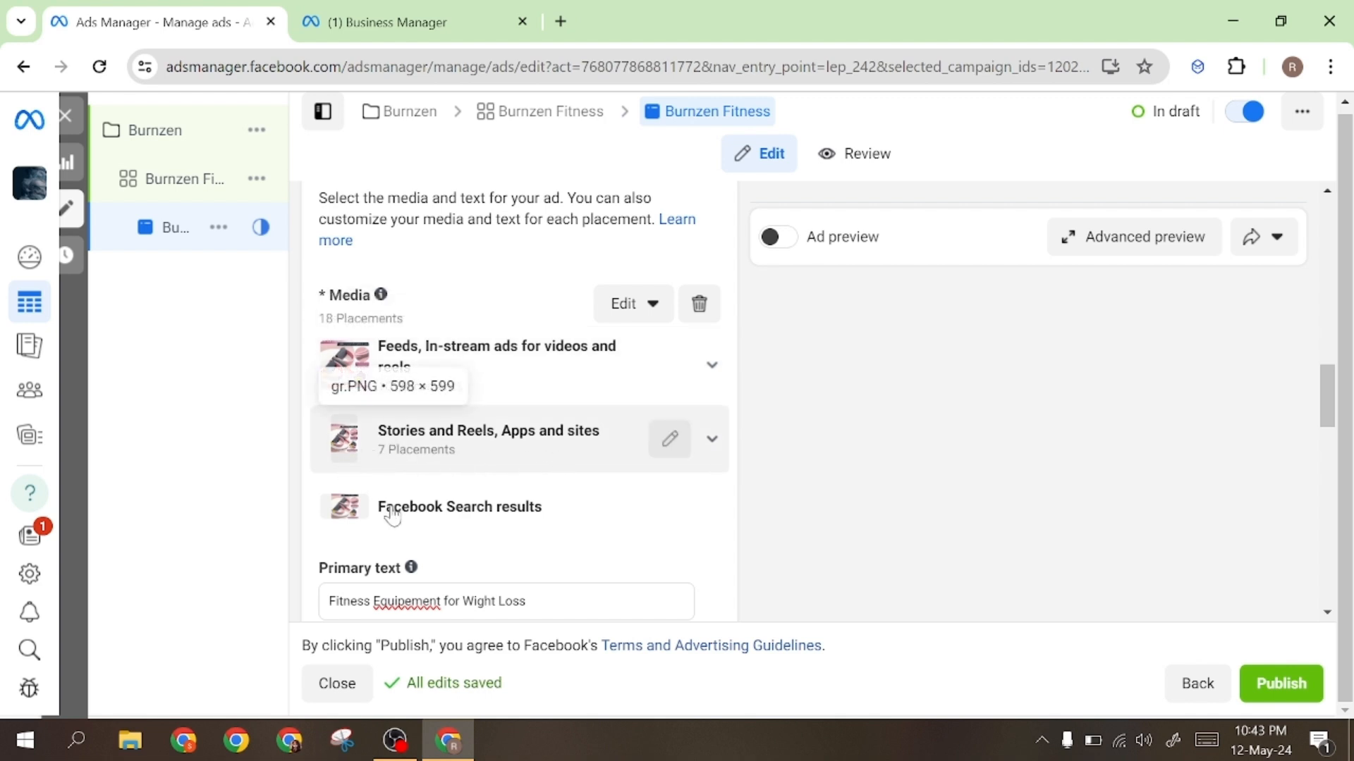
scroll(398, 515, "down", 6)
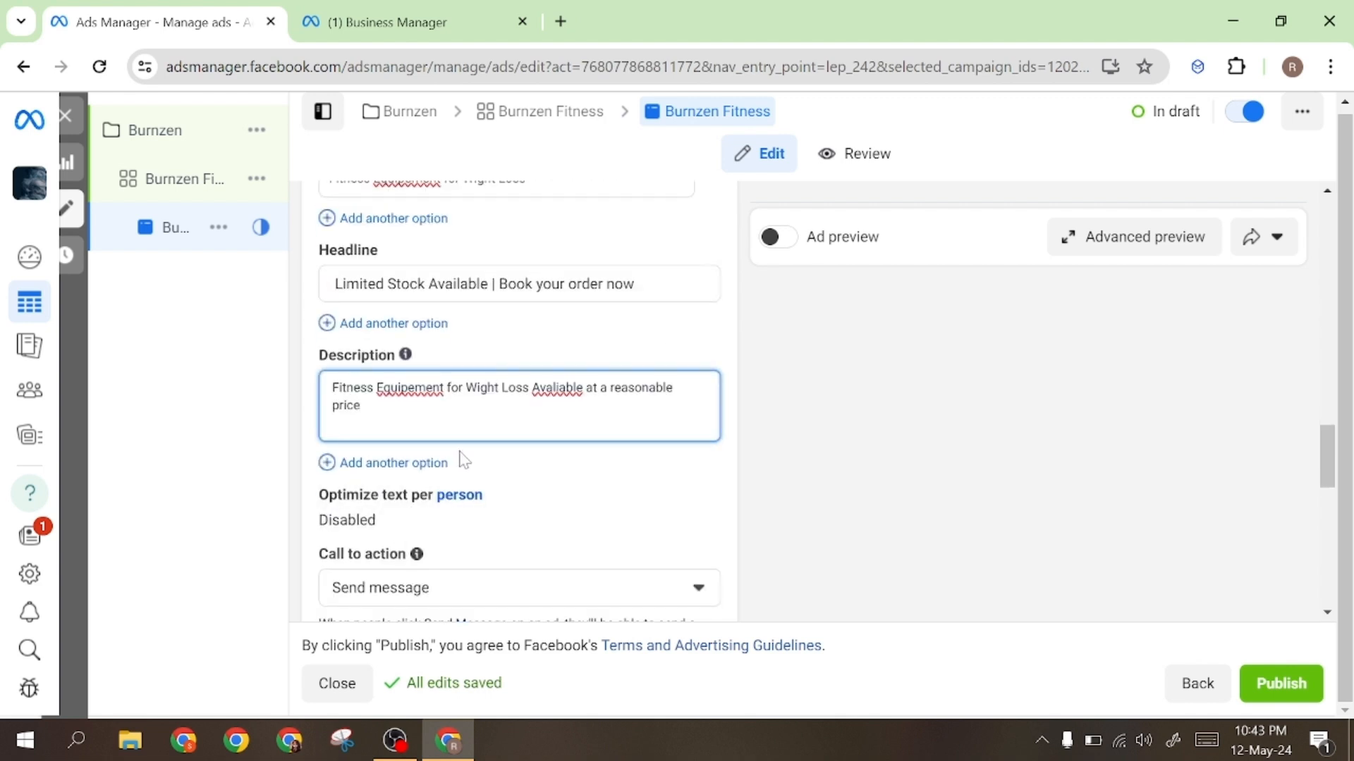
scroll(464, 462, "down", 3)
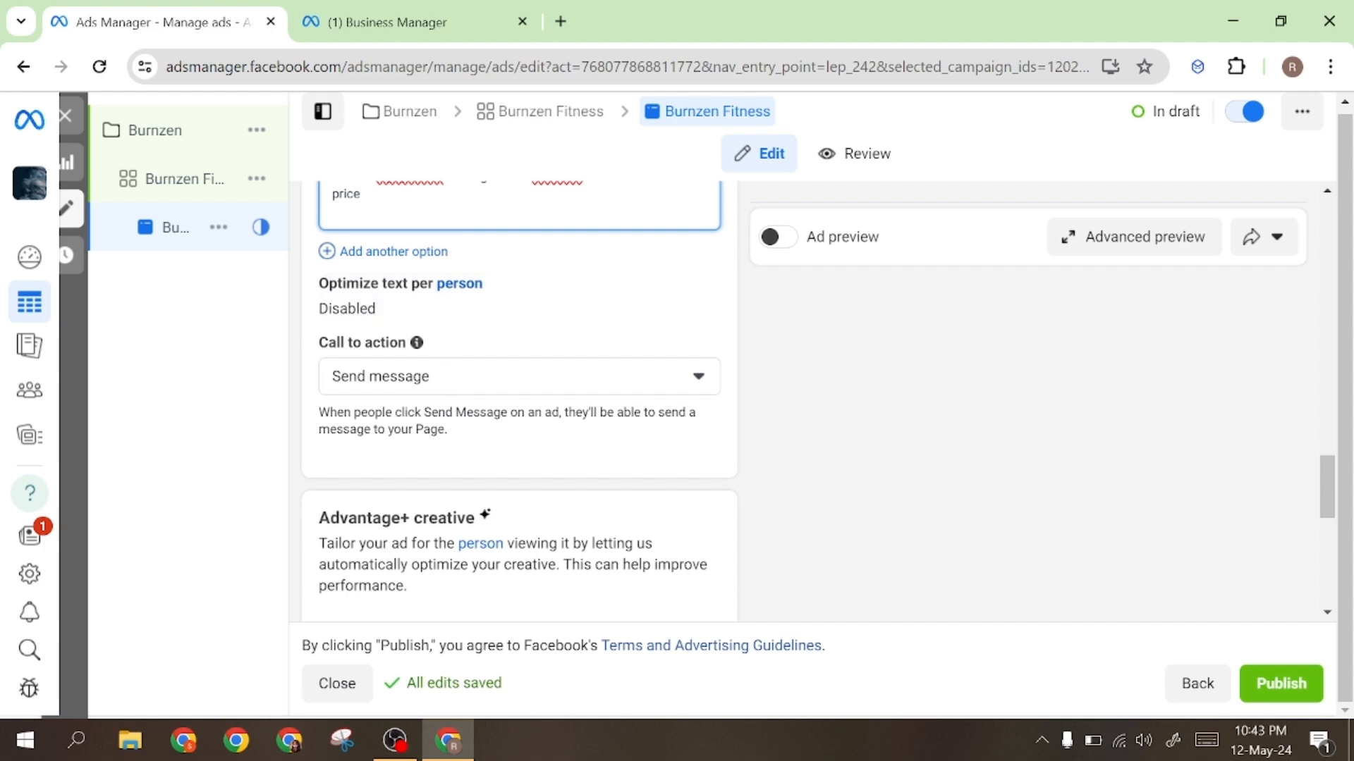
left_click(389, 381)
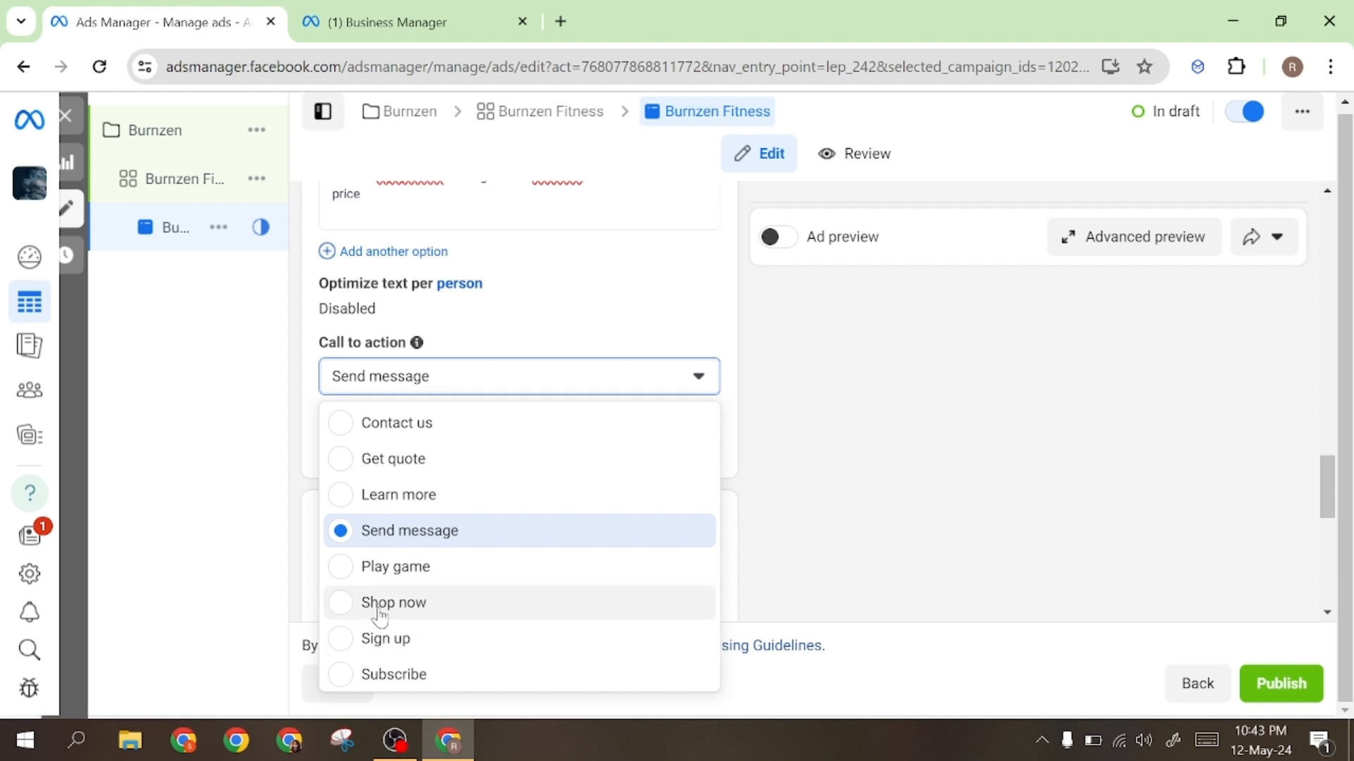
left_click(417, 535)
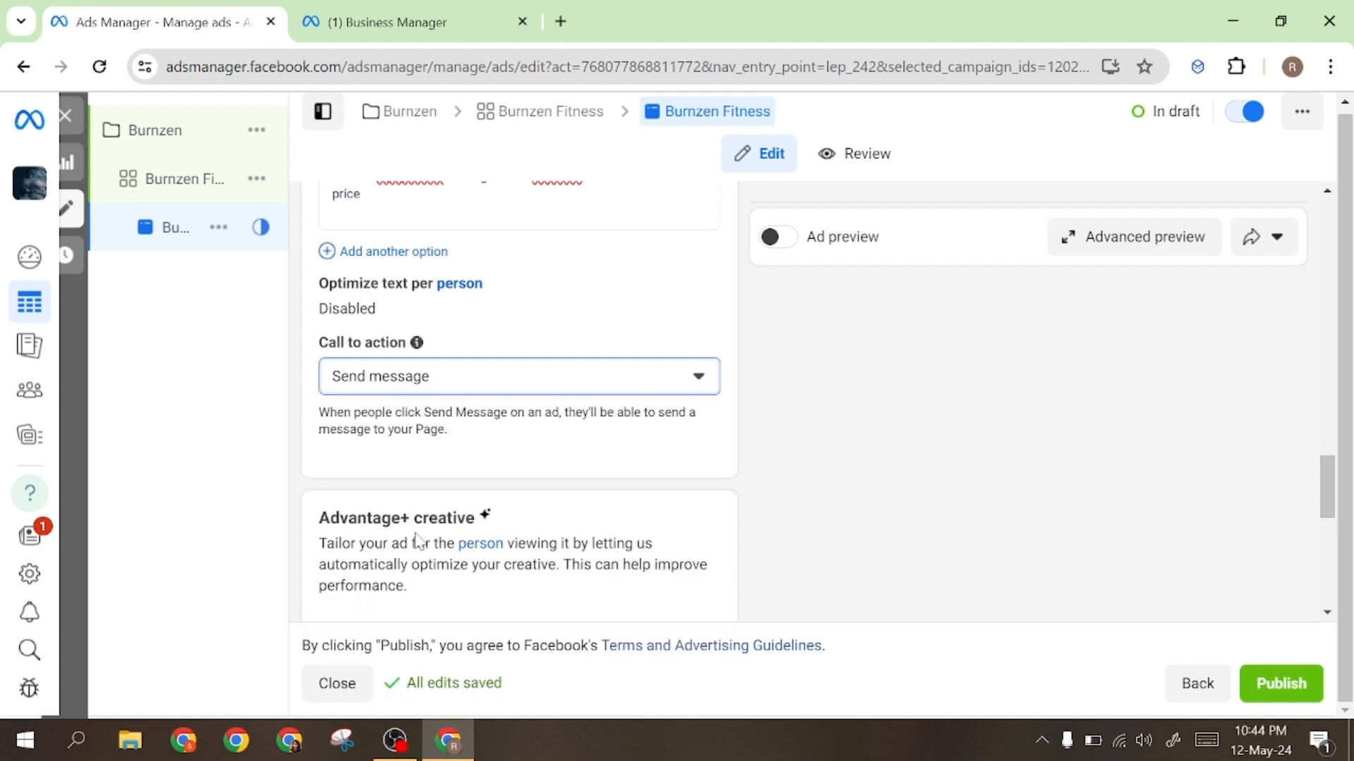
Look through the Advantage+ creative and Tracking sections down to the URL parameters, leaving the parameters empty.
scroll(379, 466, "down", 1)
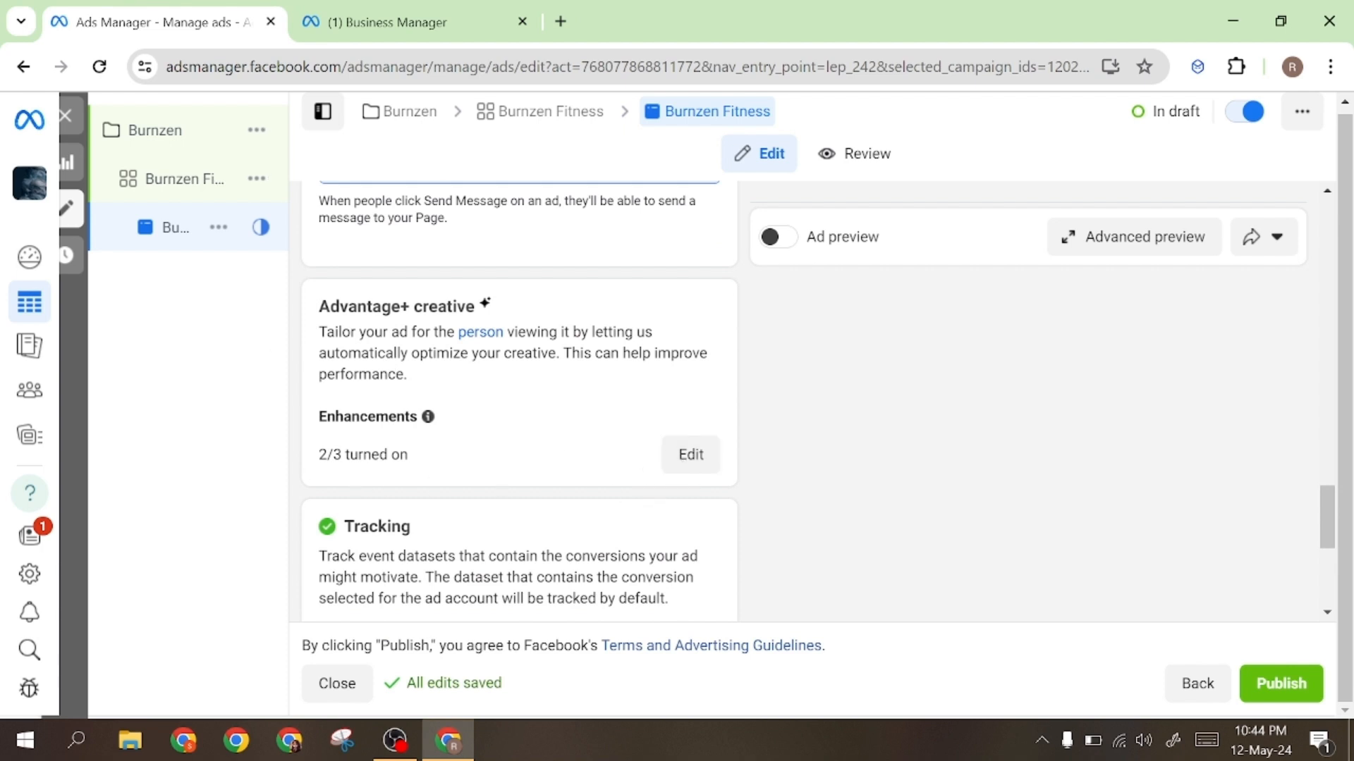
scroll(380, 504, "down", 3)
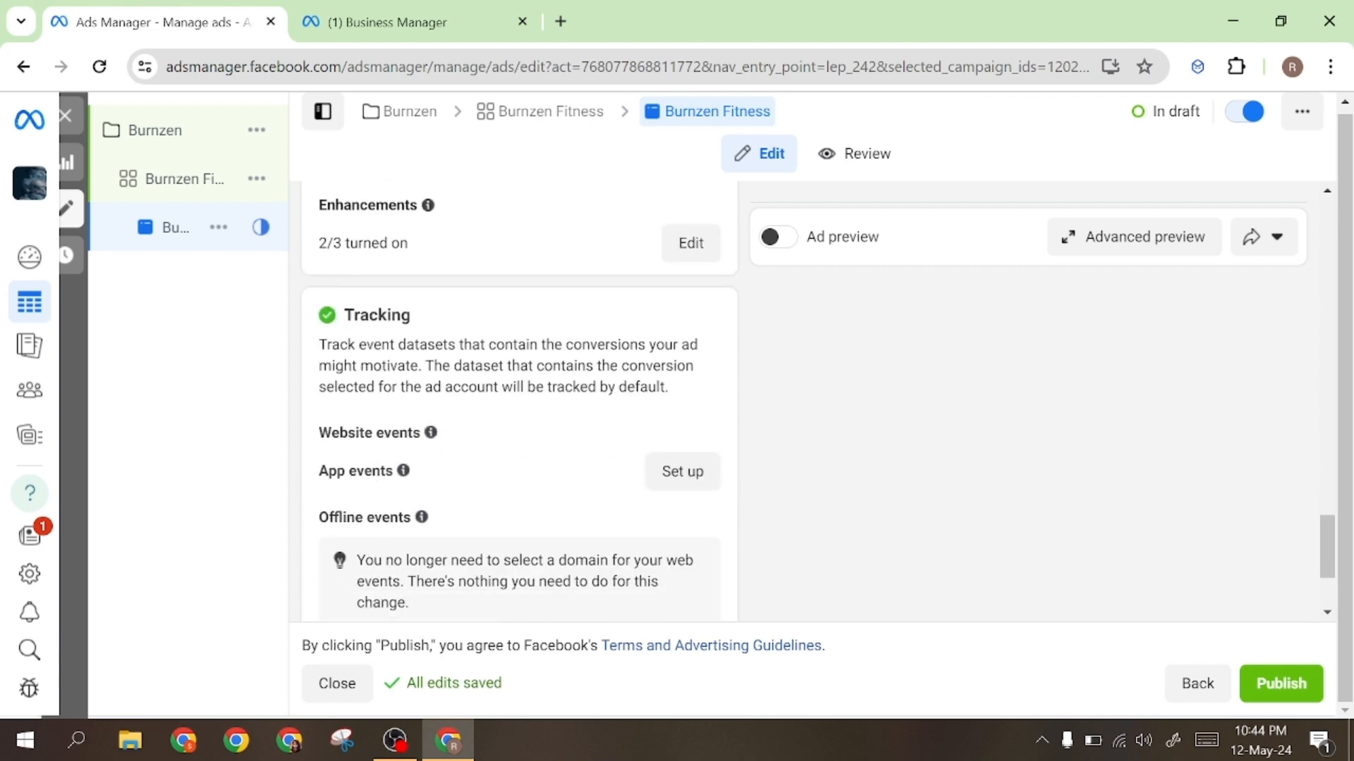
double_click(411, 318)
scroll(457, 438, "down", 3)
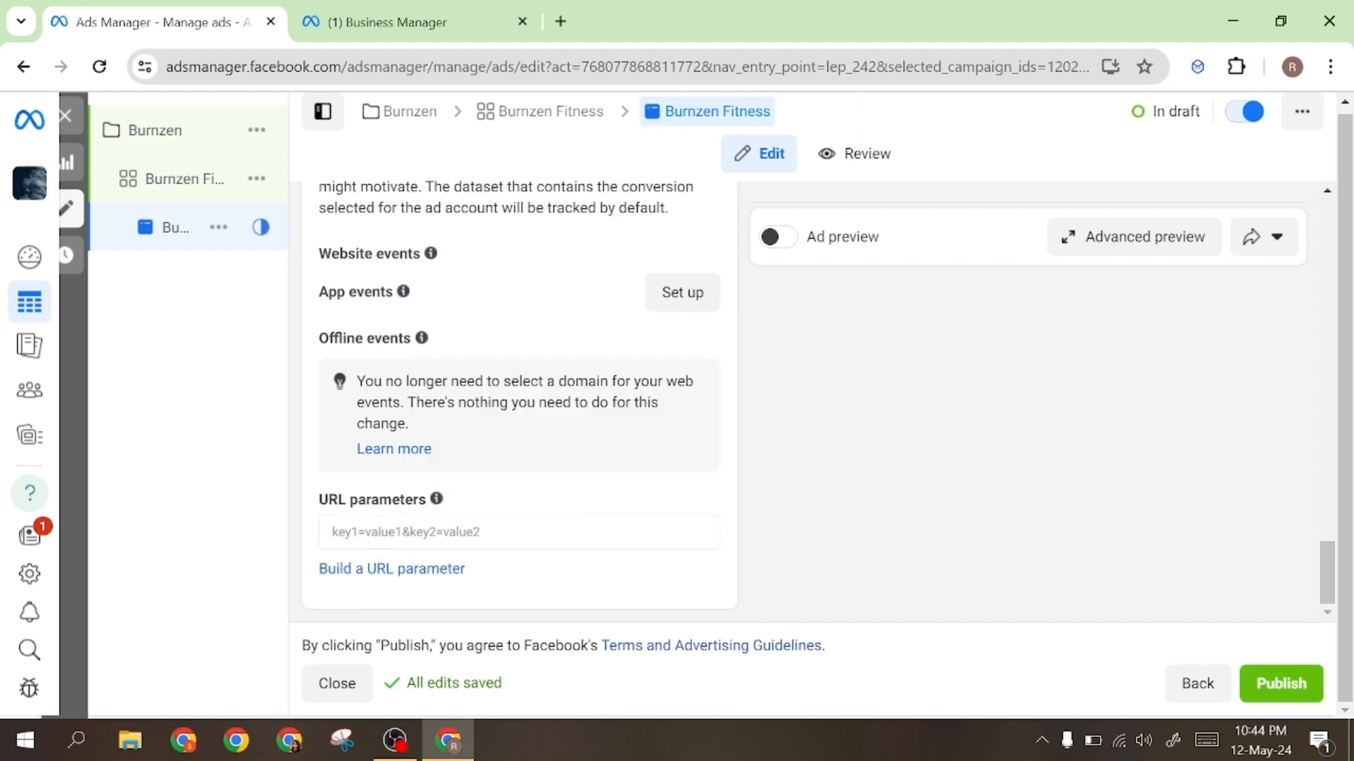
left_click(374, 533)
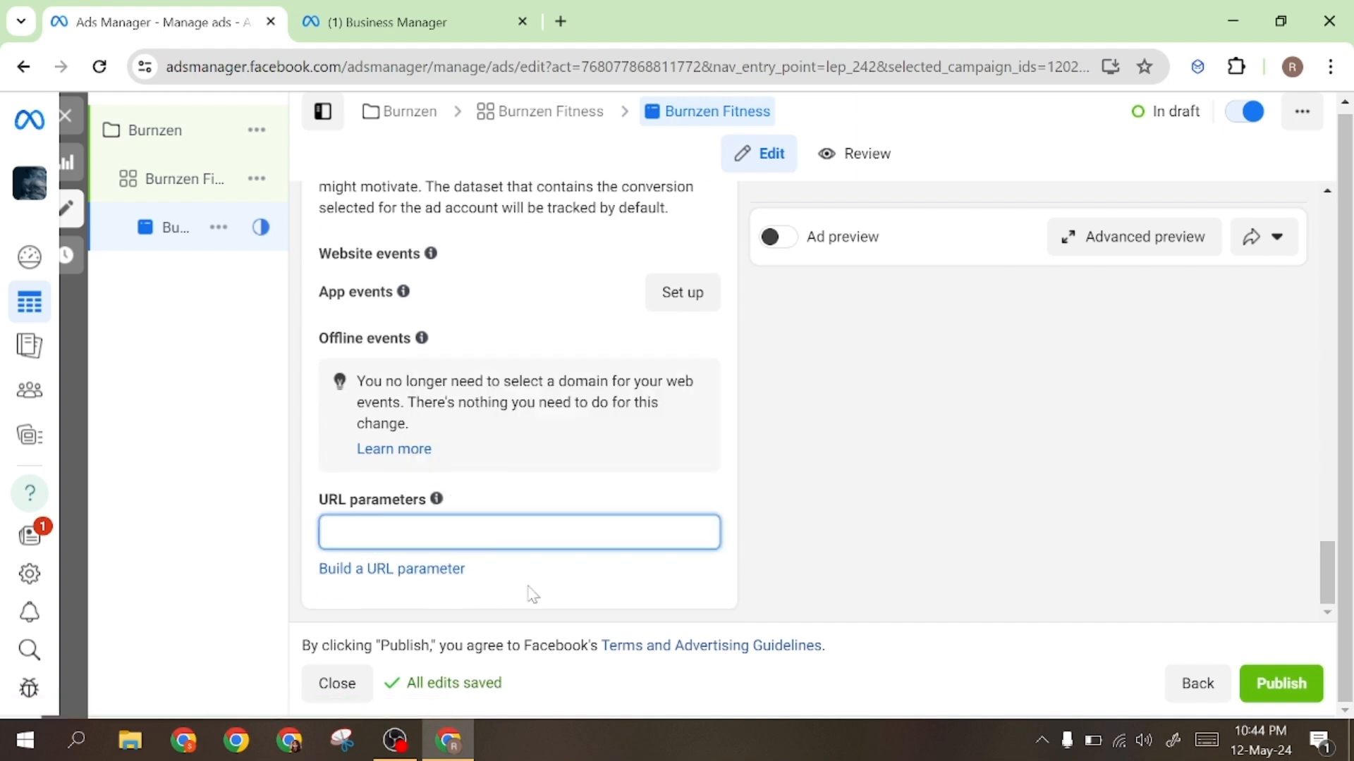
left_click(500, 594)
Turn on the ad preview and look back over the ad creative and format settings.
scroll(741, 568, "up", 15)
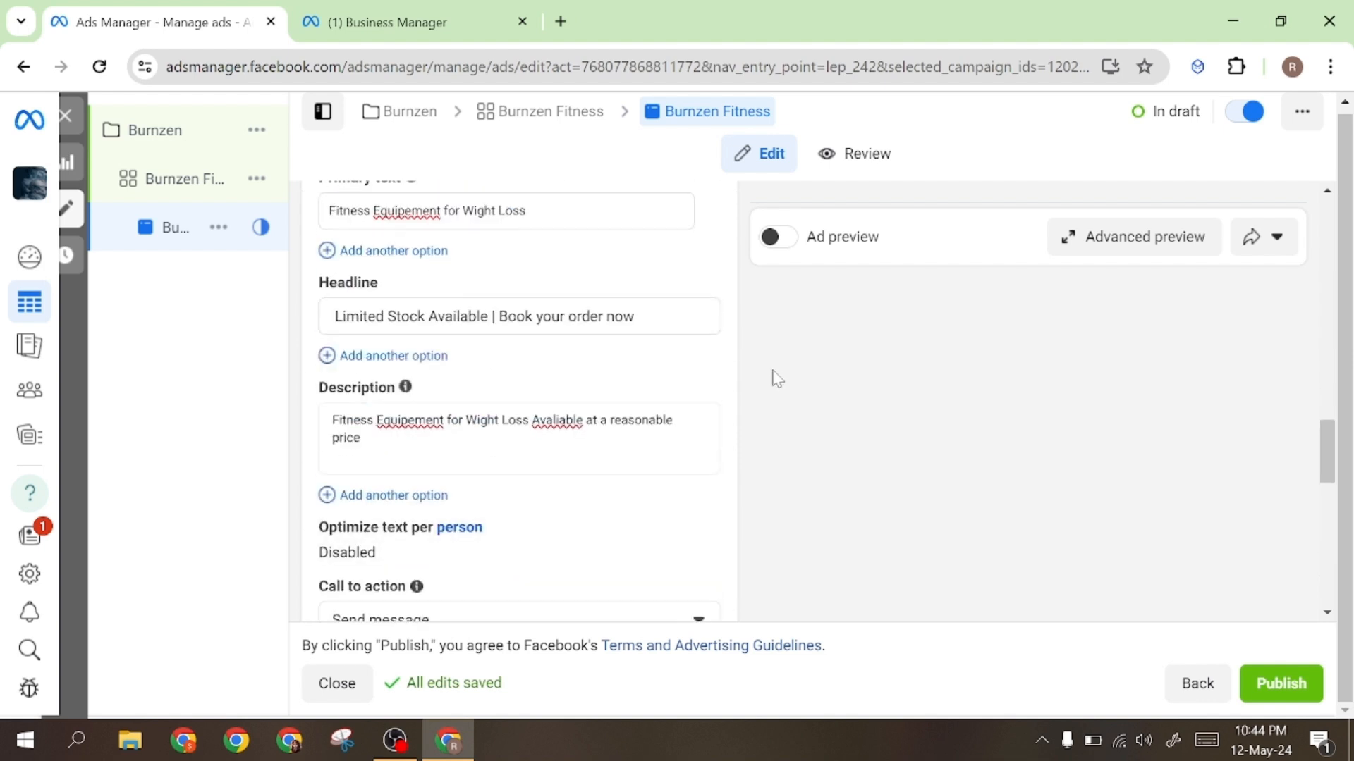
left_click(788, 242)
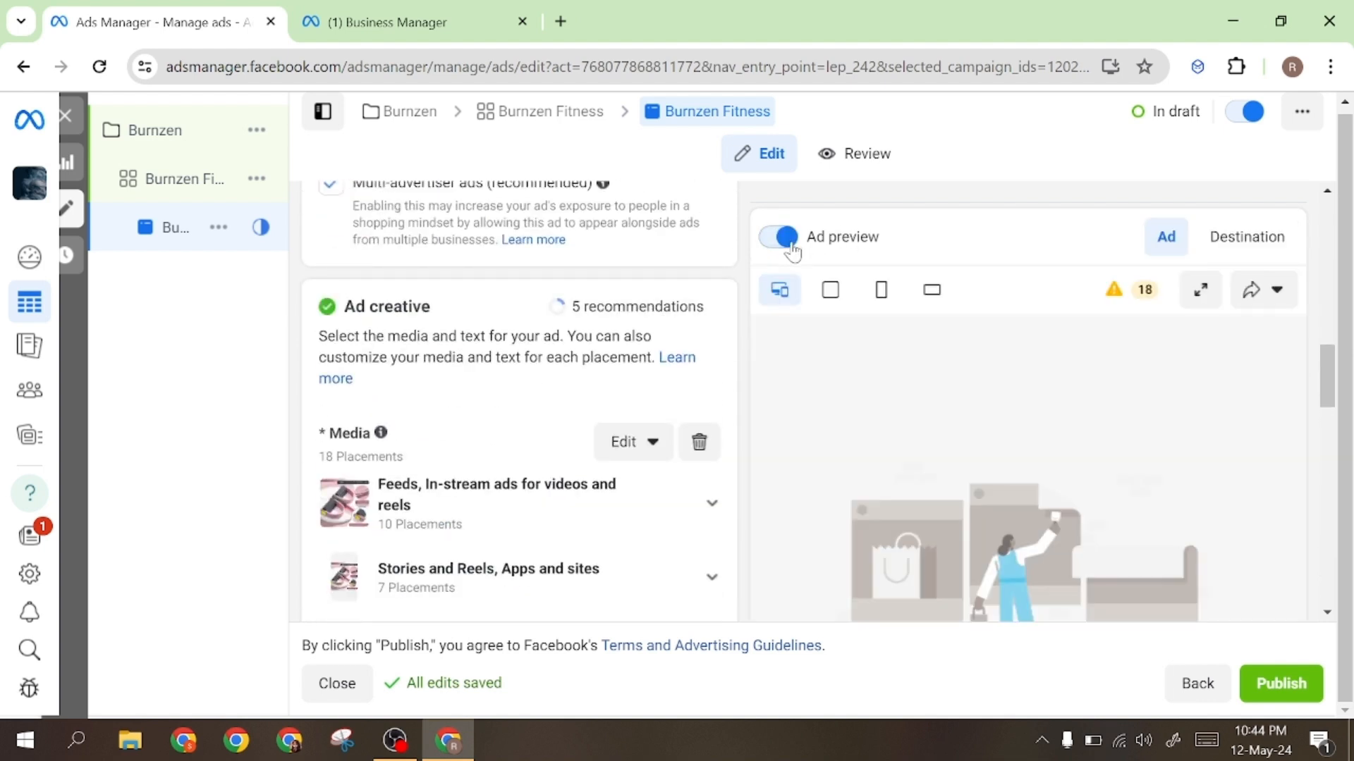
scroll(917, 536, "down", 5)
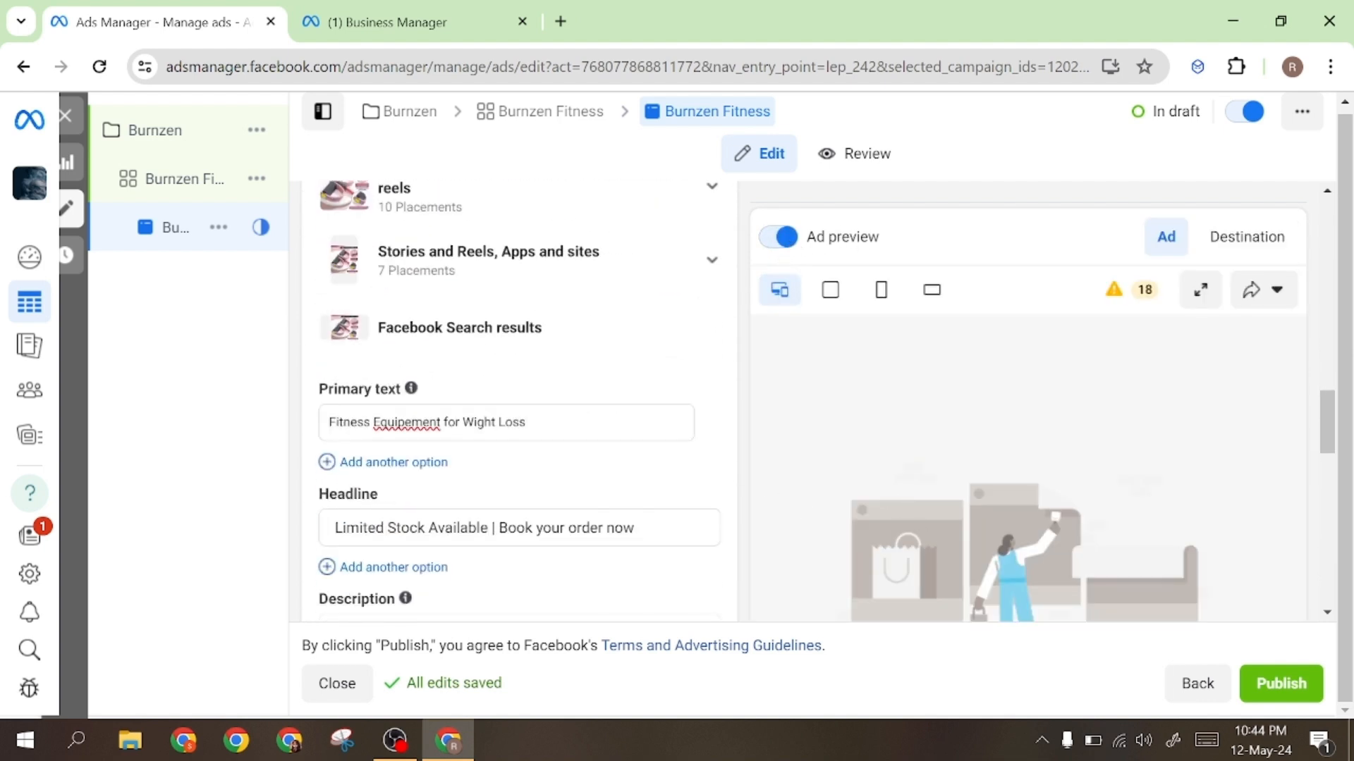
scroll(656, 366, "up", 6)
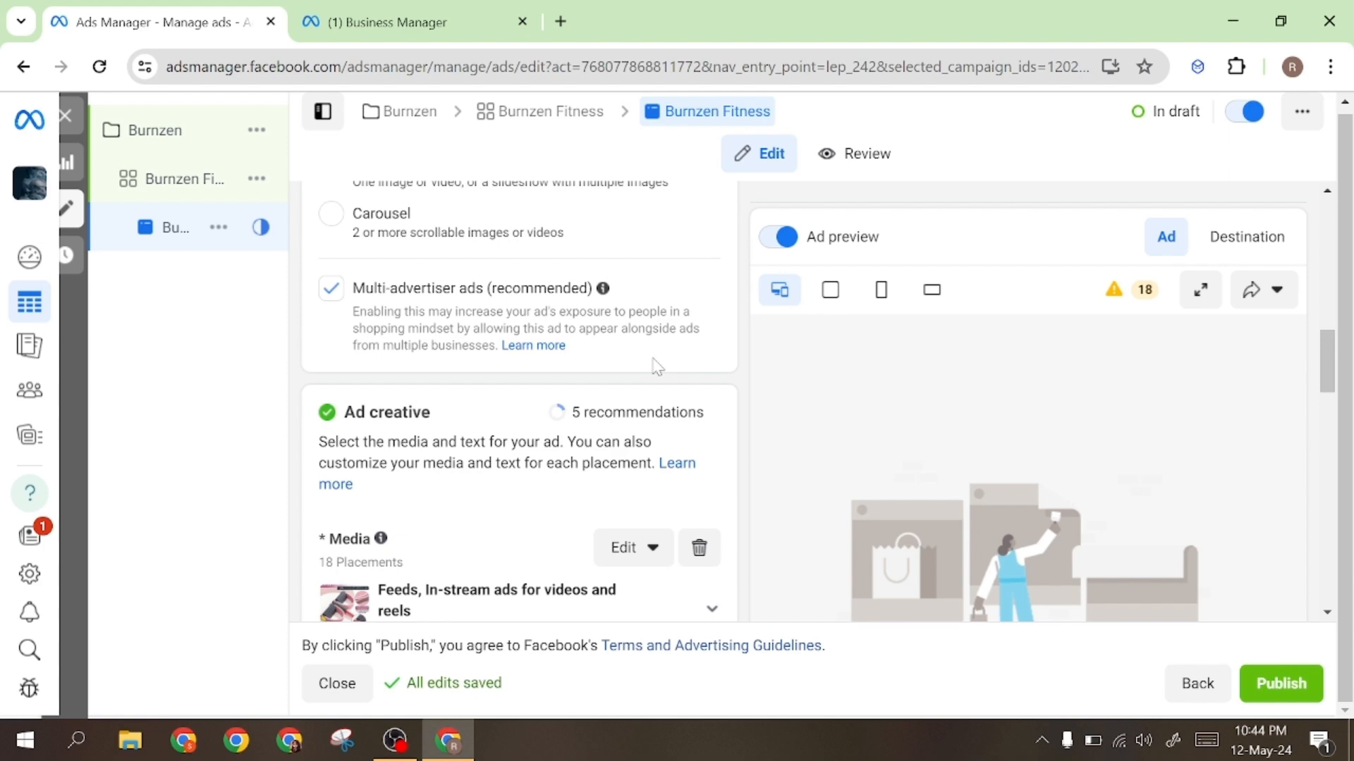
left_click_drag(1326, 377, 1326, 278)
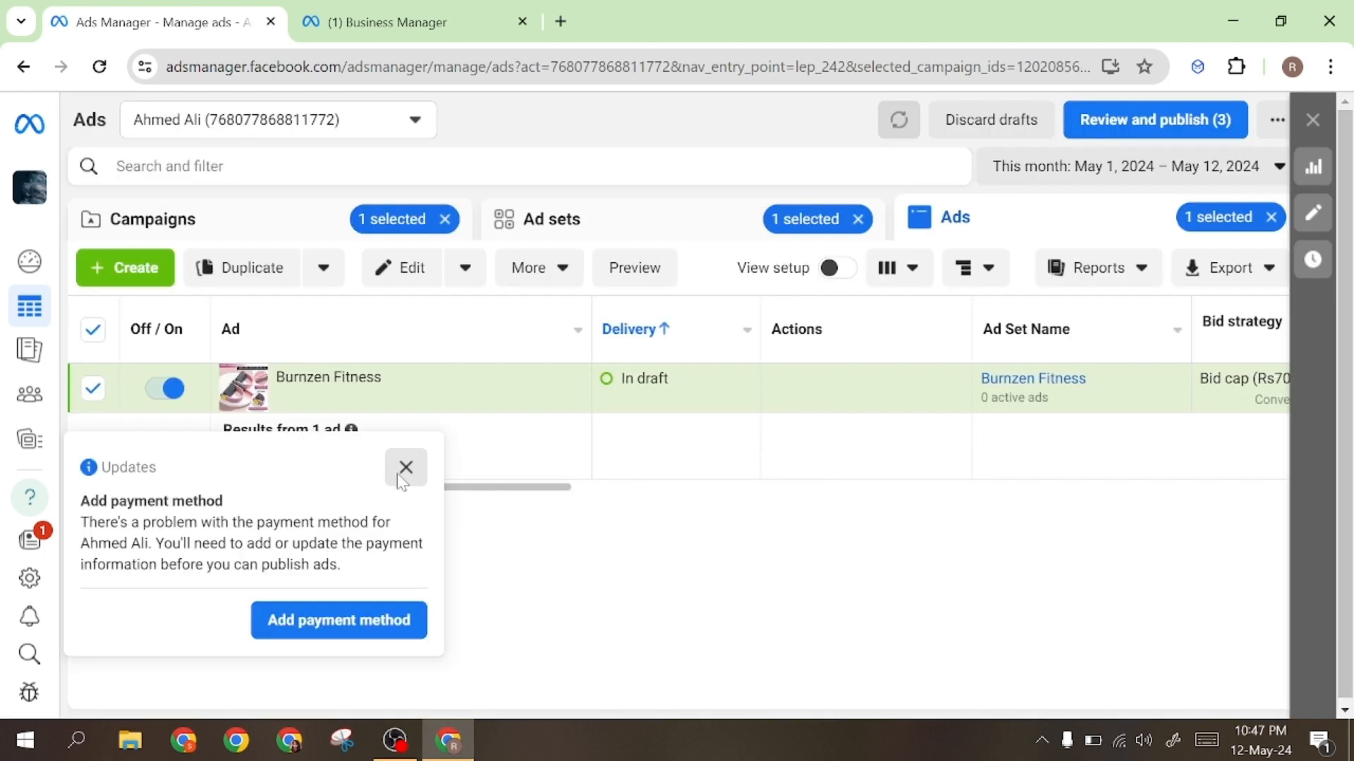
Dismiss the payment method notice and examine the Burnzen Fitness ad's columns from budget through quality, engagement and conversion rate rankings.
left_click(402, 465)
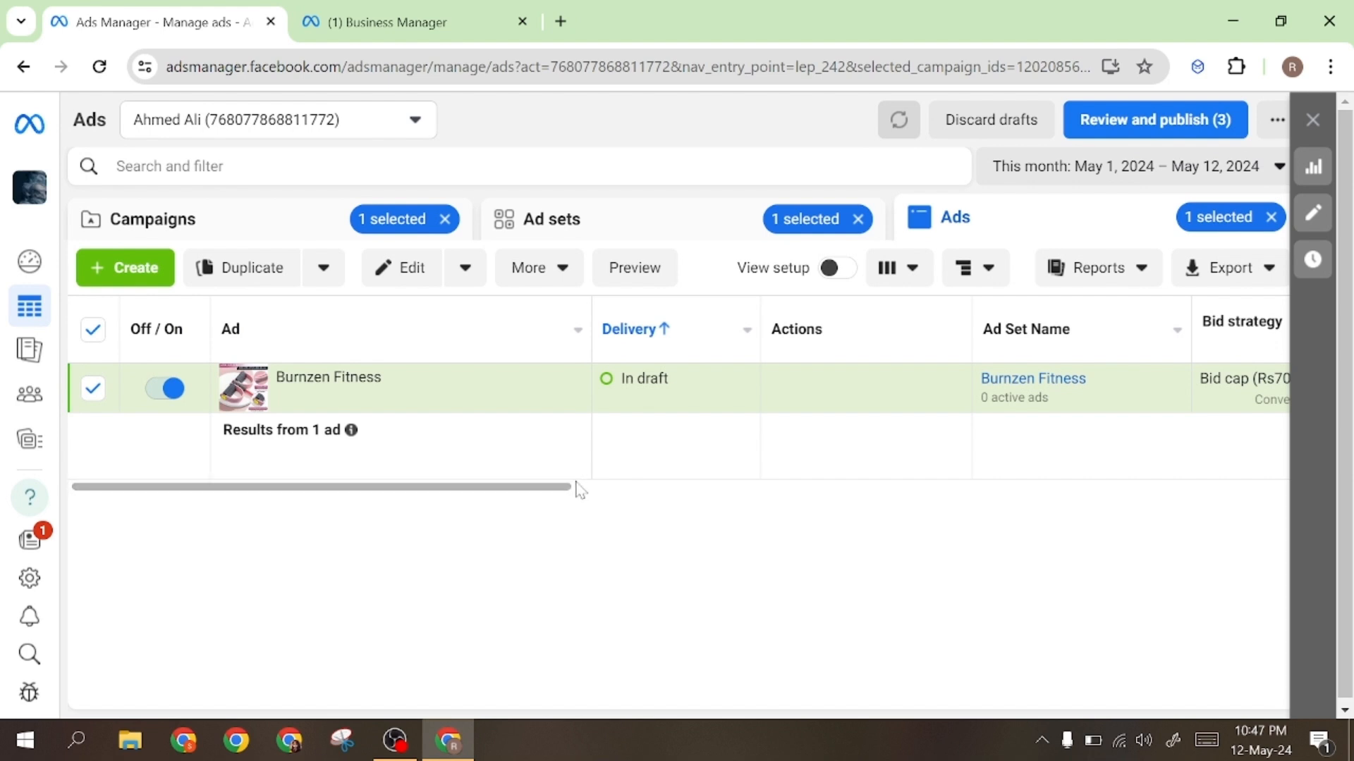
left_click_drag(583, 495, 731, 498)
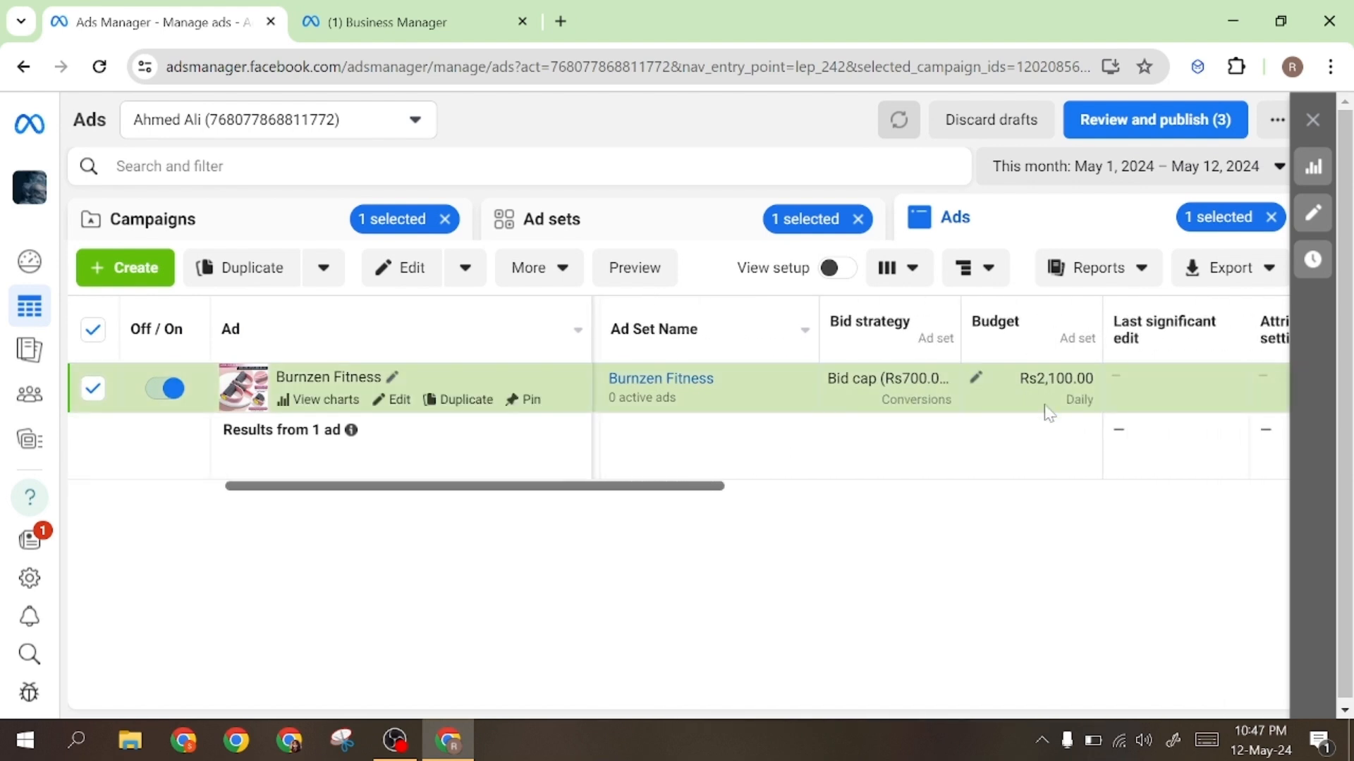
left_click_drag(716, 492, 1217, 483)
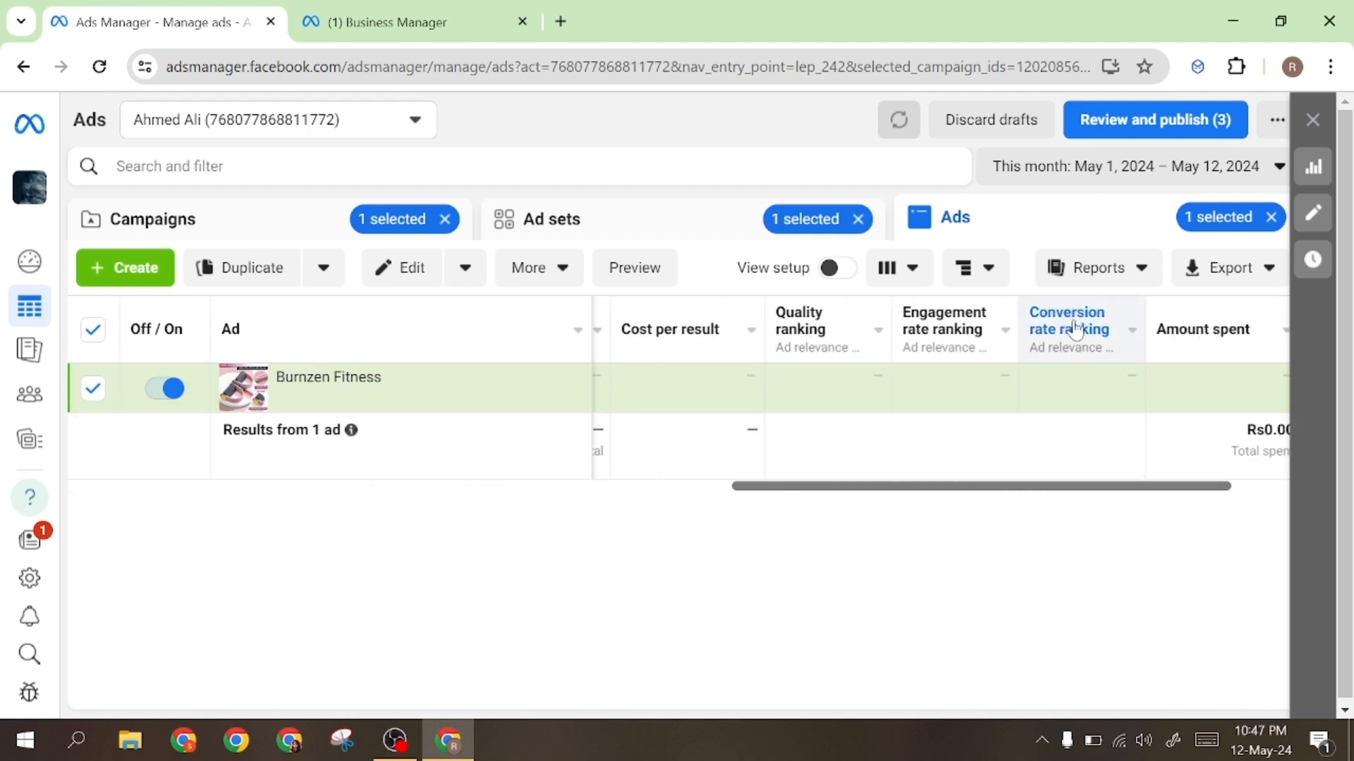
mouse_move(1050, 330)
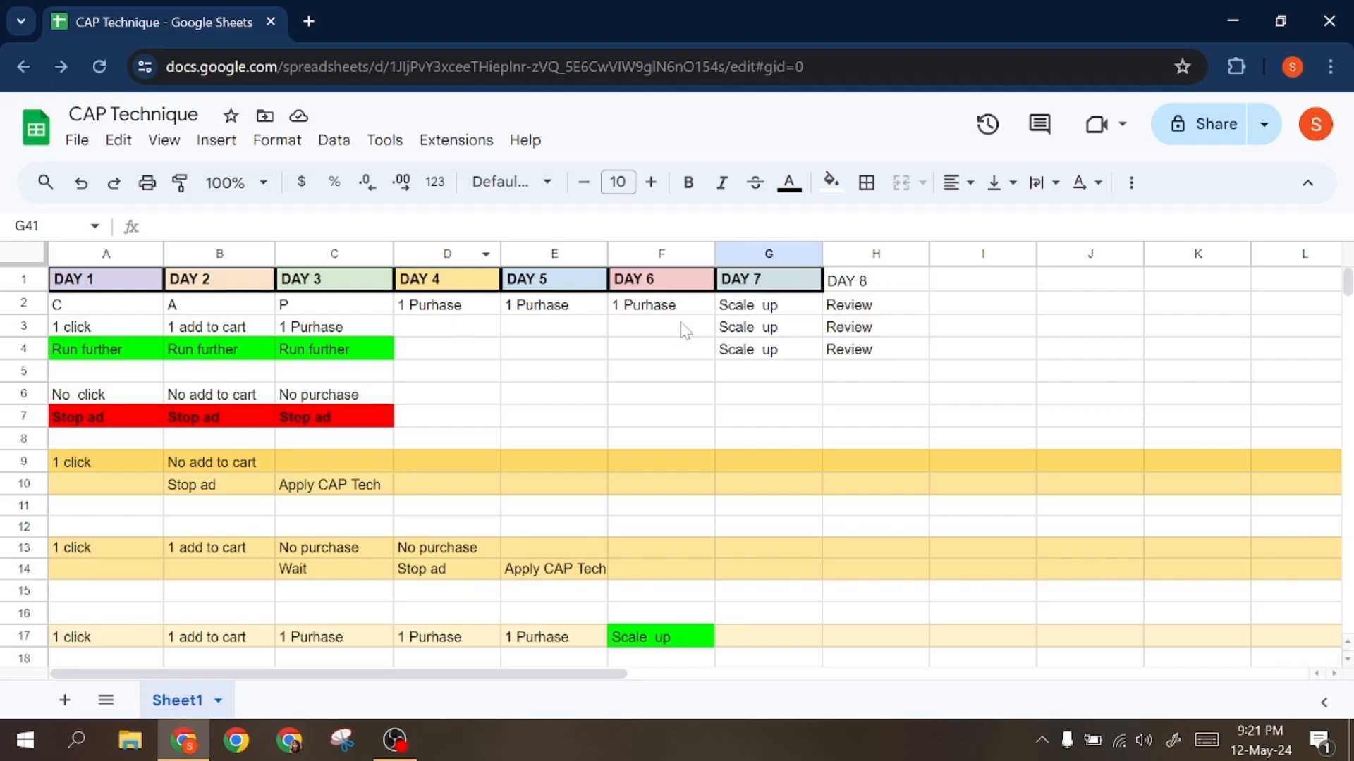
Examine the CAP Technique spreadsheet in Google Sheets, going through the DAY 1 to DAY 3 headers and the C, A and P cells below.
left_click_drag(68, 114, 212, 114)
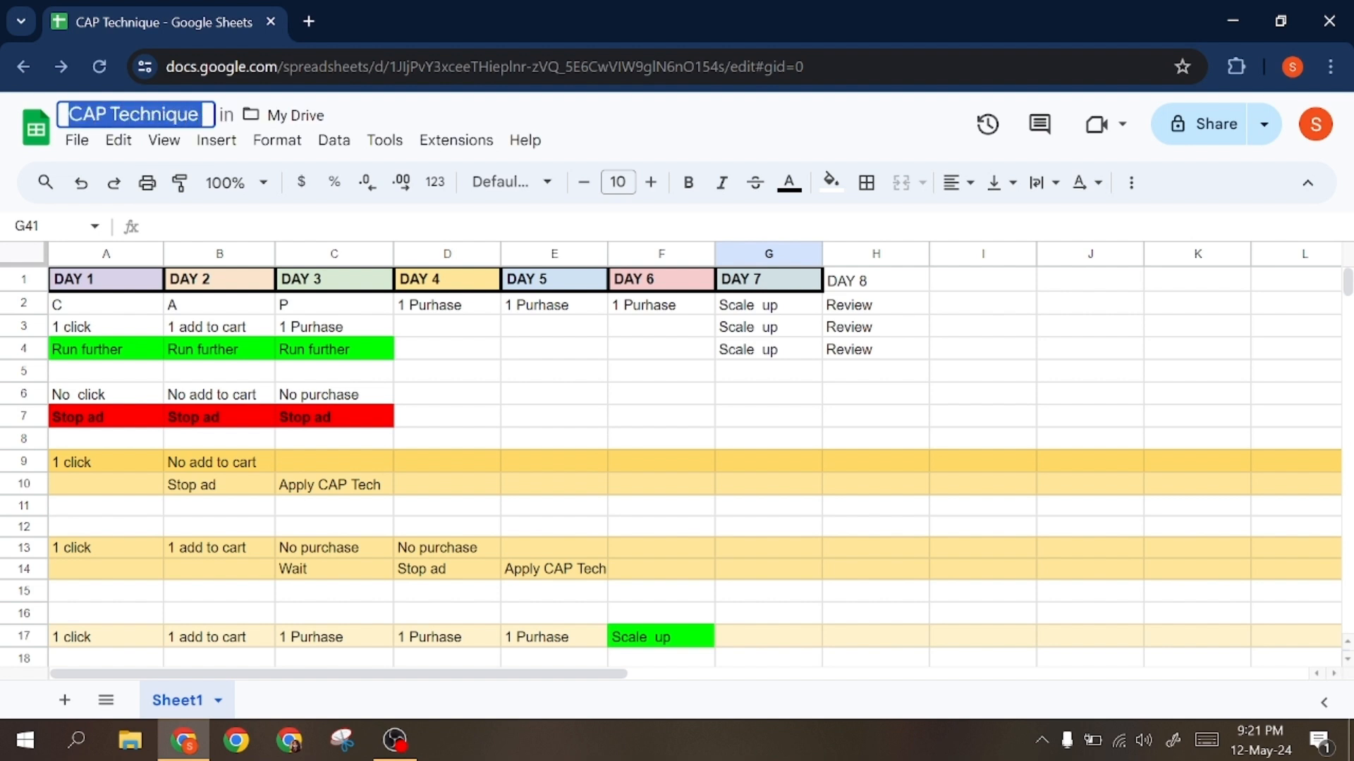
left_click(169, 252)
left_click(88, 282)
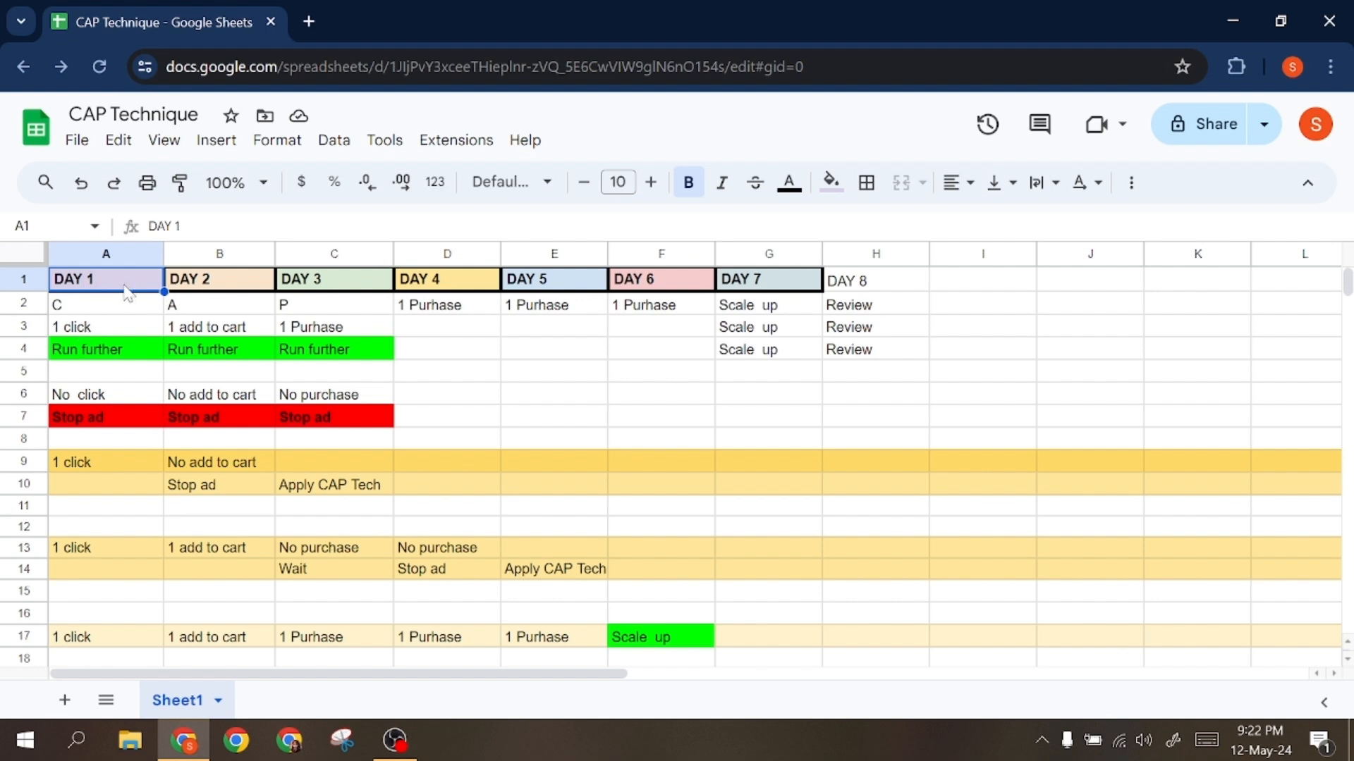
key("Right")
key("Right")
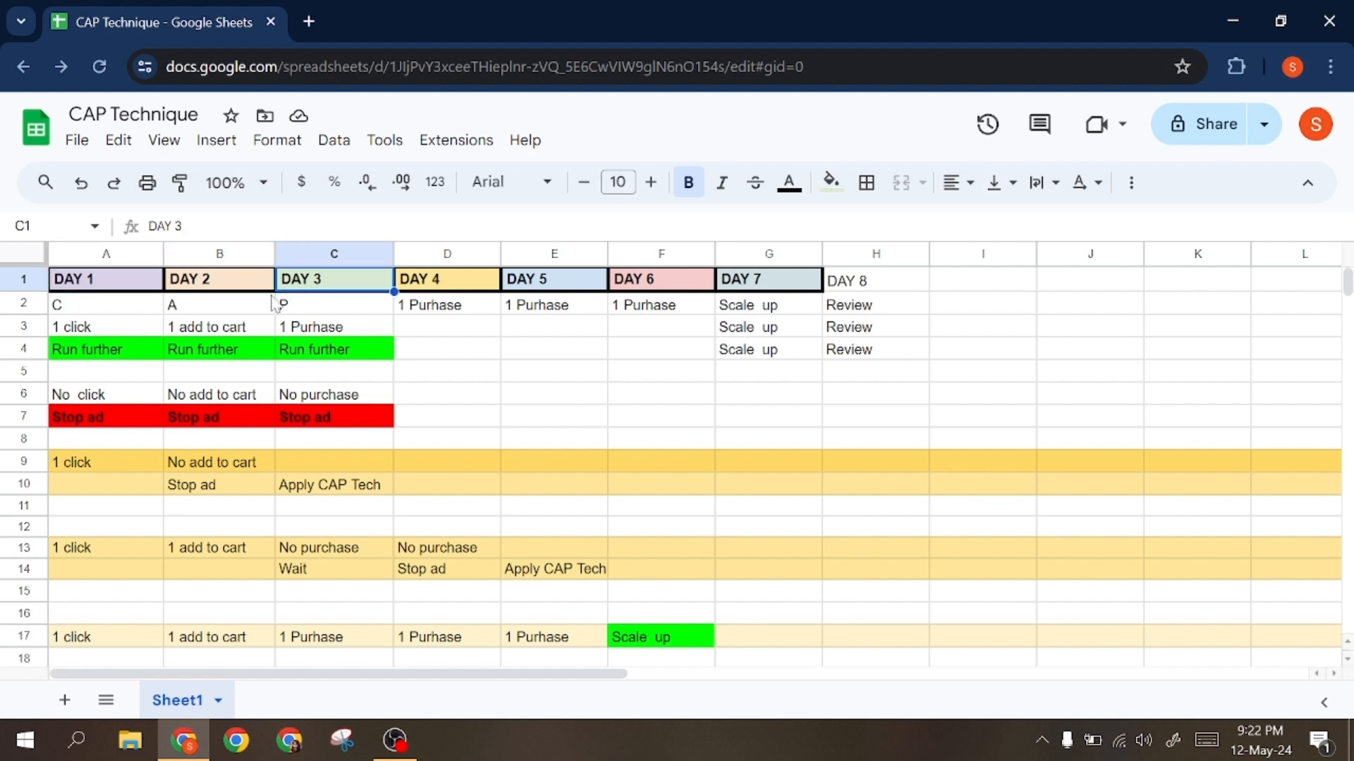
left_click(115, 311)
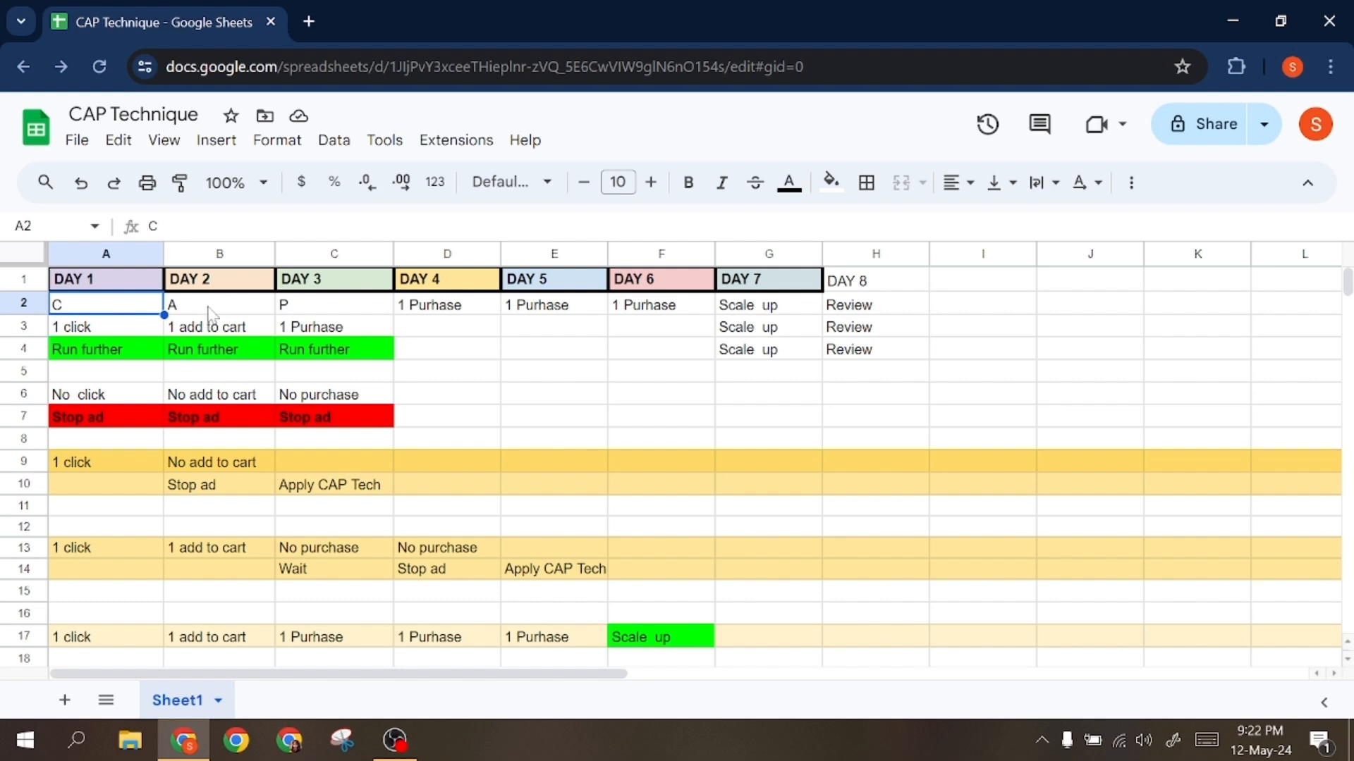
left_click(208, 312)
left_click(324, 300)
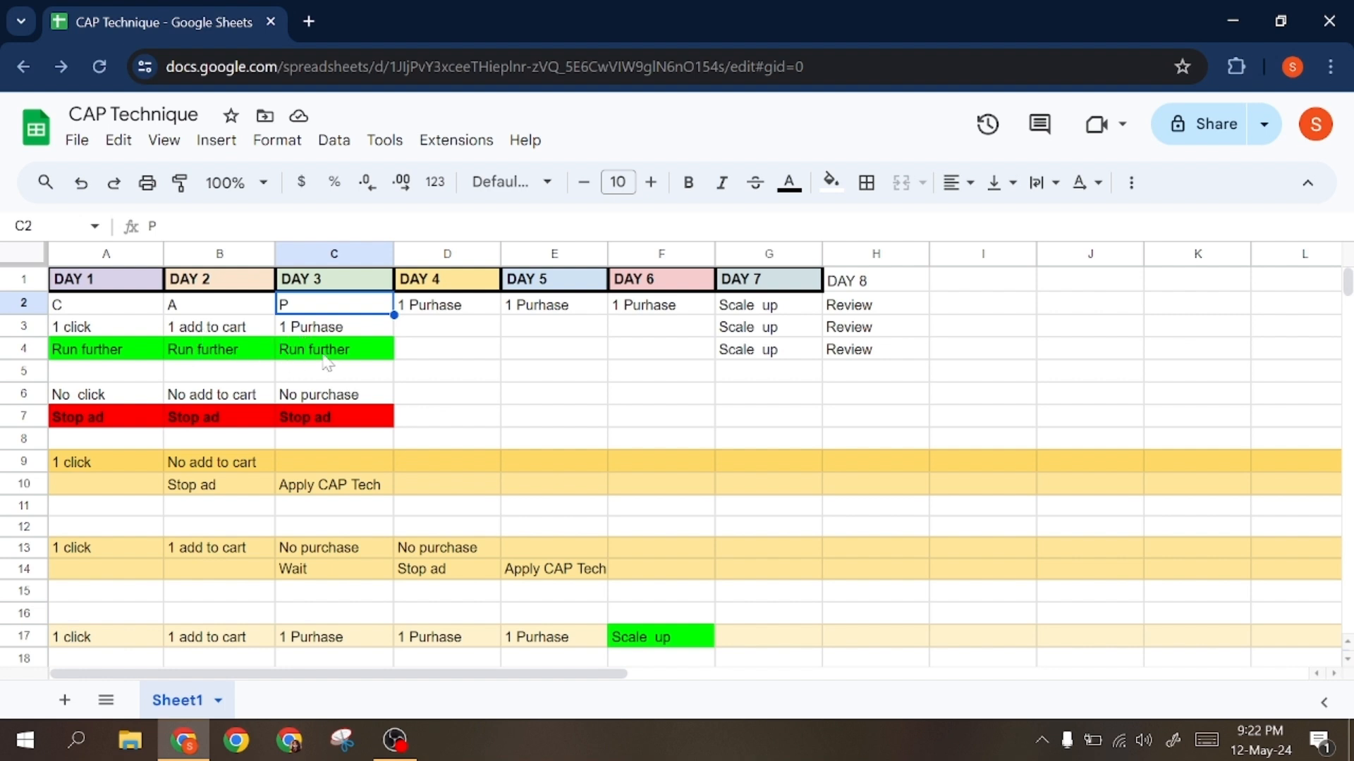
Examine the purchase cells under DAY 4 to DAY 6, the Scale up cells under DAY 7 and the Review cells under DAY 8.
left_click(417, 316)
left_click(513, 319)
left_click(641, 315)
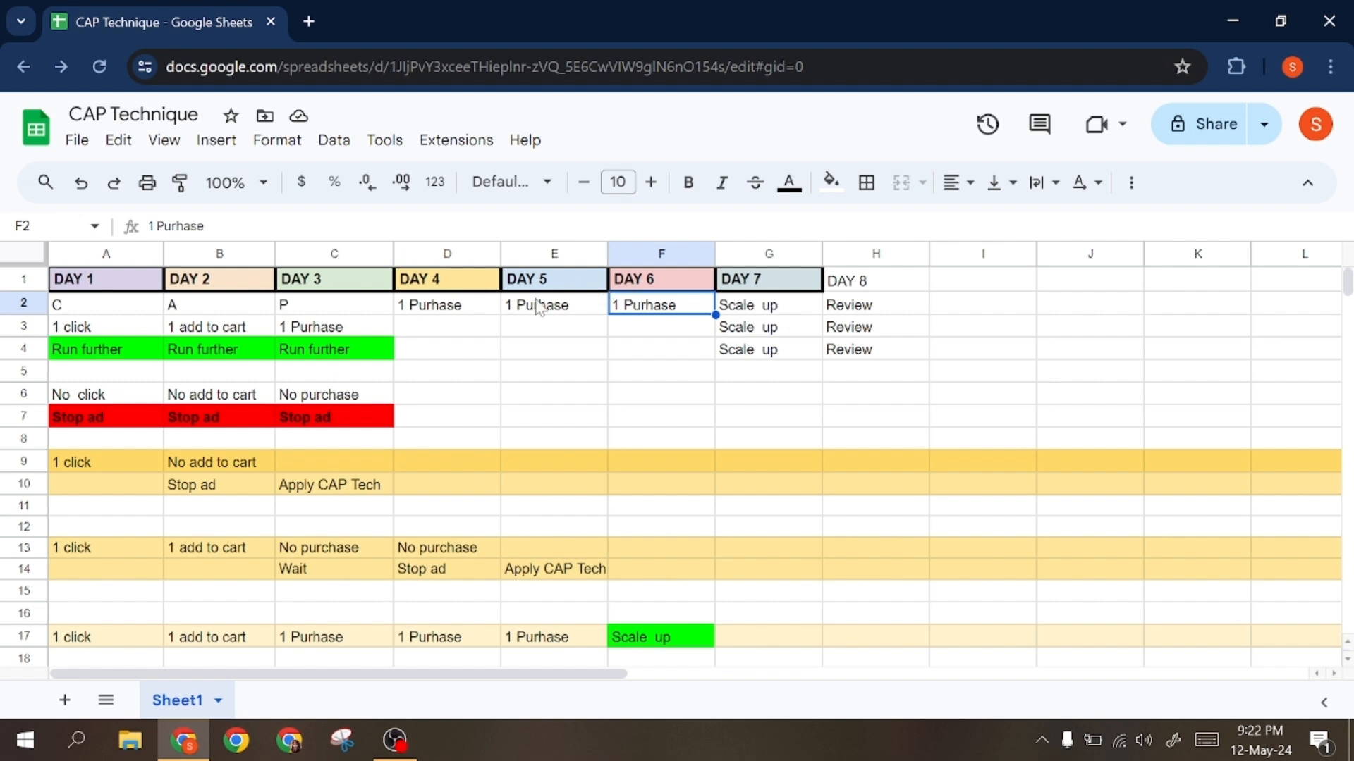
left_click(442, 317)
left_click(520, 313)
left_click(619, 312)
left_click(778, 314)
left_click(779, 331)
left_click(780, 349)
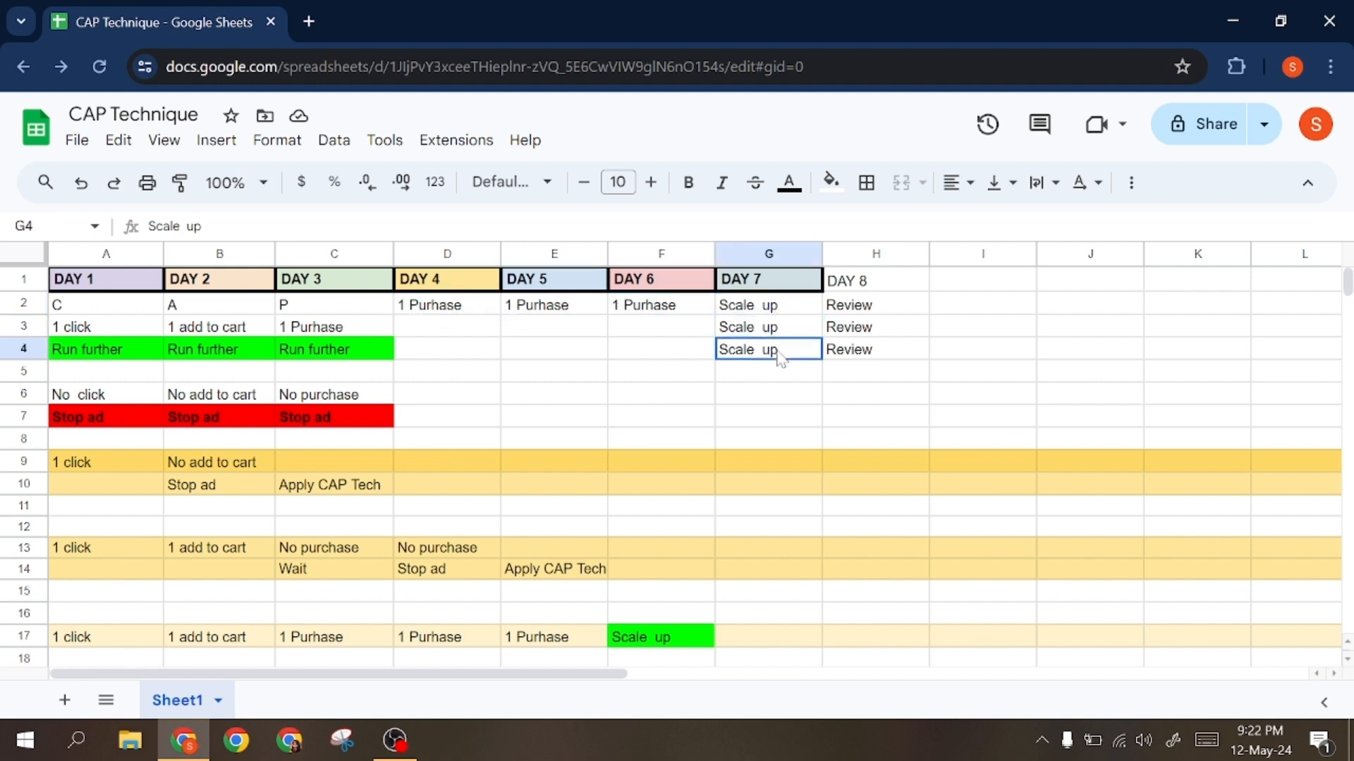
left_click(841, 320)
left_click(844, 351)
left_click(854, 289)
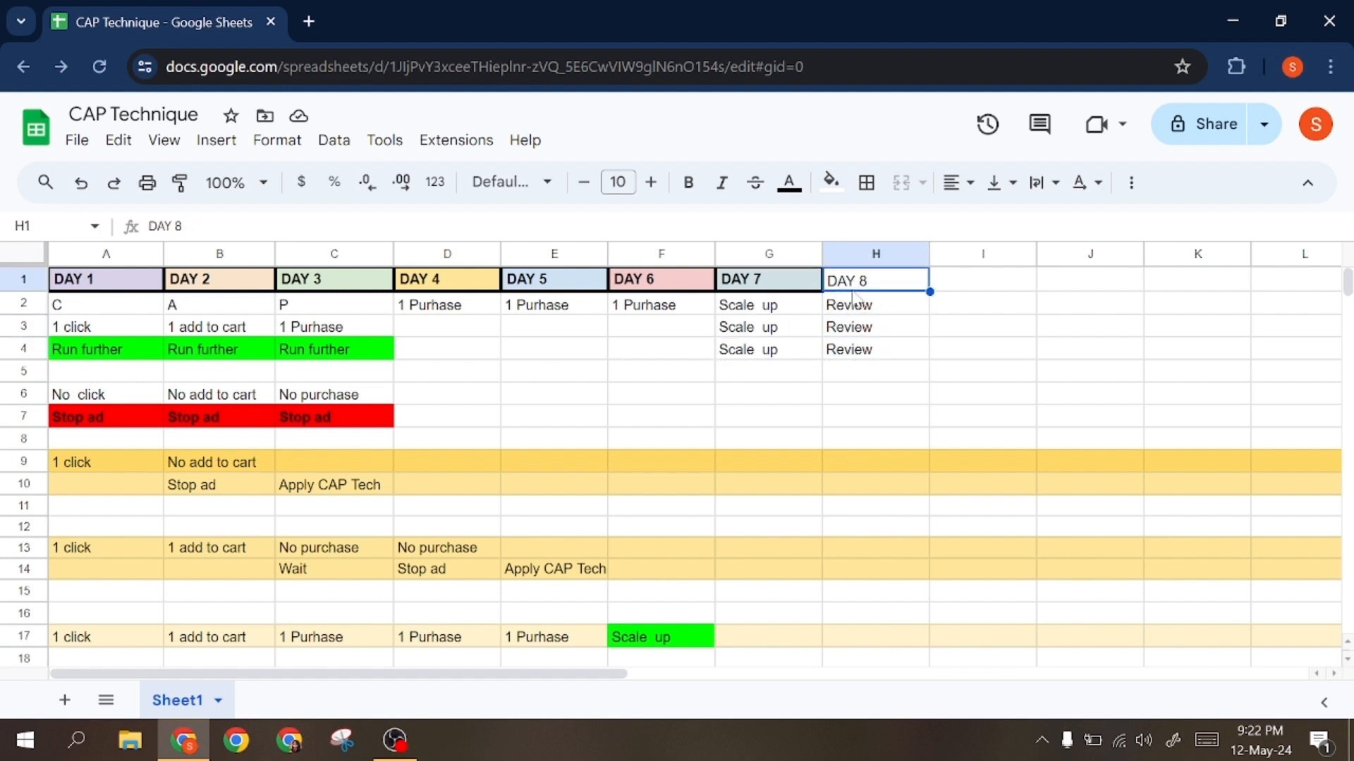
Fill the DAY 8 header cell H1 with light blue, after trying a light yellow fill.
left_click_drag(601, 378, 779, 274)
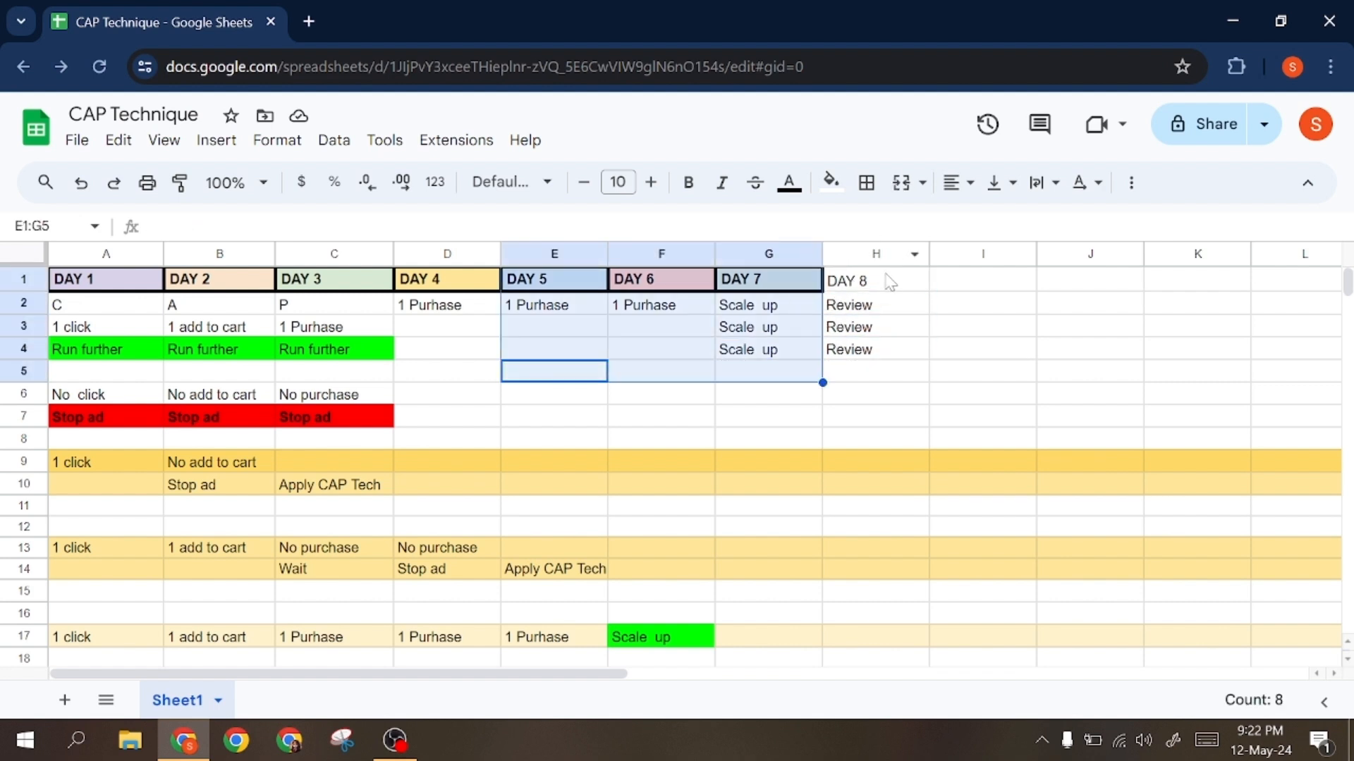
left_click(877, 281)
left_click(830, 182)
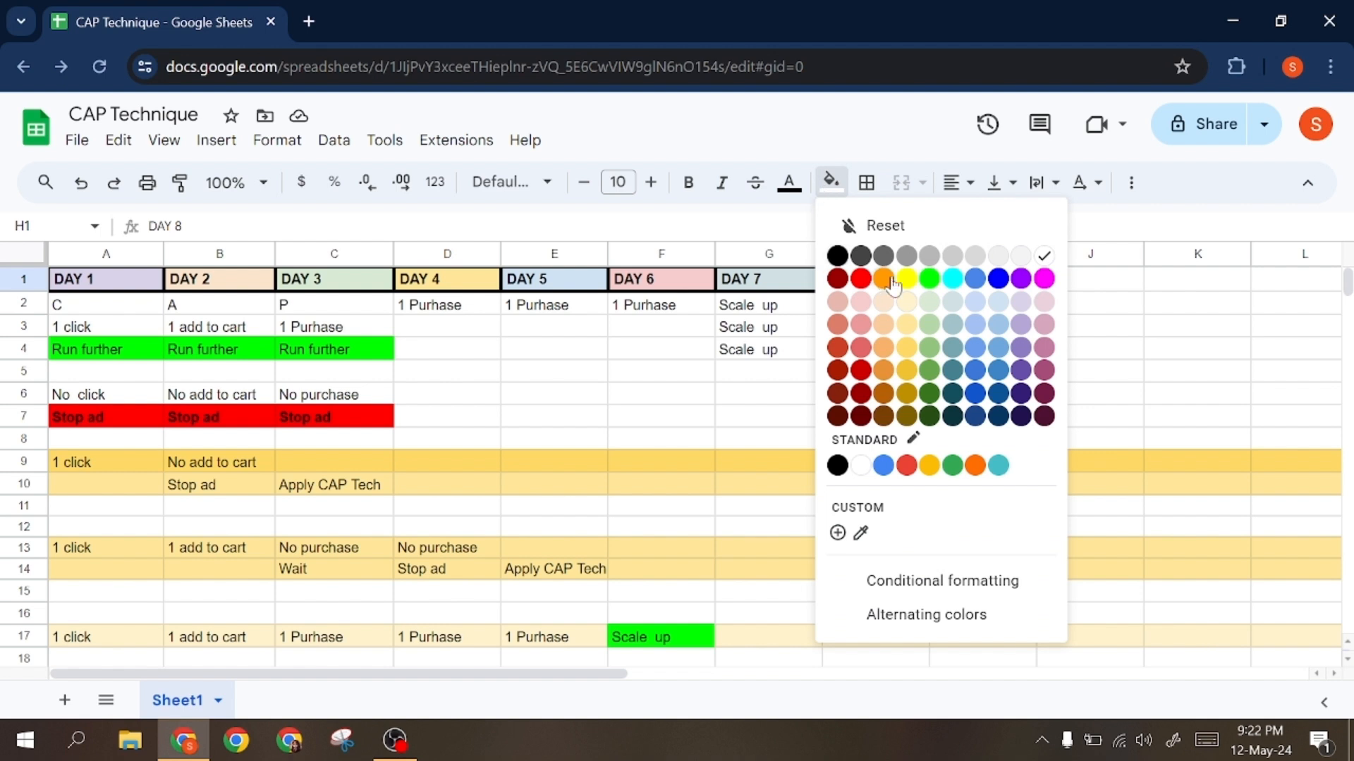
left_click(911, 306)
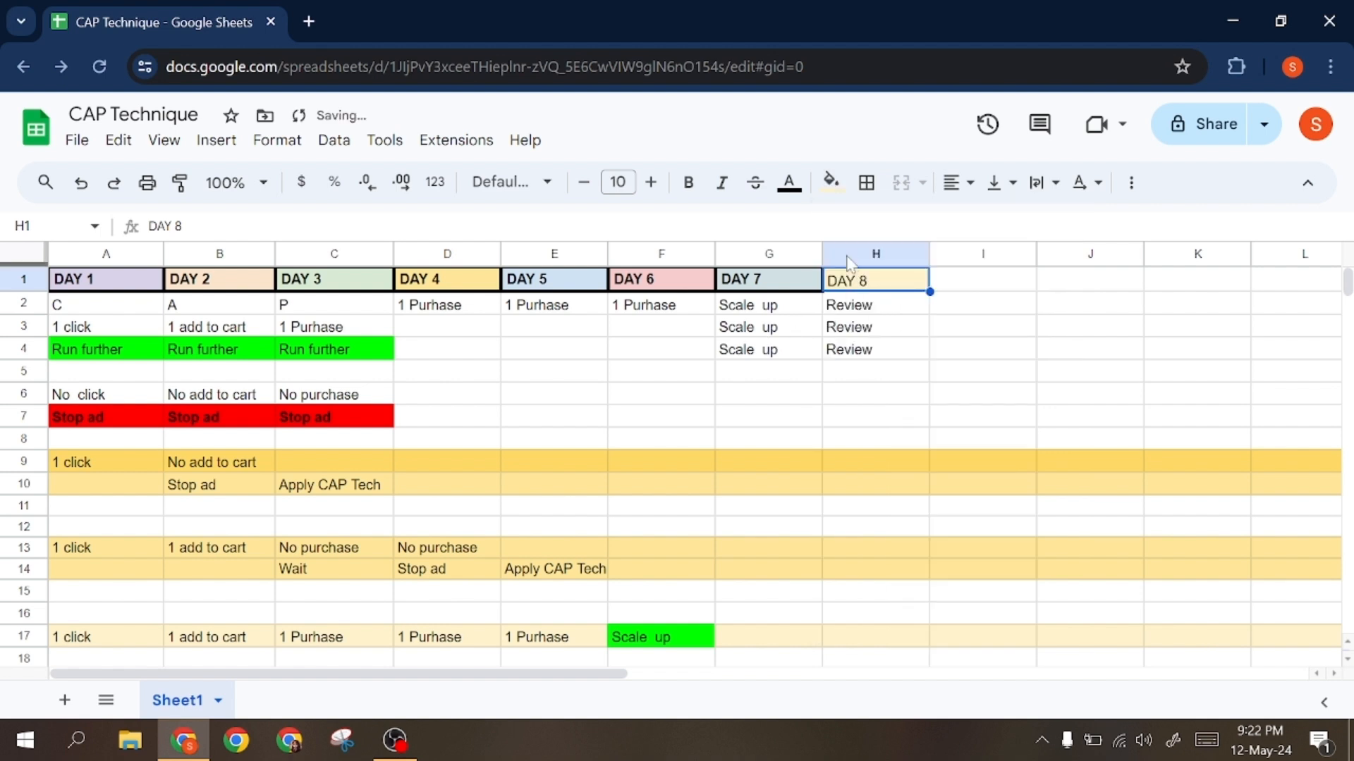
left_click(830, 183)
left_click(975, 303)
left_click(811, 350)
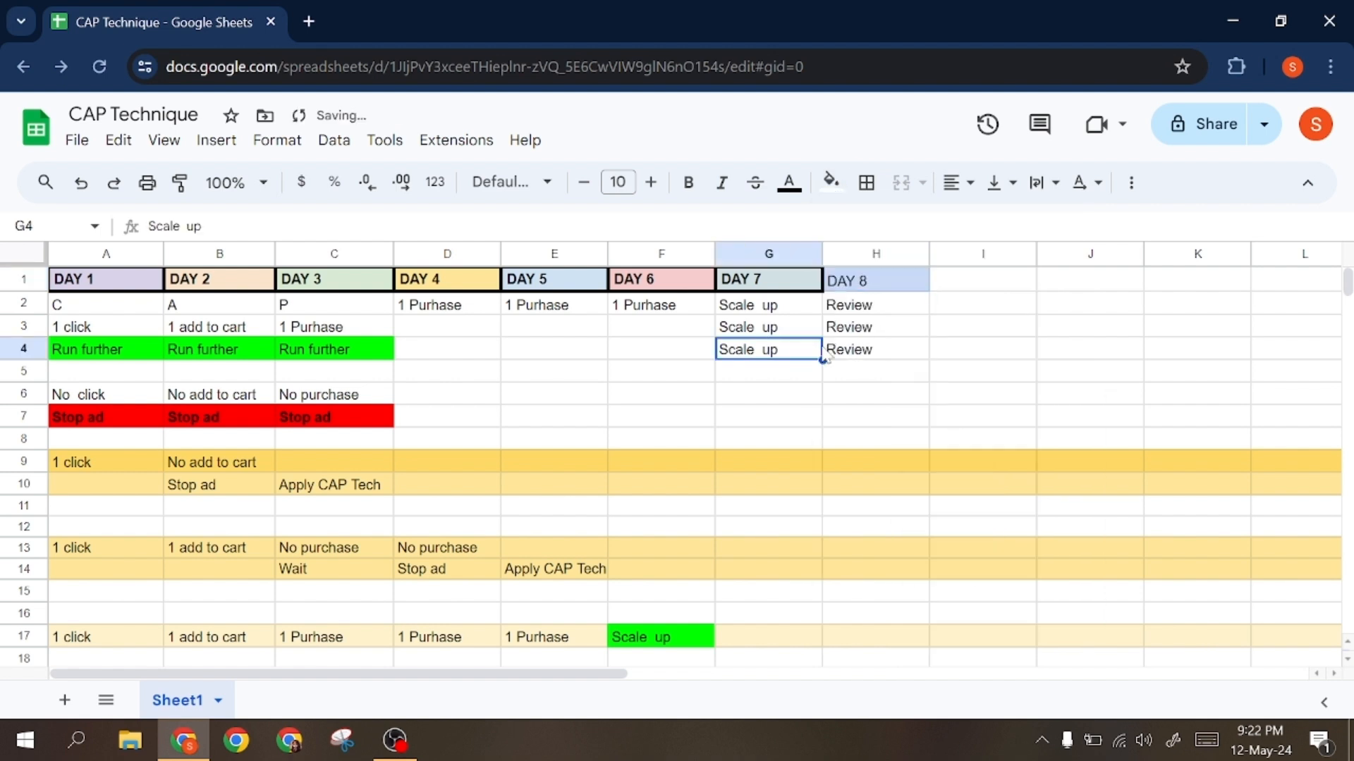
Go from the No click case to the Apply CAP Tech cell C10 and fill that cell with cyan.
left_click(77, 395)
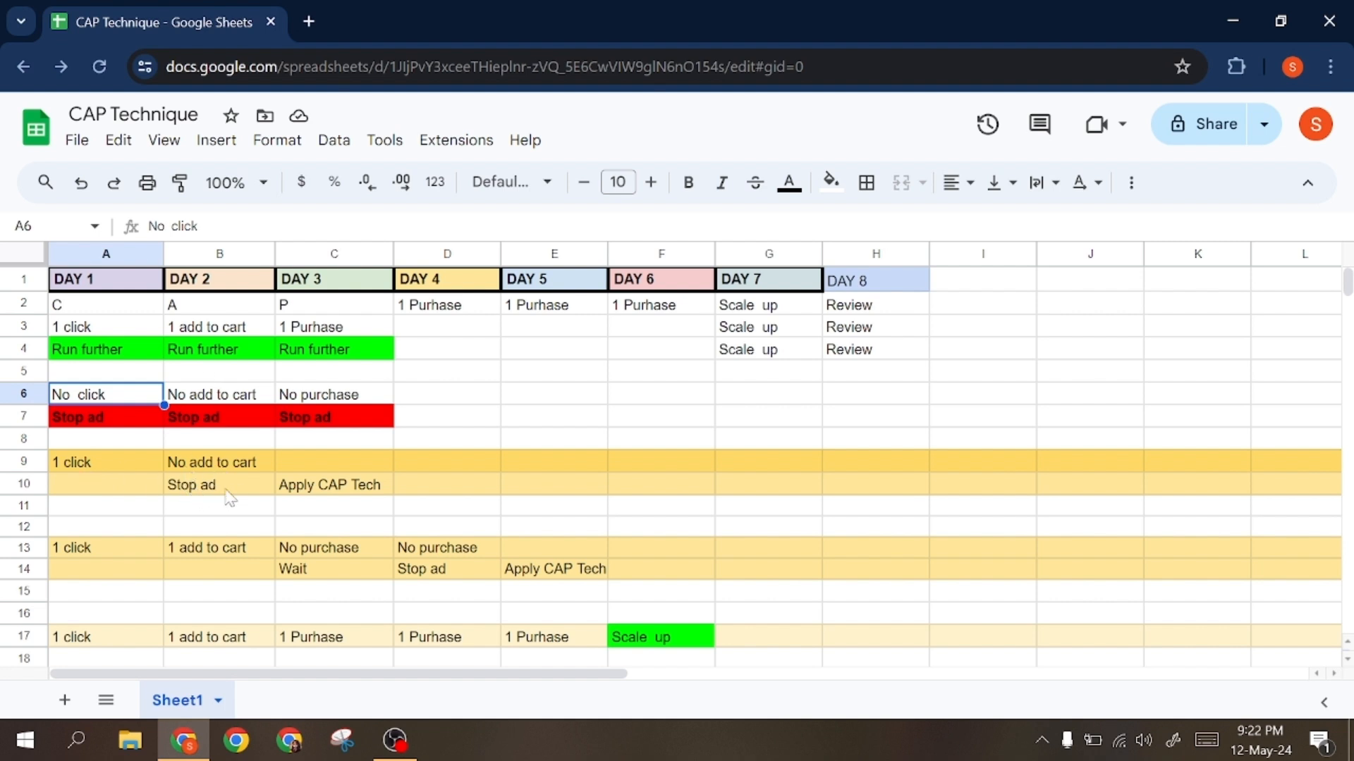
left_click(315, 490)
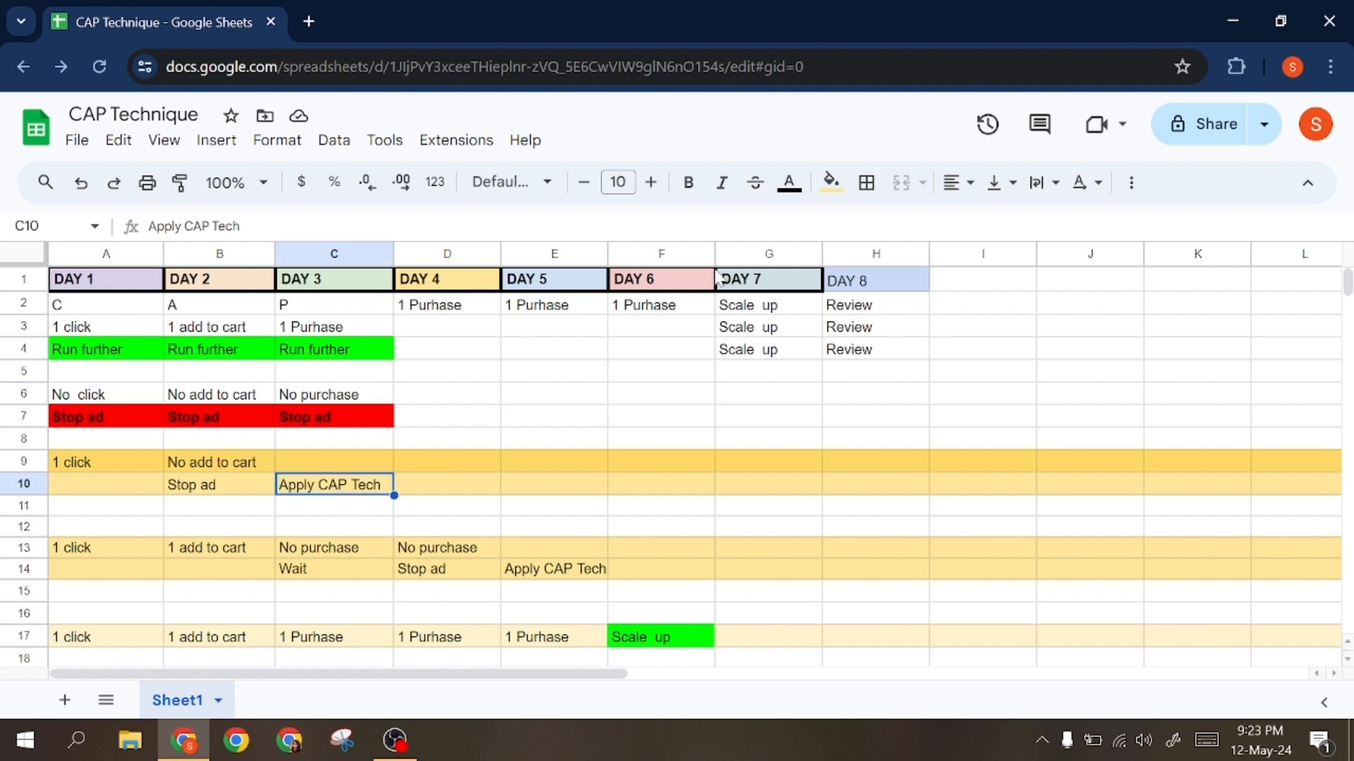
left_click(831, 181)
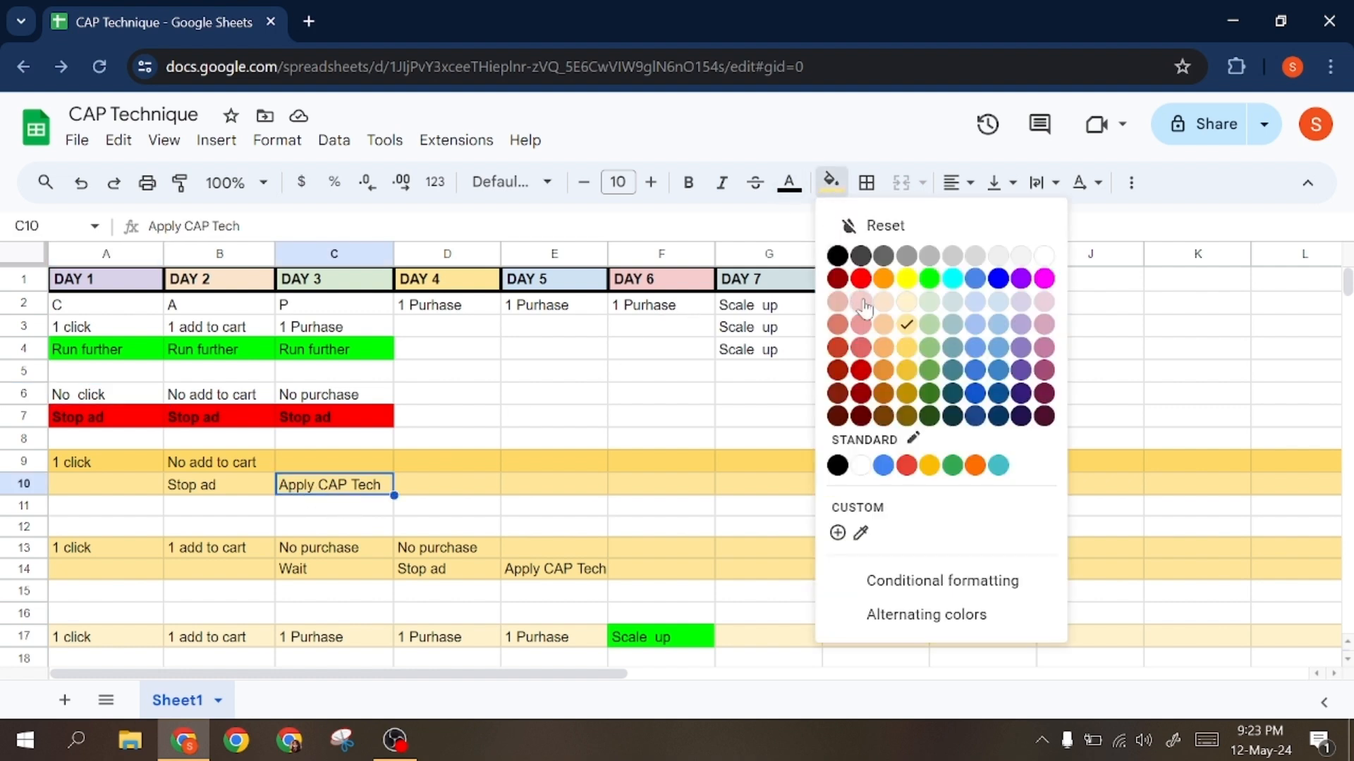
left_click(951, 279)
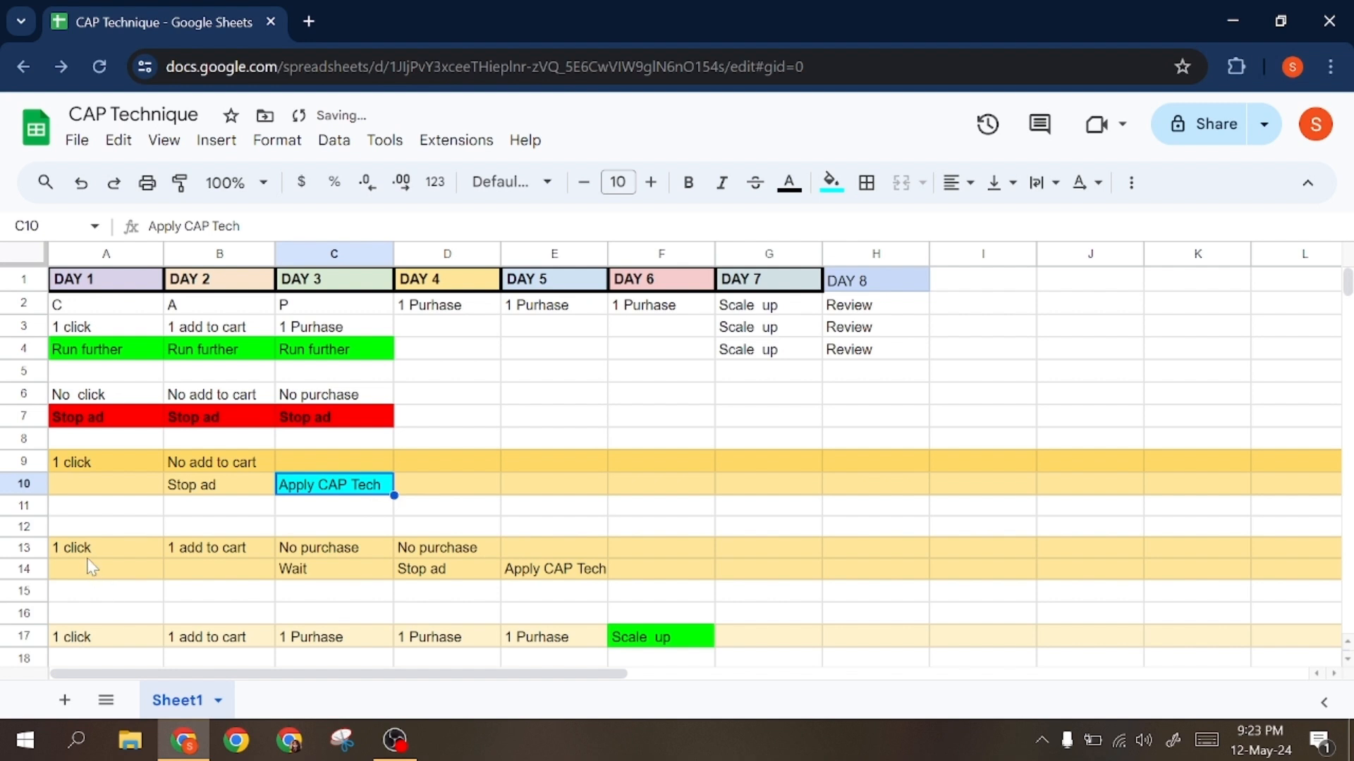
Go through the no-purchase scenario in rows 13 and 14 and fill its Apply CAP Tech cell E14 with cyan.
left_click(106, 550)
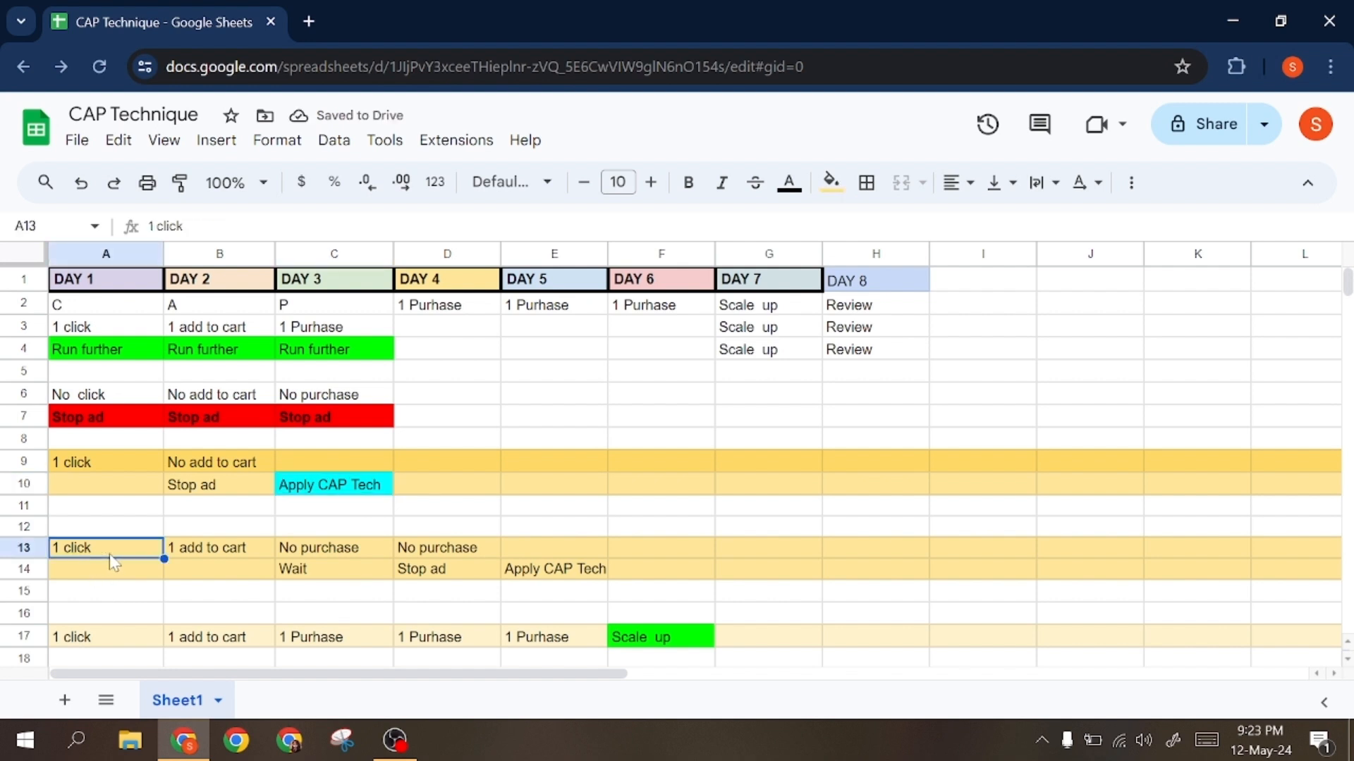
left_click(335, 551)
left_click(472, 554)
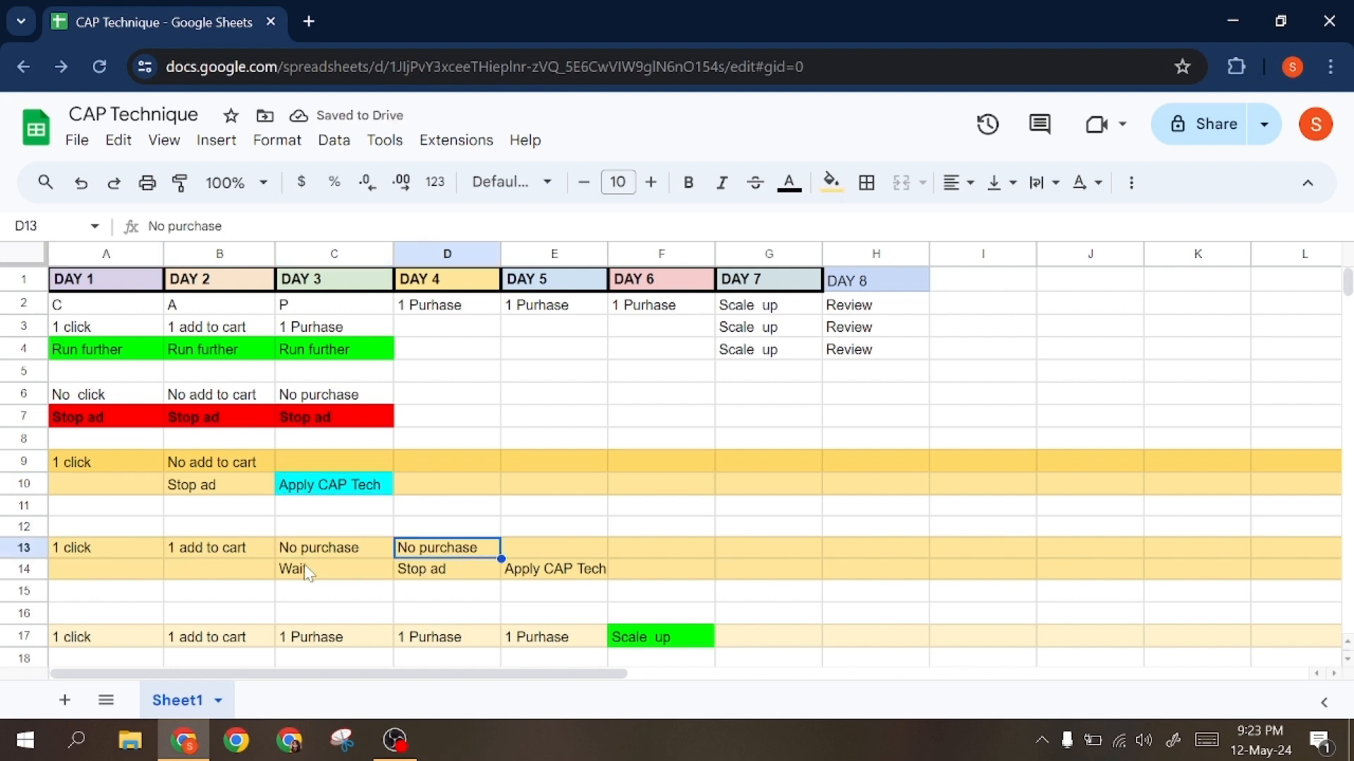
left_click(356, 571)
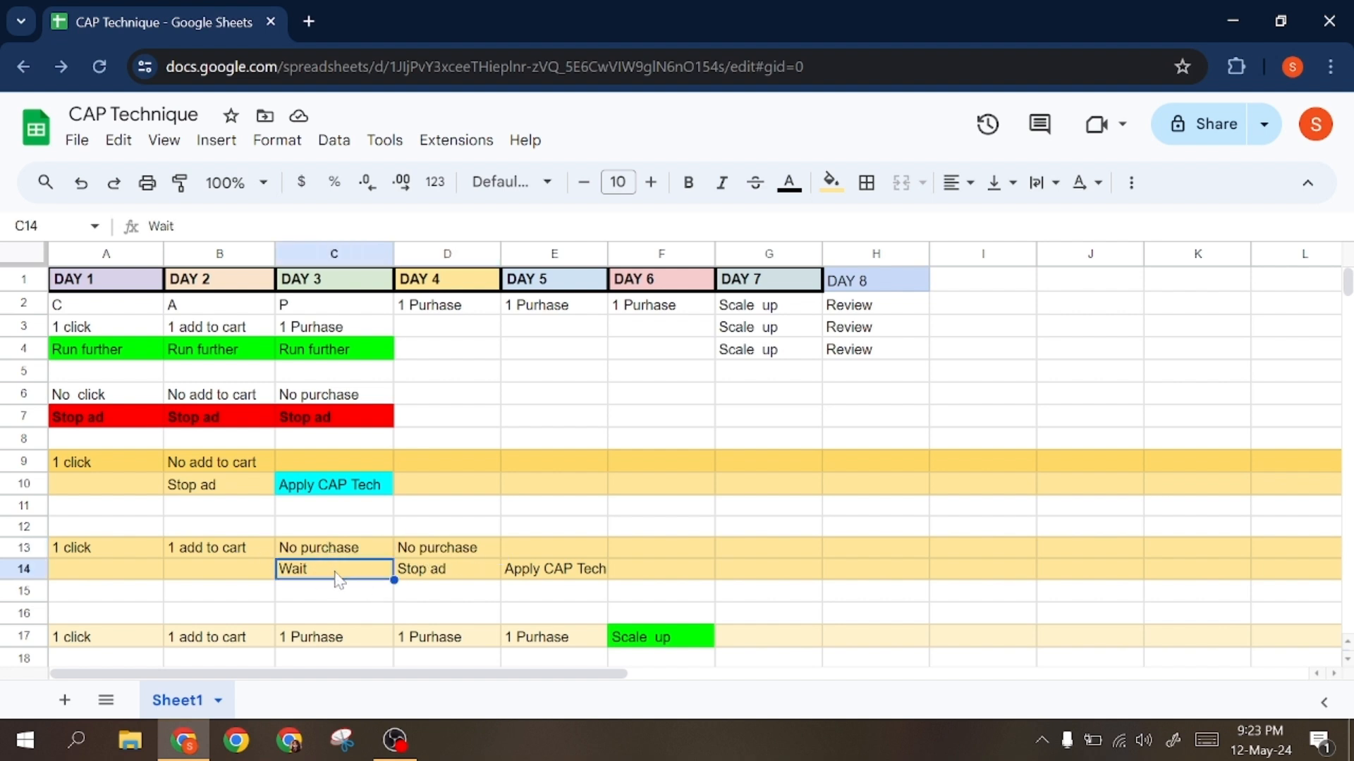
left_click(432, 574)
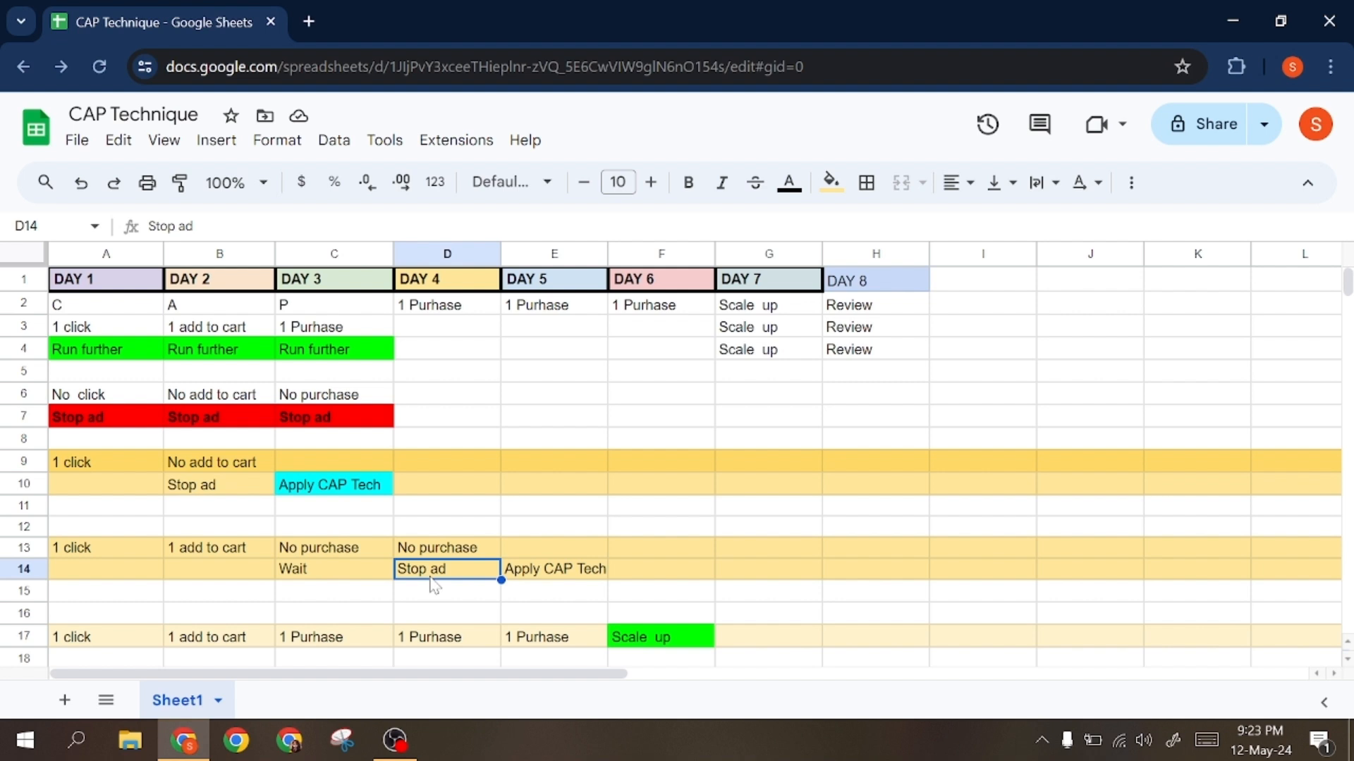
left_click(557, 576)
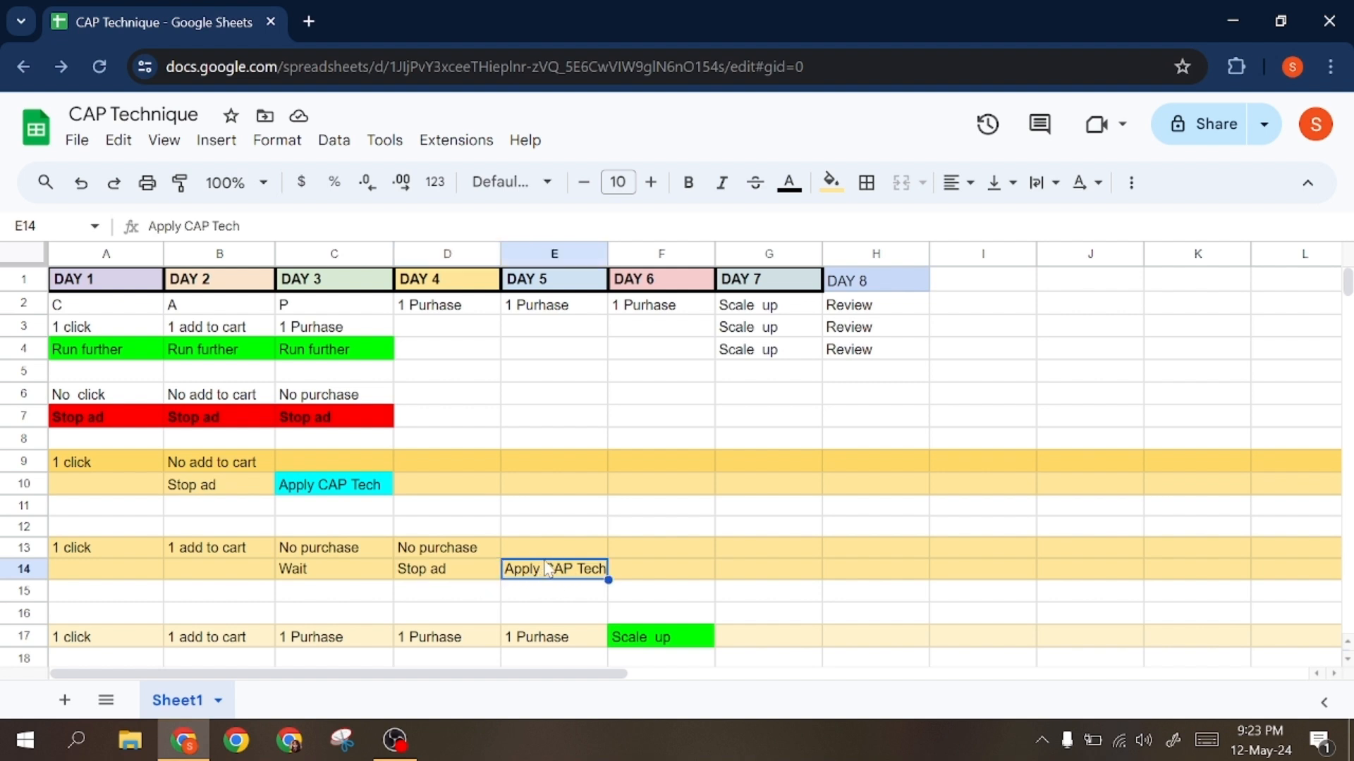
left_click(832, 183)
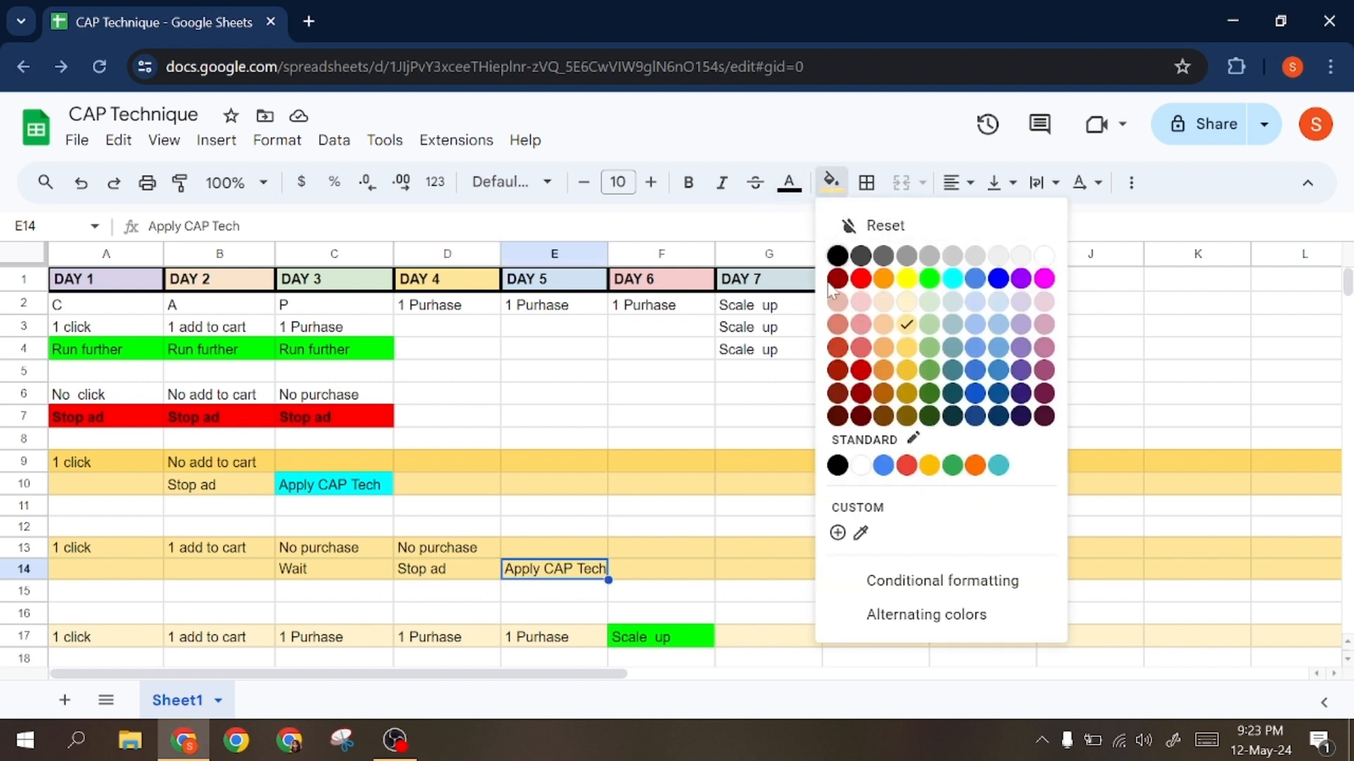
left_click(952, 279)
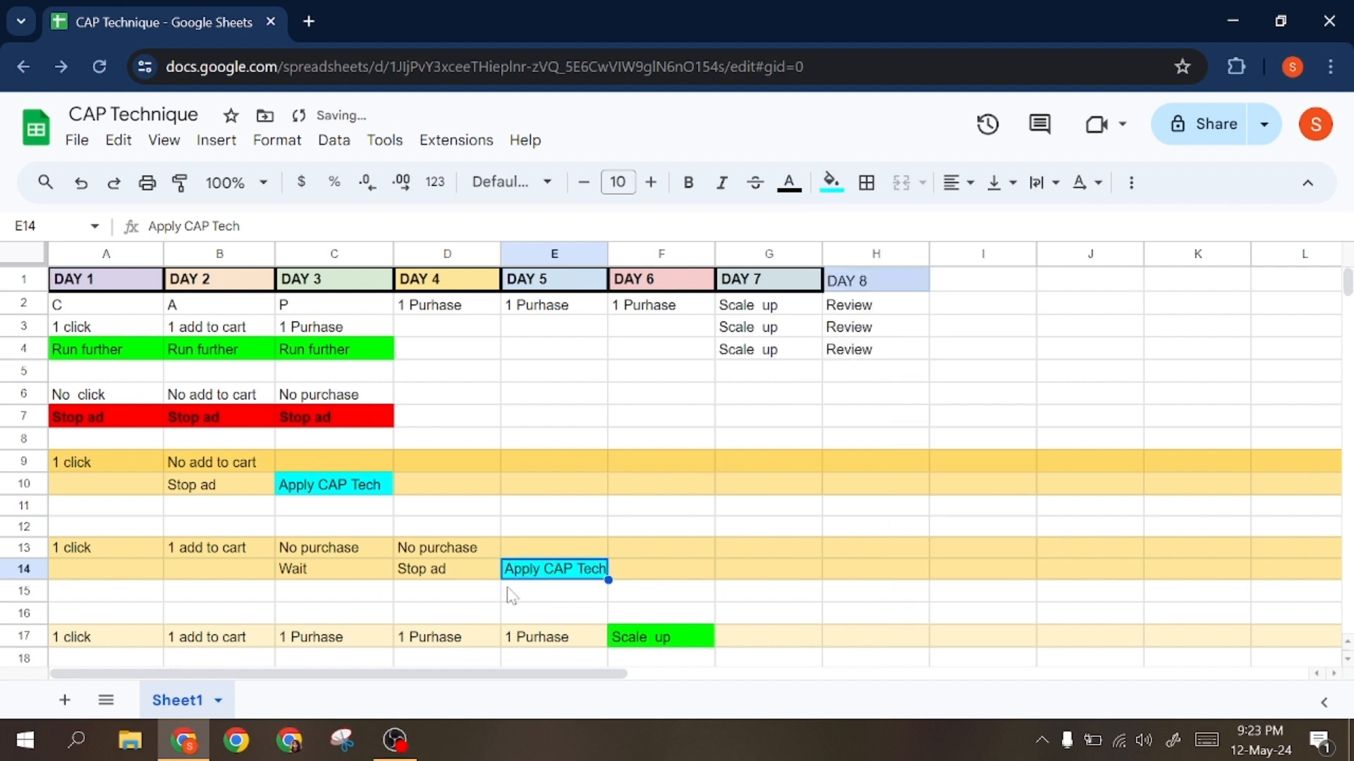
left_click(424, 599)
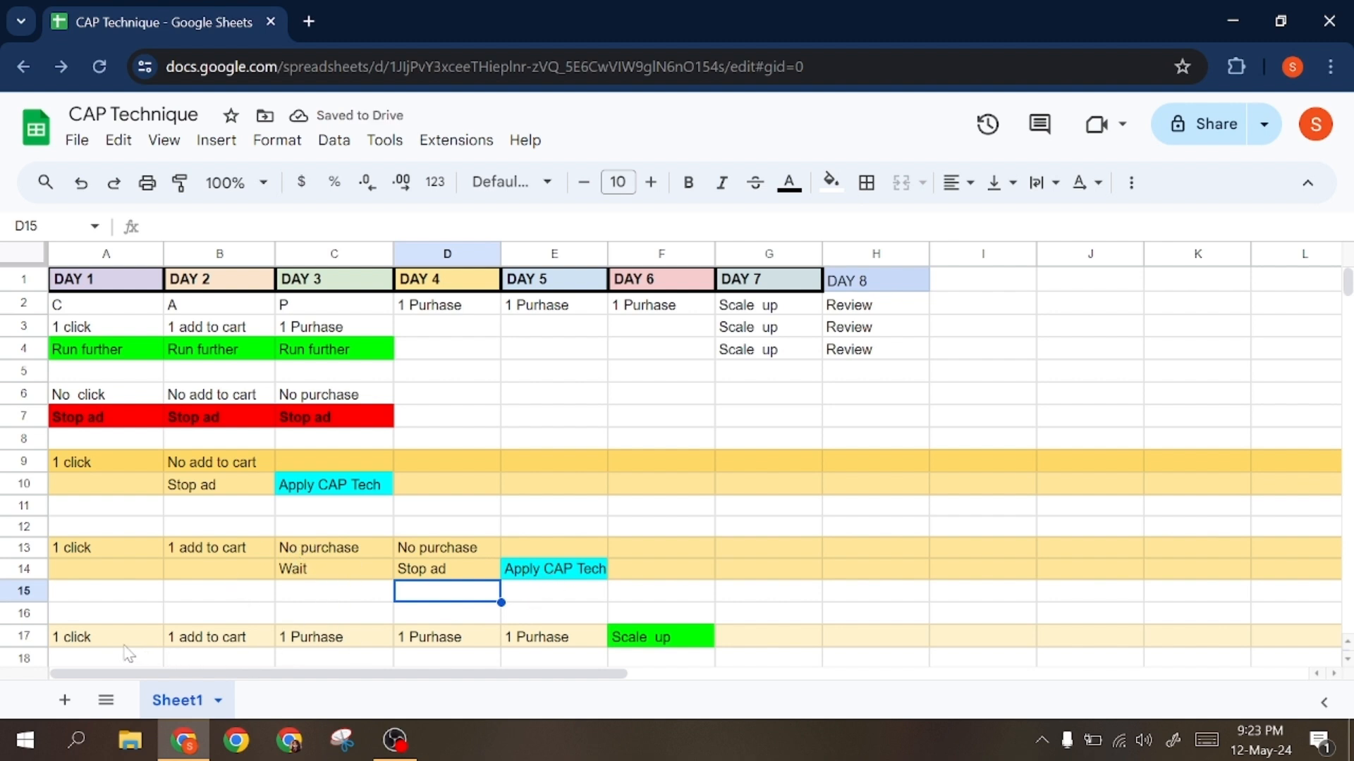
Examine the row 17 scenario cell by cell from 1 click to Scale up, and look back at the DAY 8 header and cell E14.
left_click(125, 643)
key("Right")
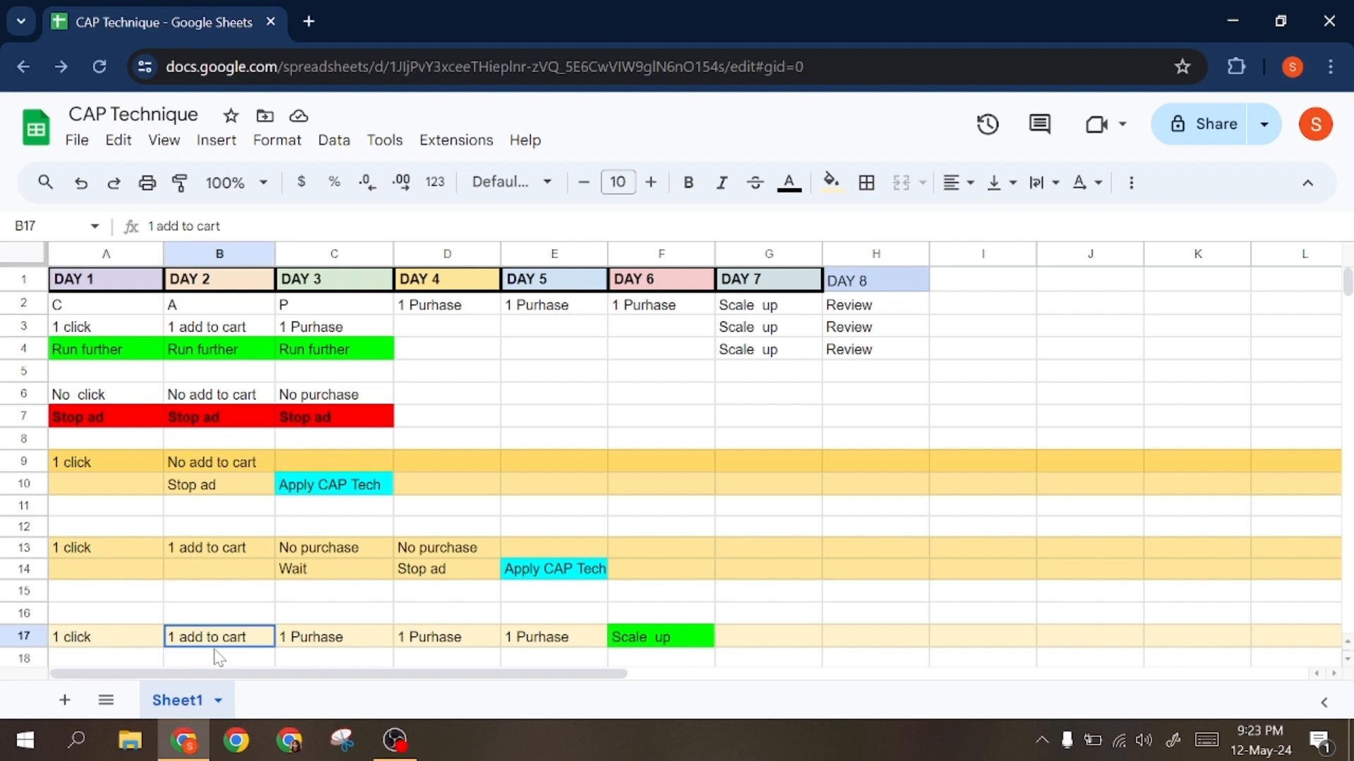
key("Right")
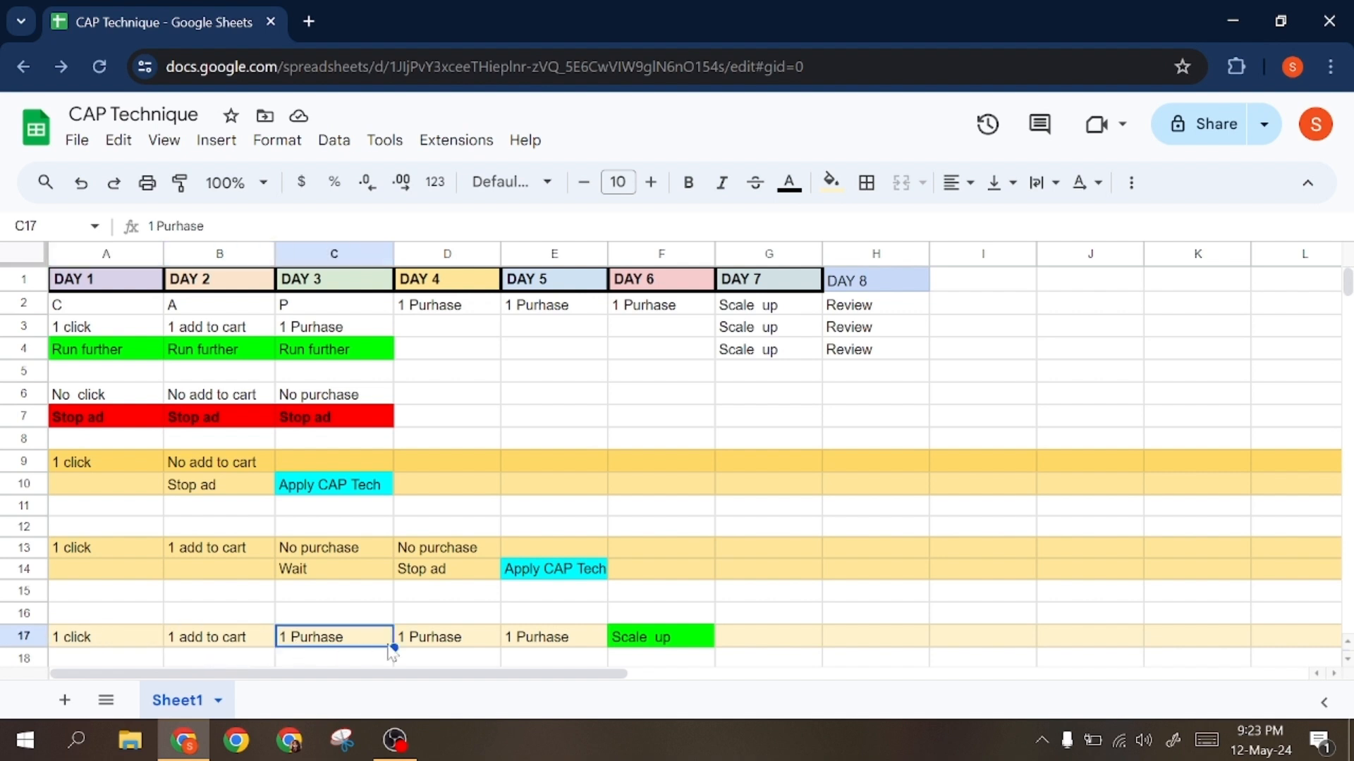
key("Right")
key("Right")
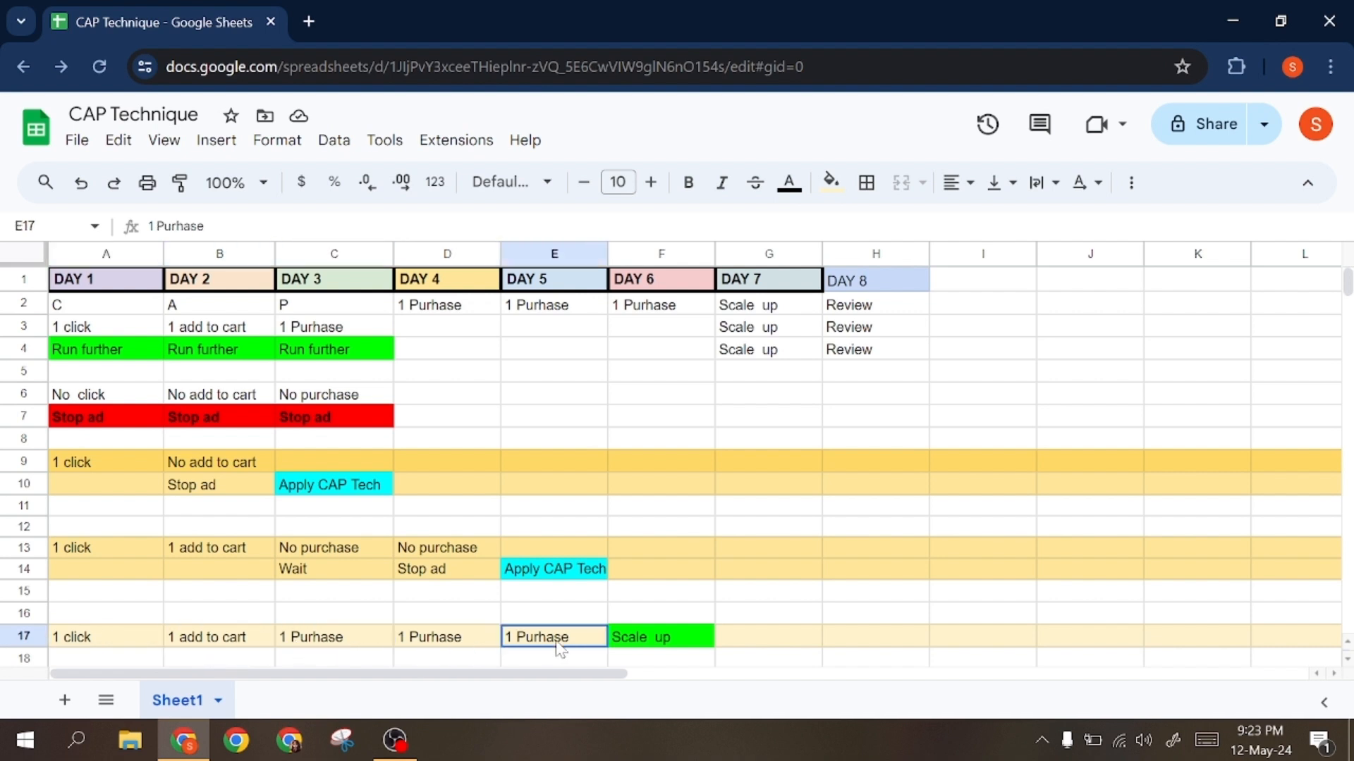
key("Right")
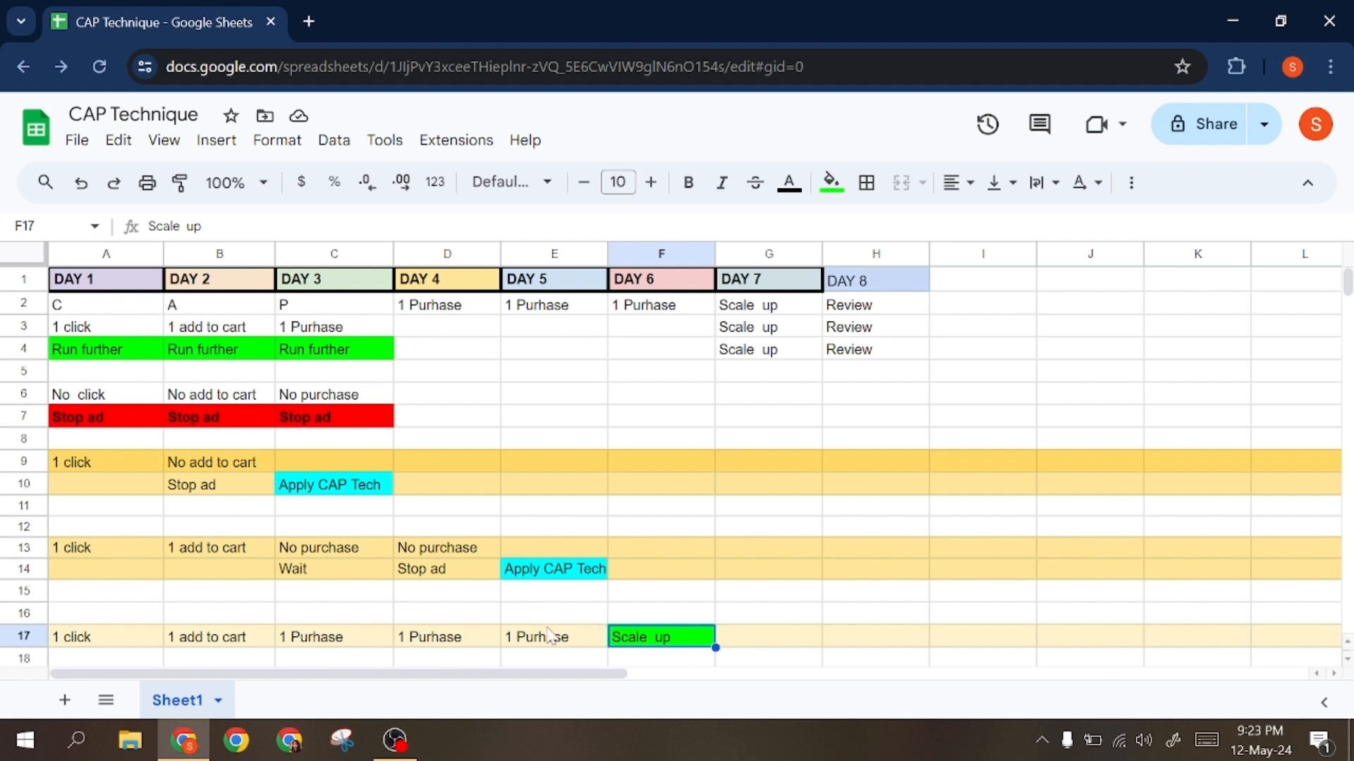
scroll(598, 614, "down", 3)
scroll(595, 611, "up", 3)
left_click(870, 285)
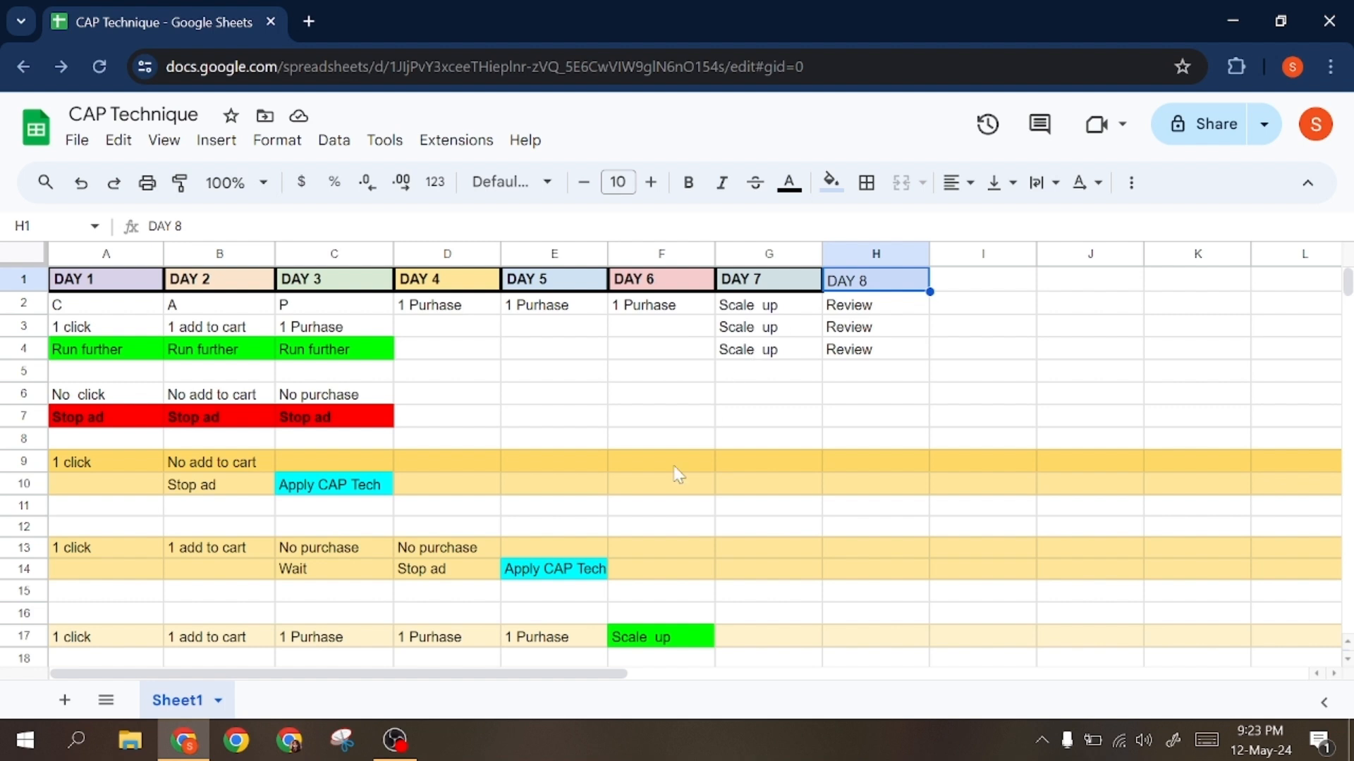
left_click(606, 568)
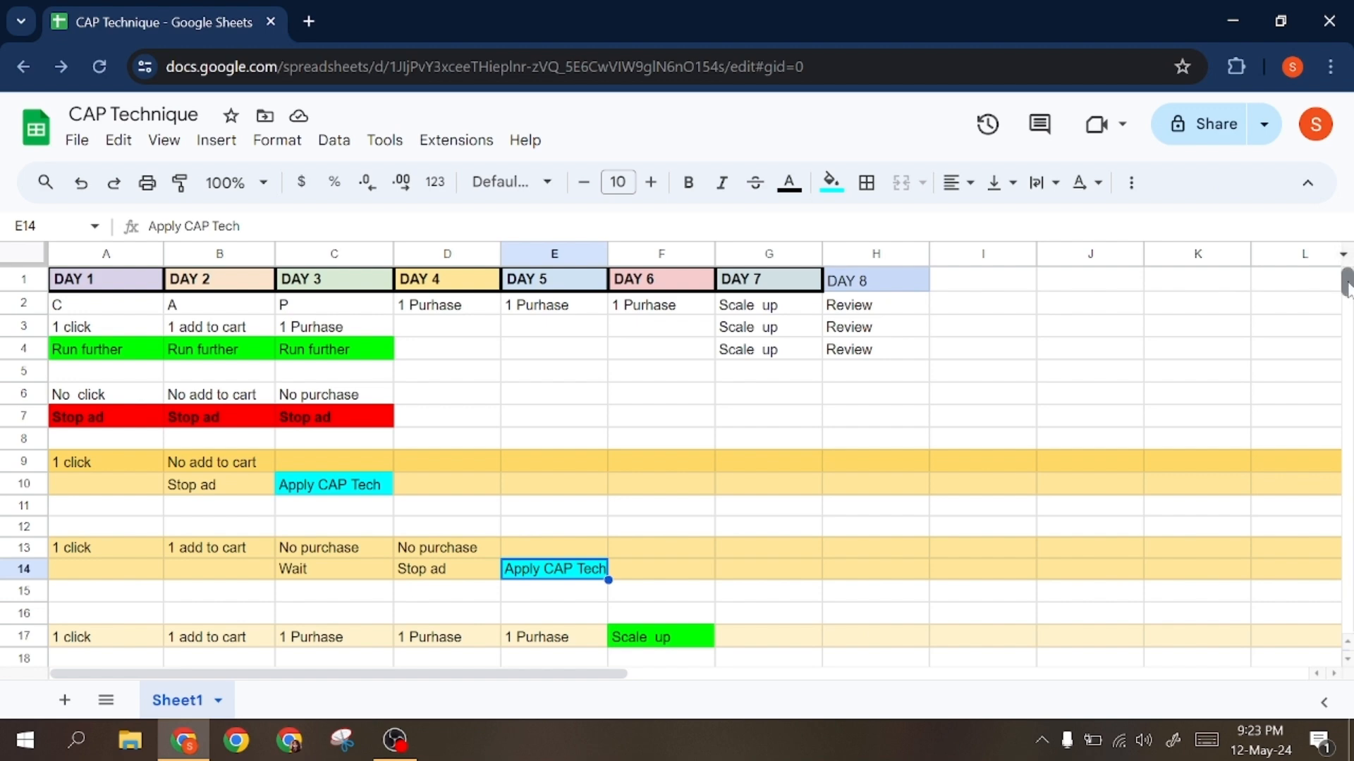
left_click_drag(1347, 291, 1348, 282)
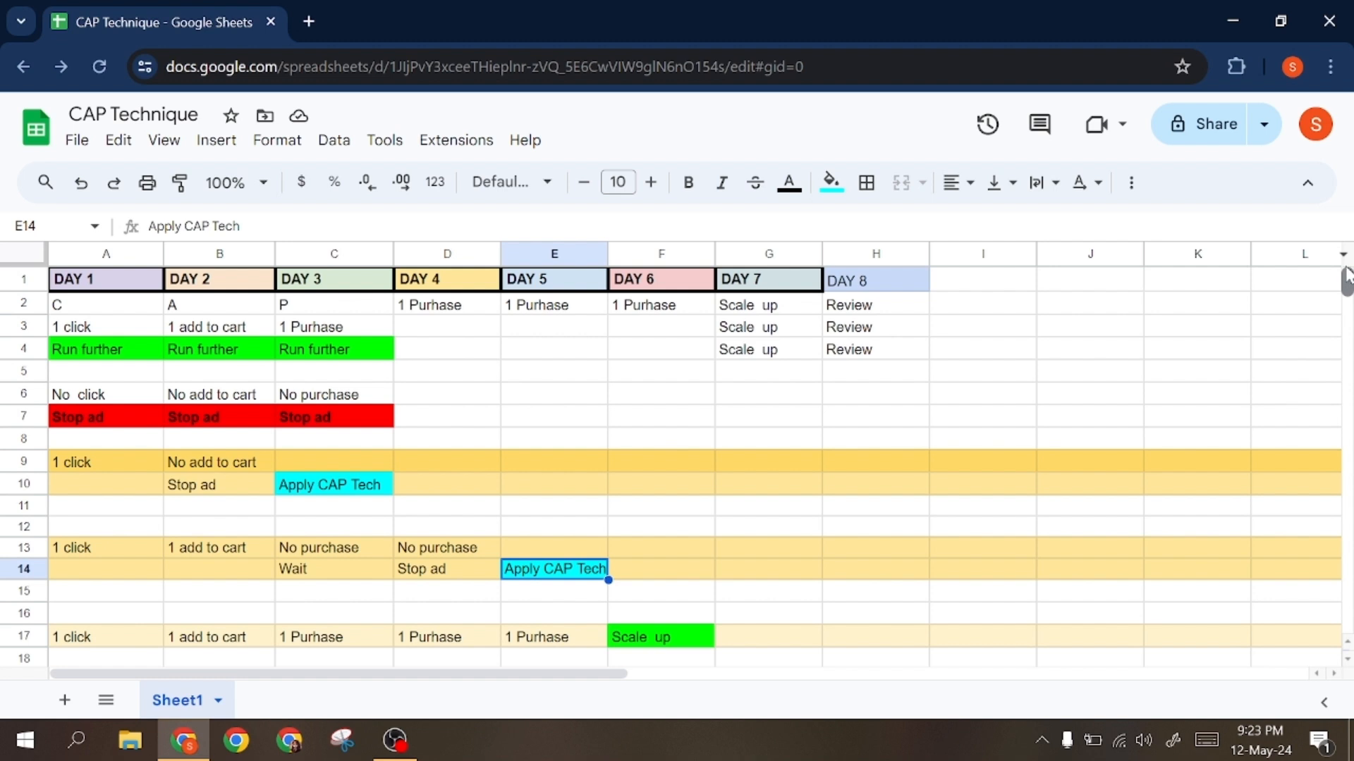